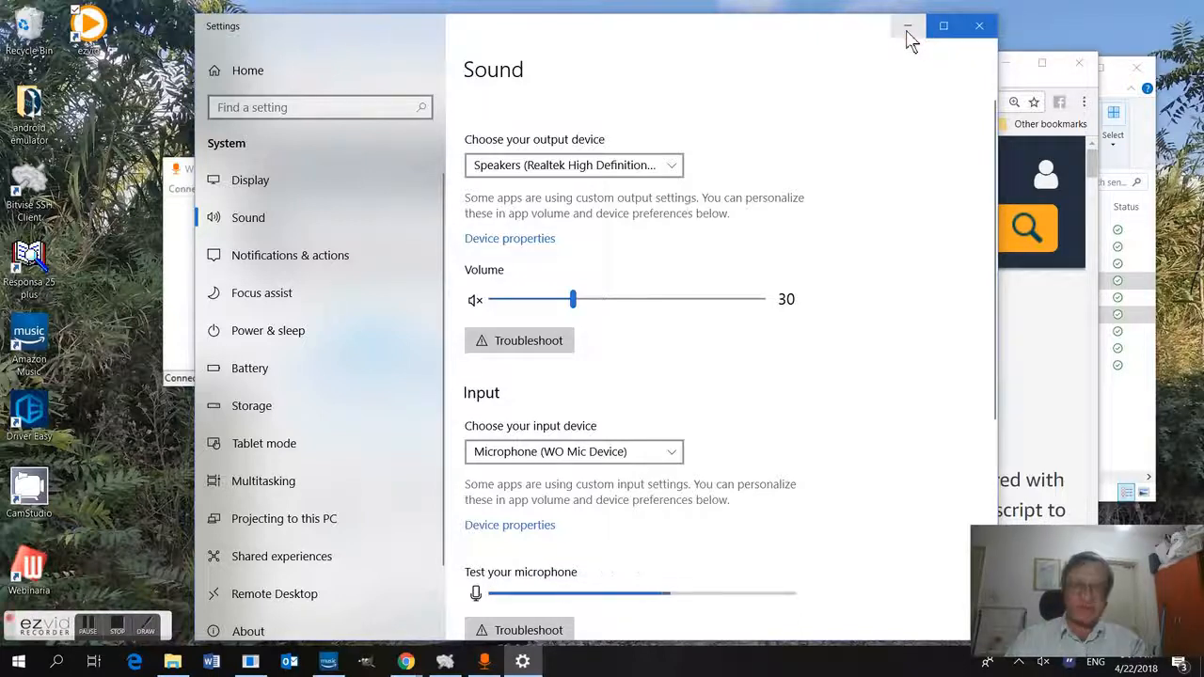
# Minimize the Windows Sound settings window to reveal the Chrome window behind it
pyautogui.click(908, 28)
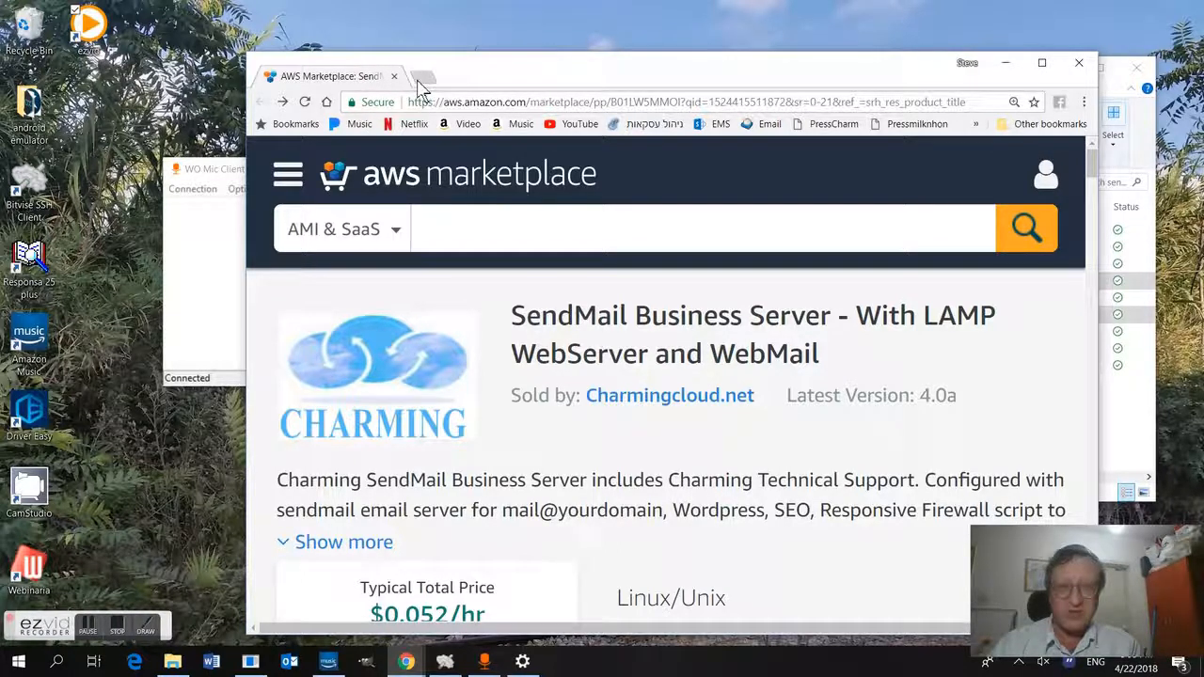
# Open a new blank Chrome tab beside the AWS Marketplace SendMail listing
pyautogui.click(422, 77)
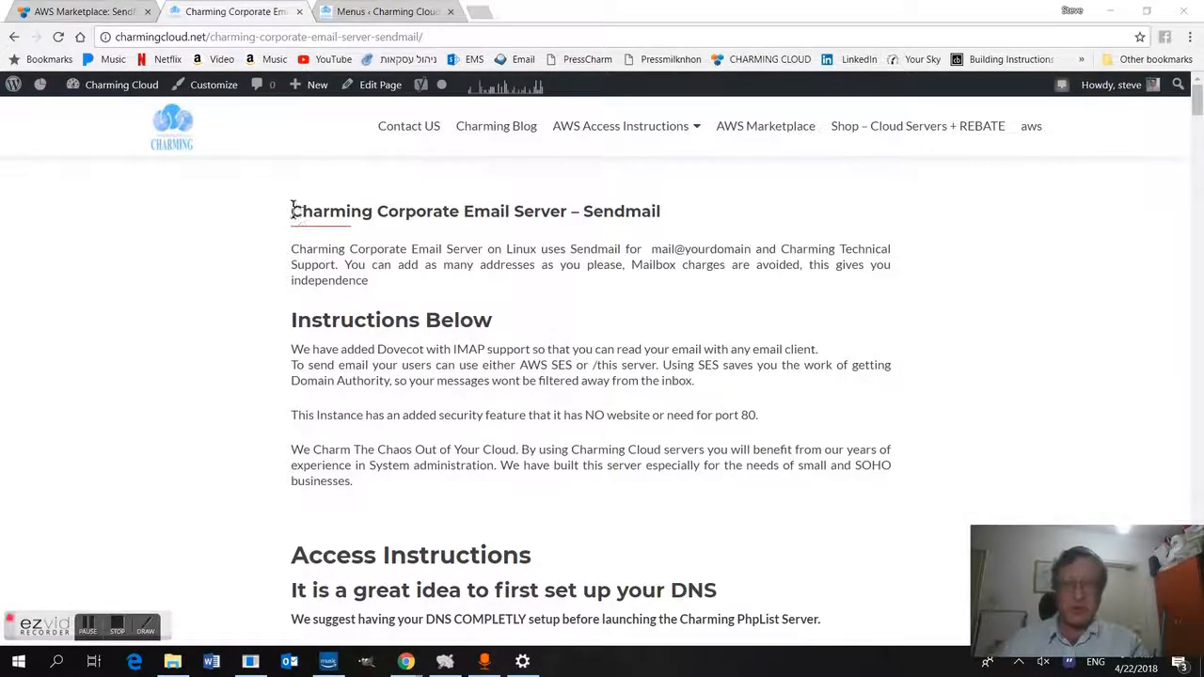
# Highlight the 'Charming Corporate Email Server' heading on the Sendmail instructions page
pyautogui.moveTo(291, 209); pyautogui.dragTo(570, 218)
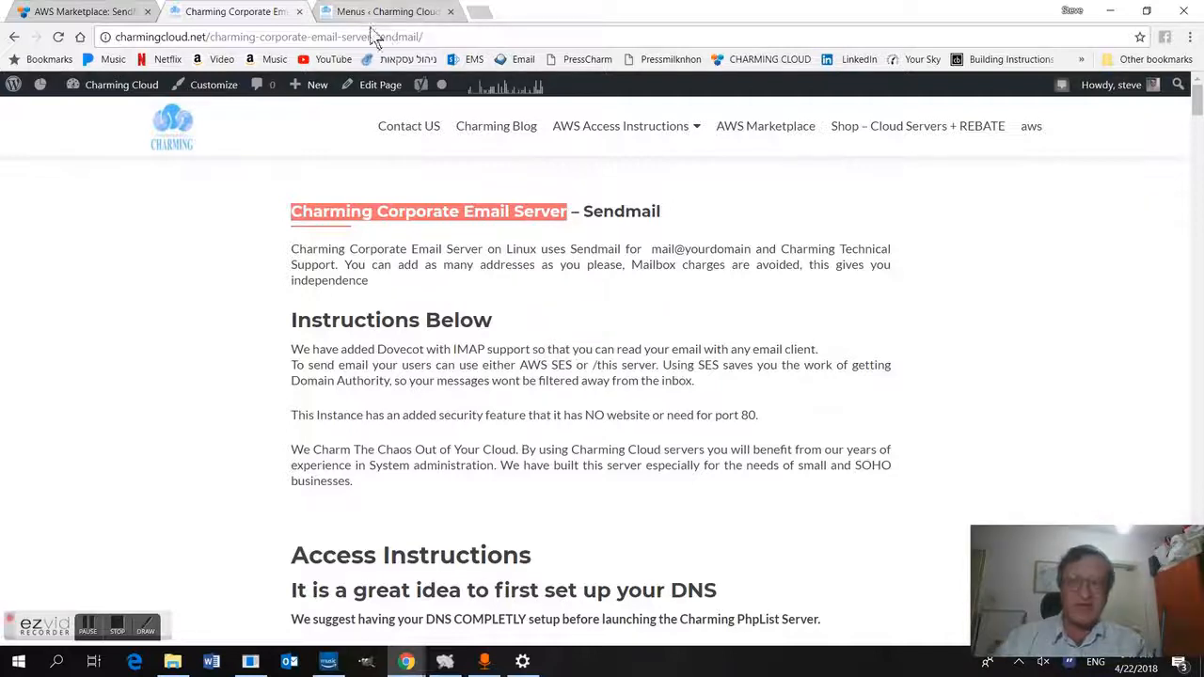
# Back on AWS Marketplace, search for 'charming mail'
pyautogui.click(49, 13)
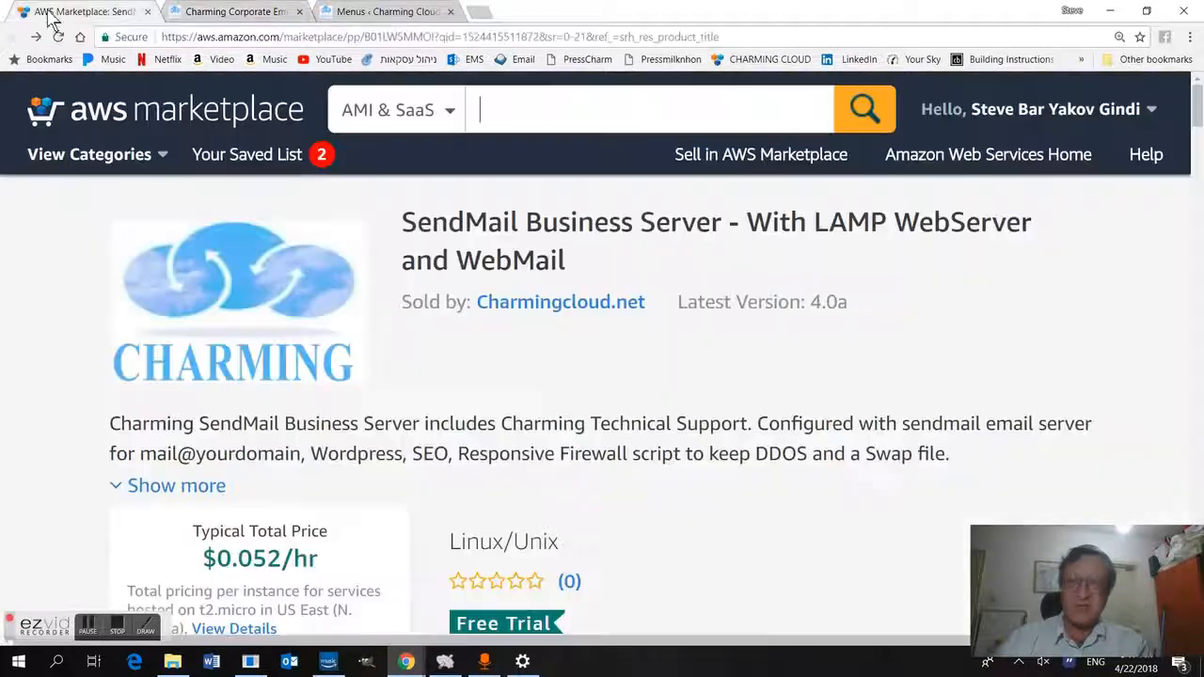
pyautogui.write('char')
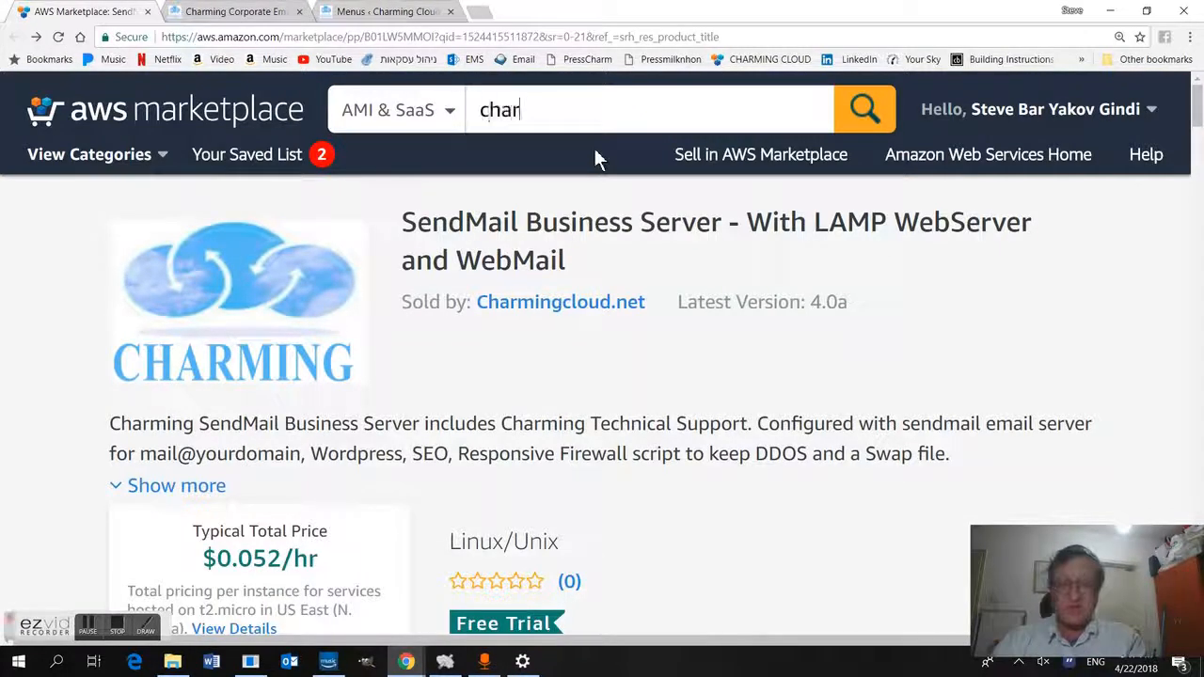
pyautogui.write('ming mail')
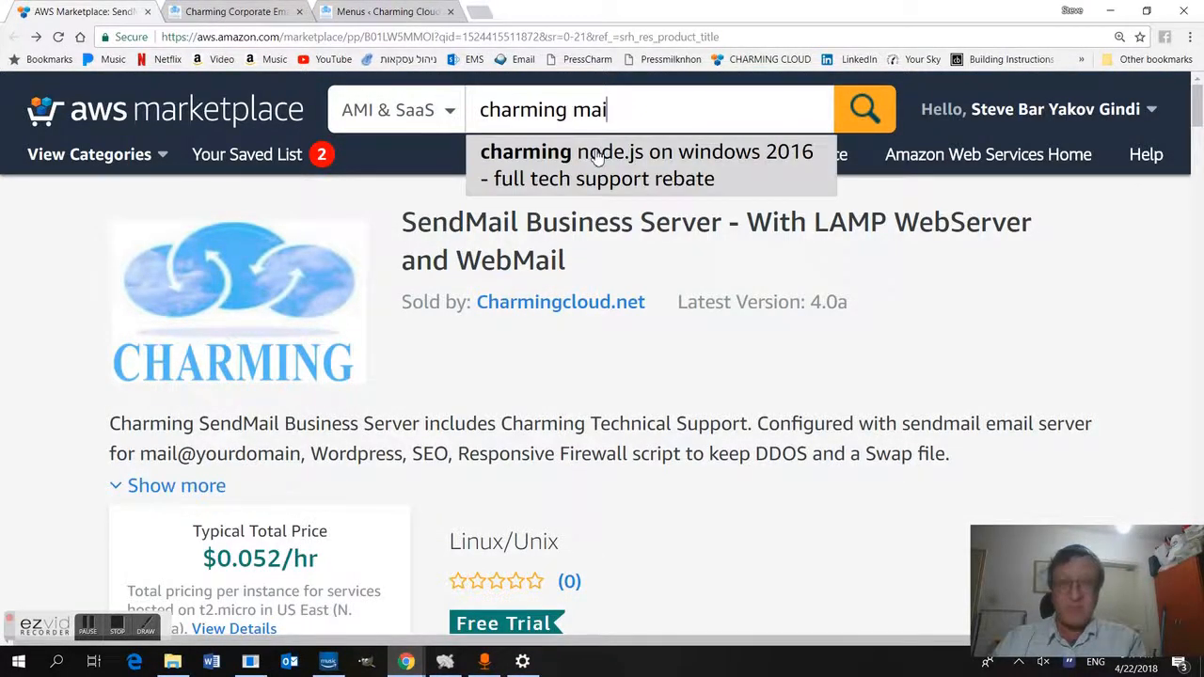
pyautogui.press('Return')
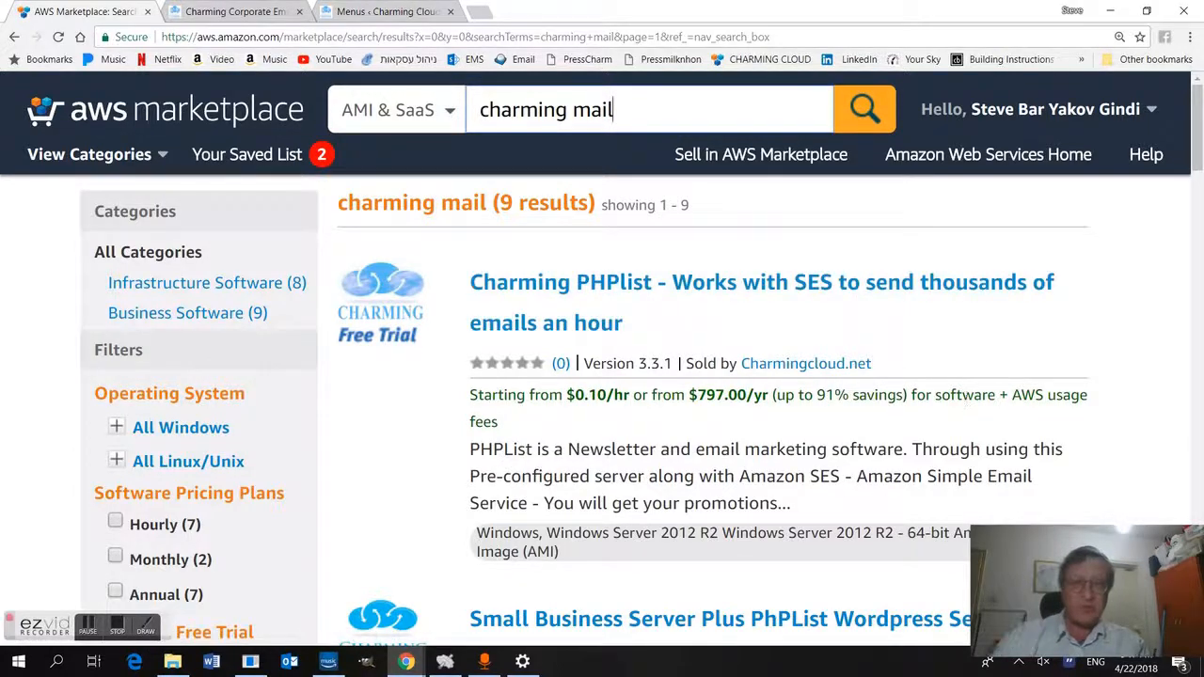
# Open the Small Business Server Plus PhPList Wordpress Sendmail listing from the search results
pyautogui.scroll(-3, 966, 396)
pyautogui.scroll(-4, 733, 414)
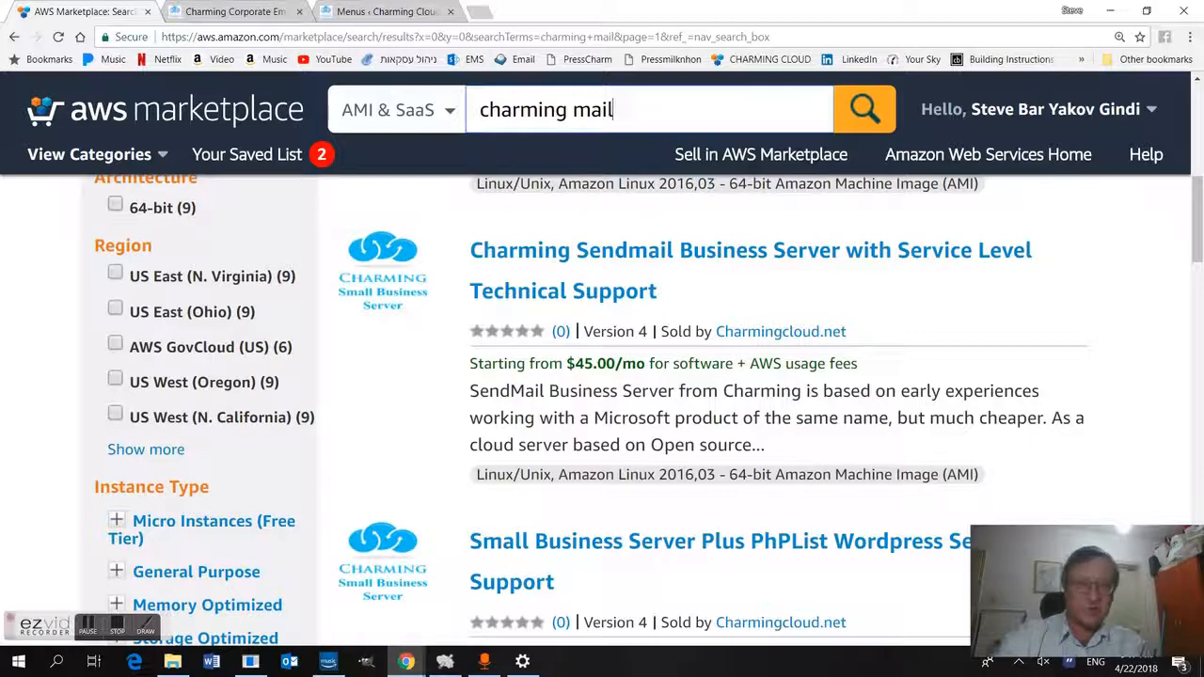
pyautogui.scroll(-5, 734, 414)
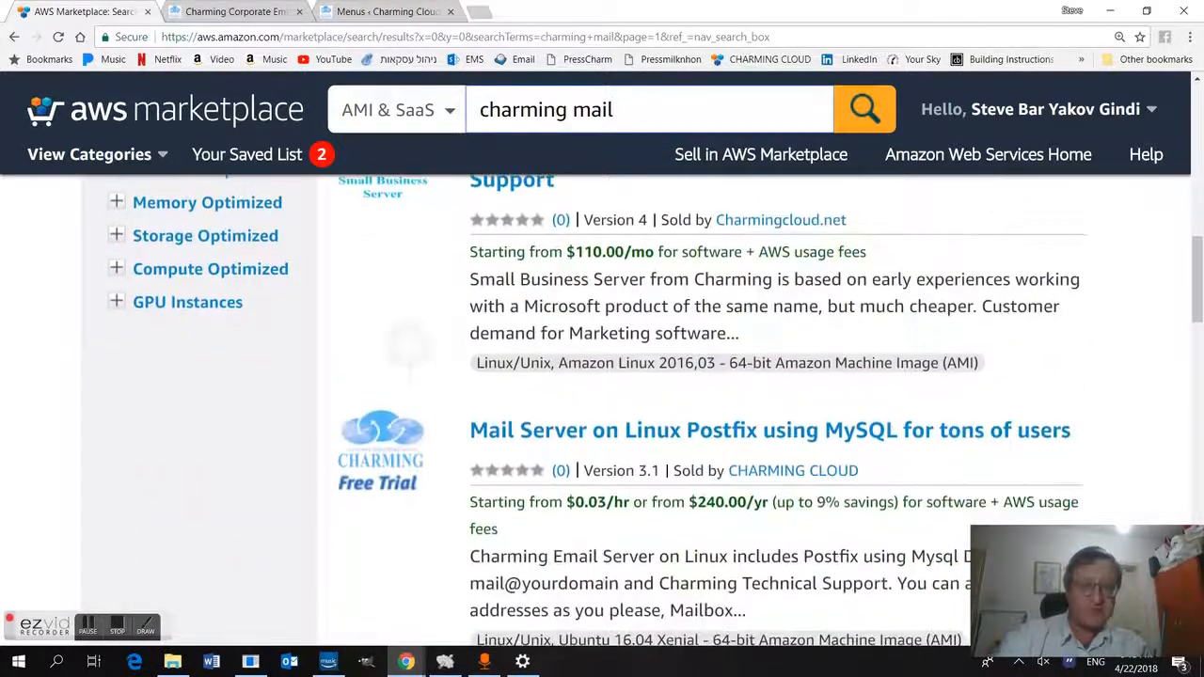
pyautogui.scroll(-5, 734, 413)
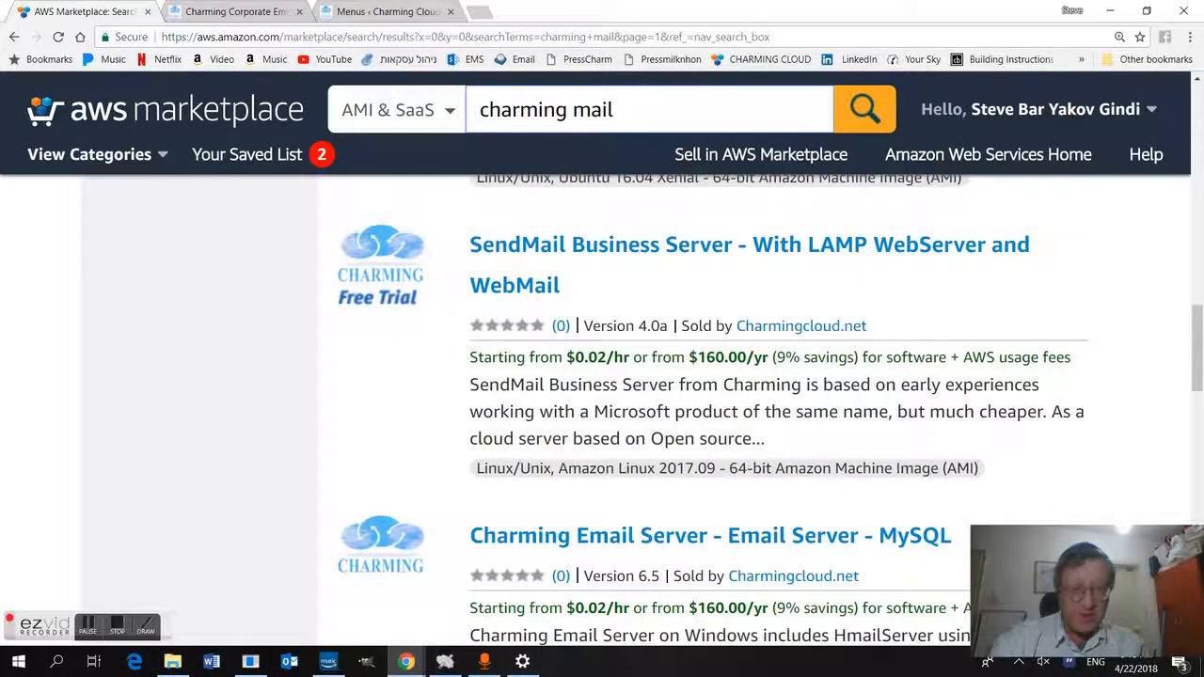
pyautogui.scroll(-3, 712, 410)
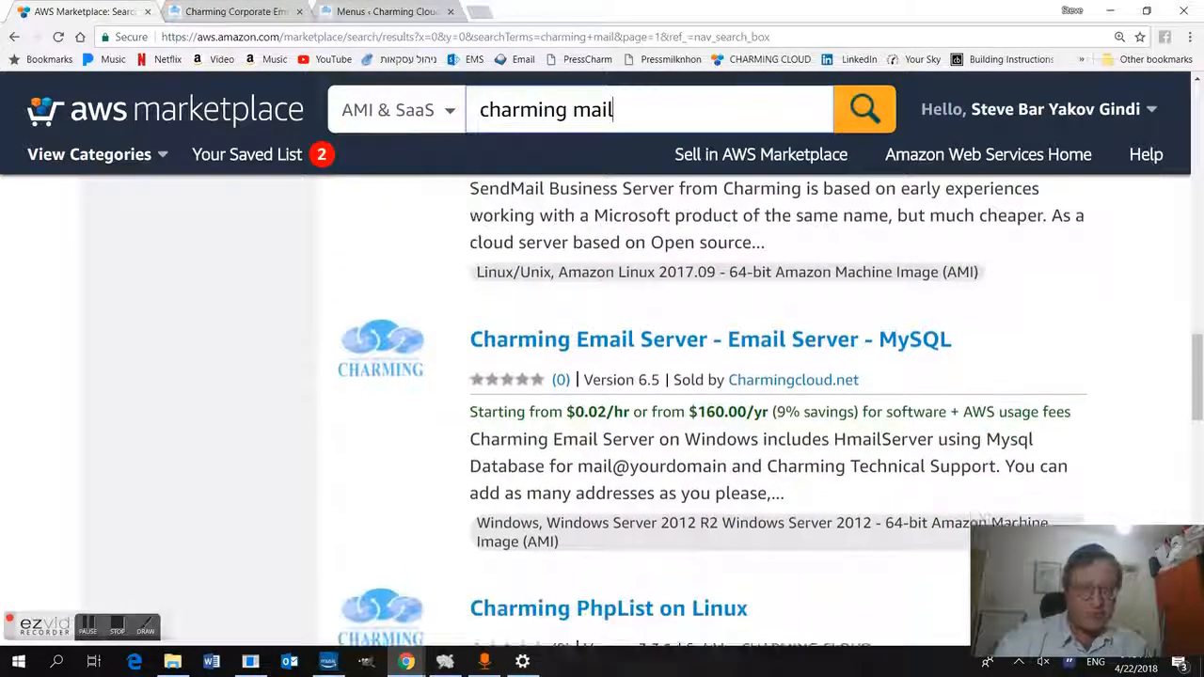
pyautogui.scroll(-1, 713, 411)
pyautogui.scroll(-2, 713, 410)
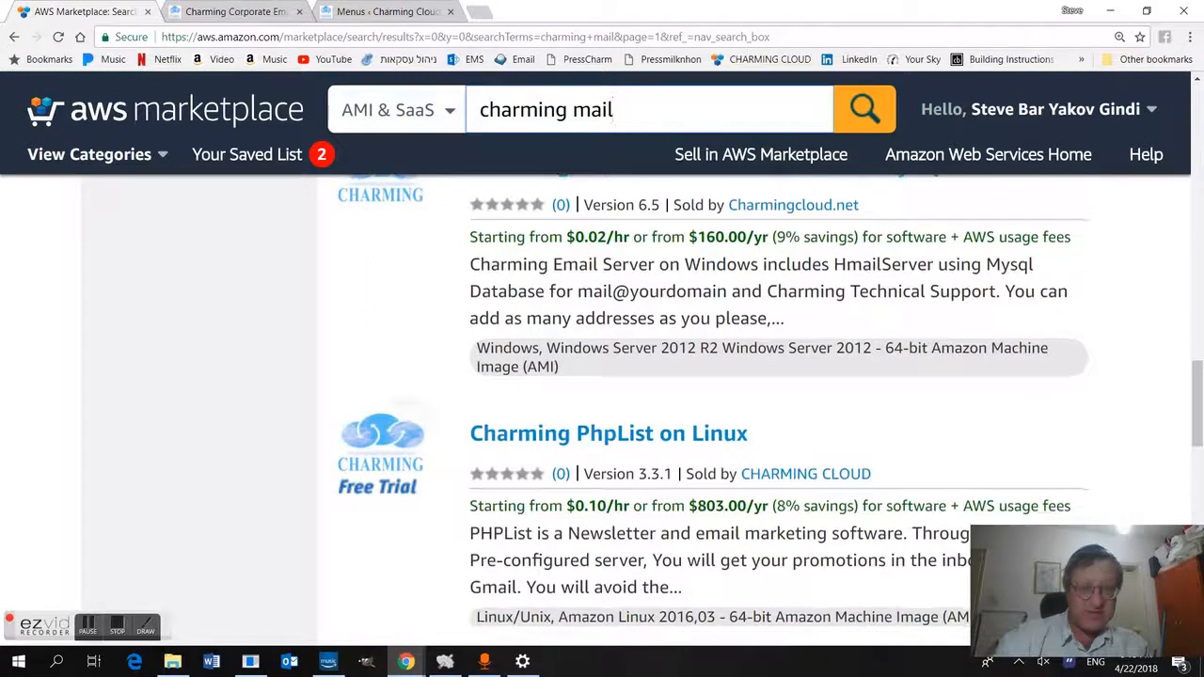
pyautogui.scroll(5, 712, 410)
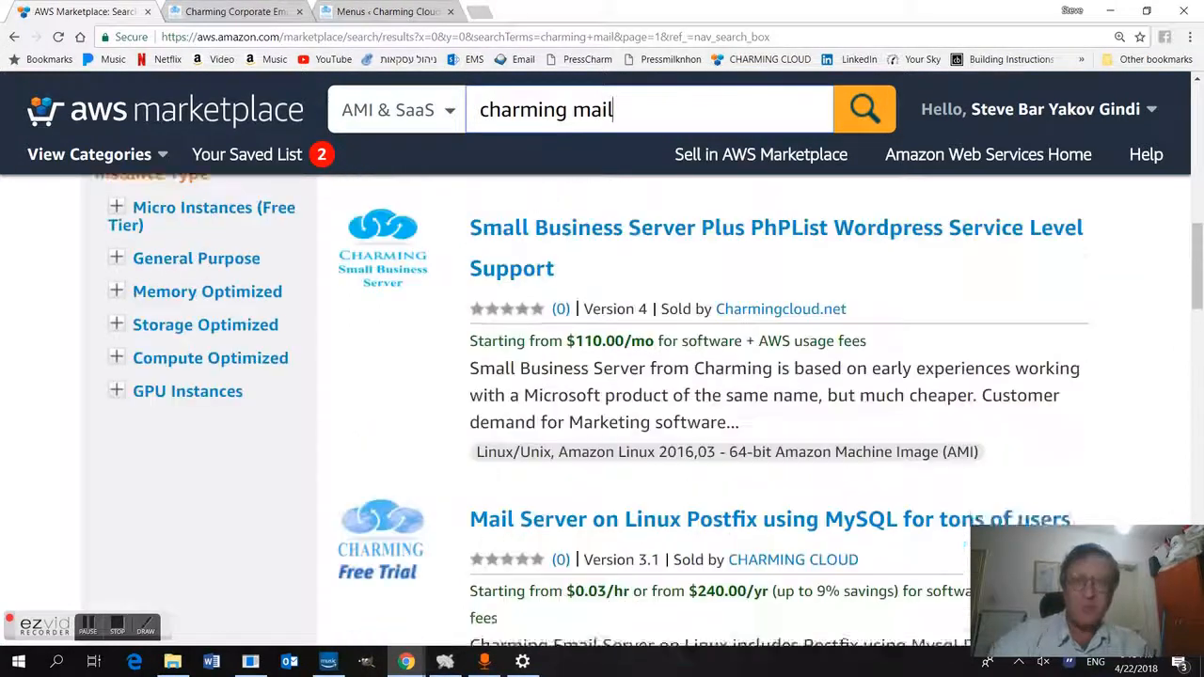
pyautogui.scroll(1, 398, 188)
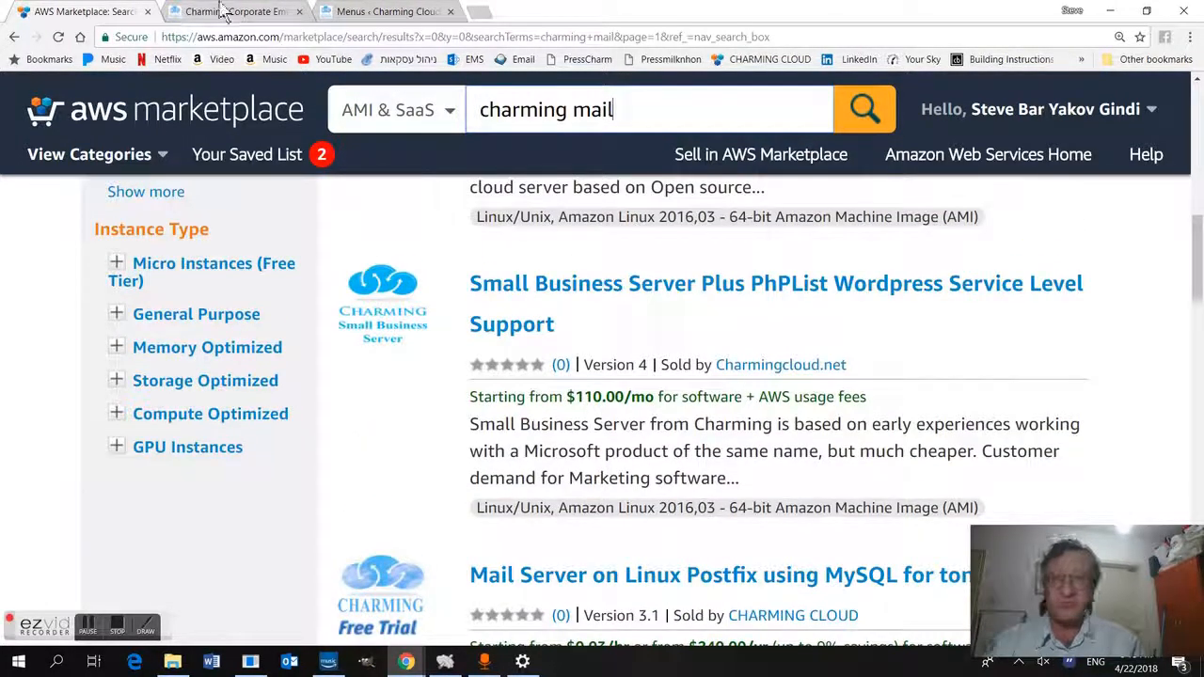
pyautogui.scroll(3, 465, 285)
pyautogui.scroll(4, 670, 387)
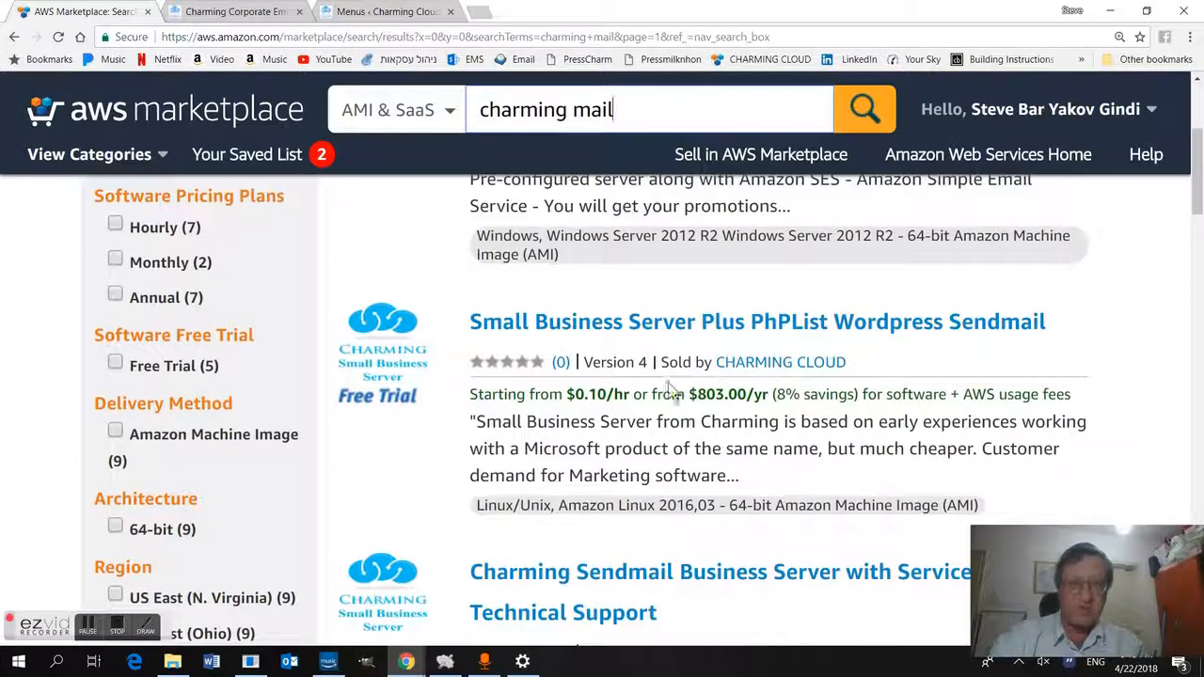
pyautogui.click(692, 329)
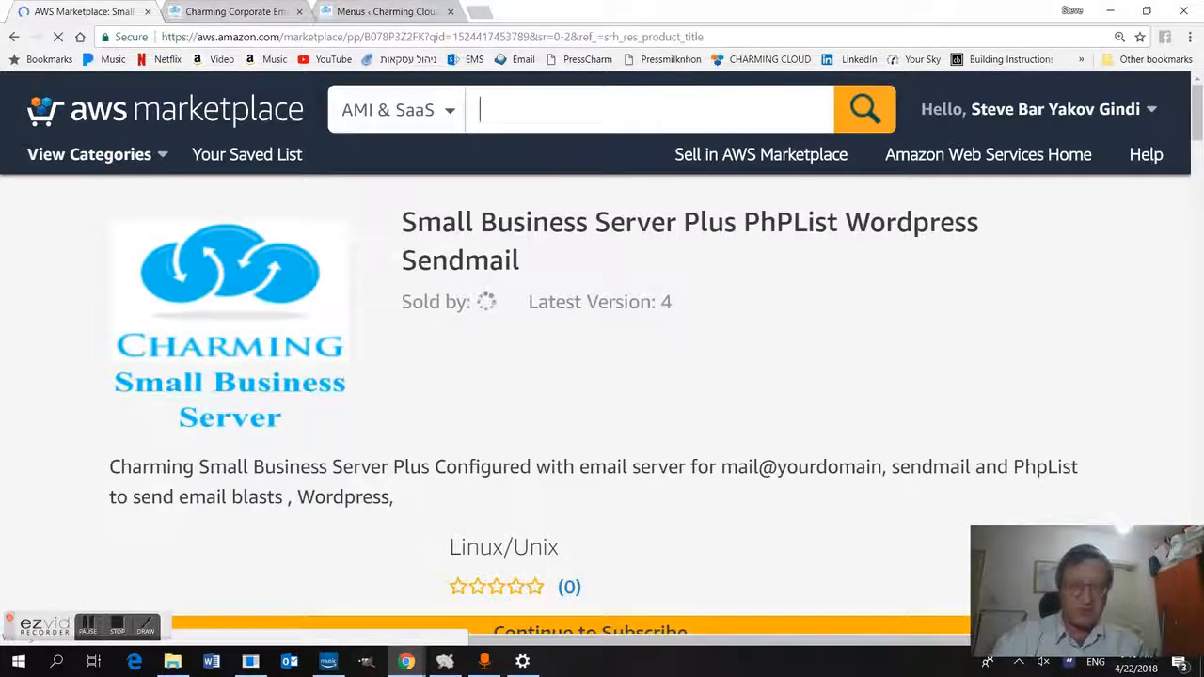
# Scroll through the Small Business Server product overview, then minimize Chrome to reveal Route 53
pyautogui.scroll(-5, 602, 376)
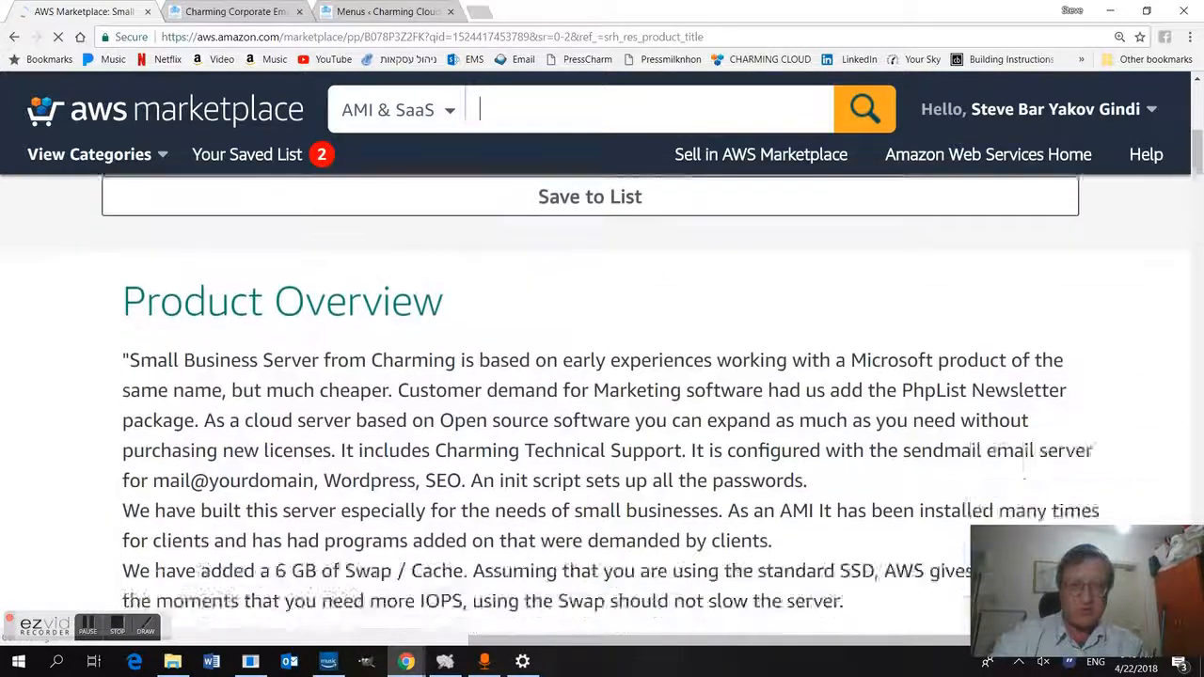
pyautogui.scroll(-3, 464, 278)
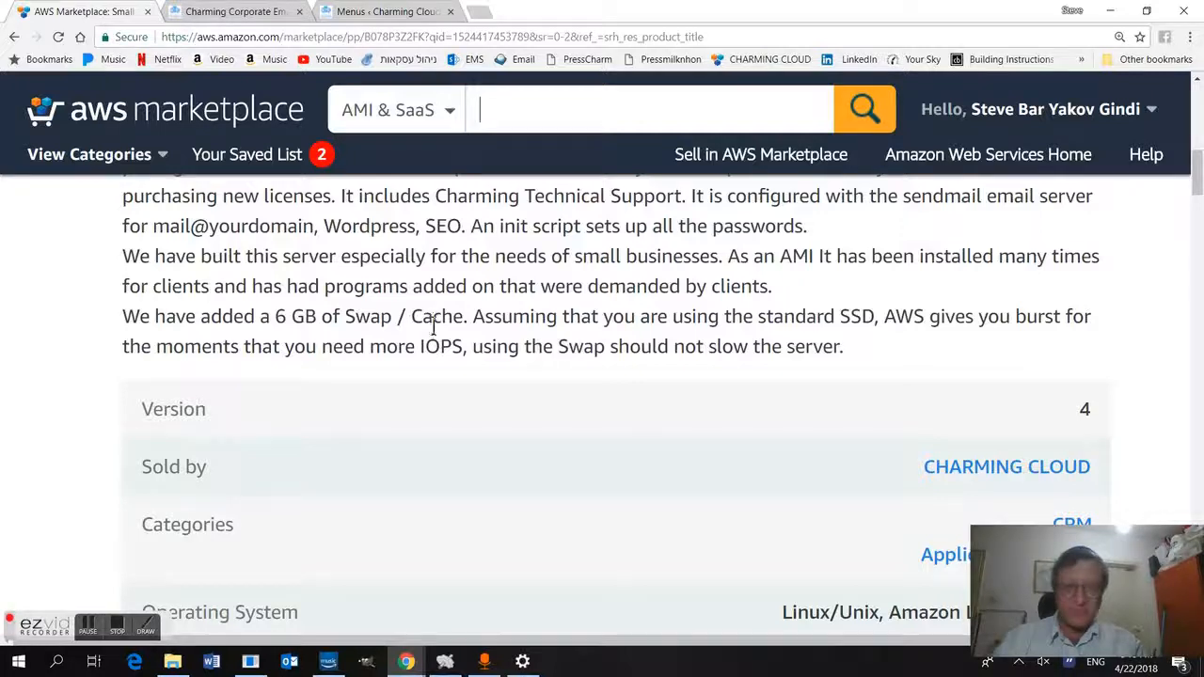
pyautogui.click(1111, 16)
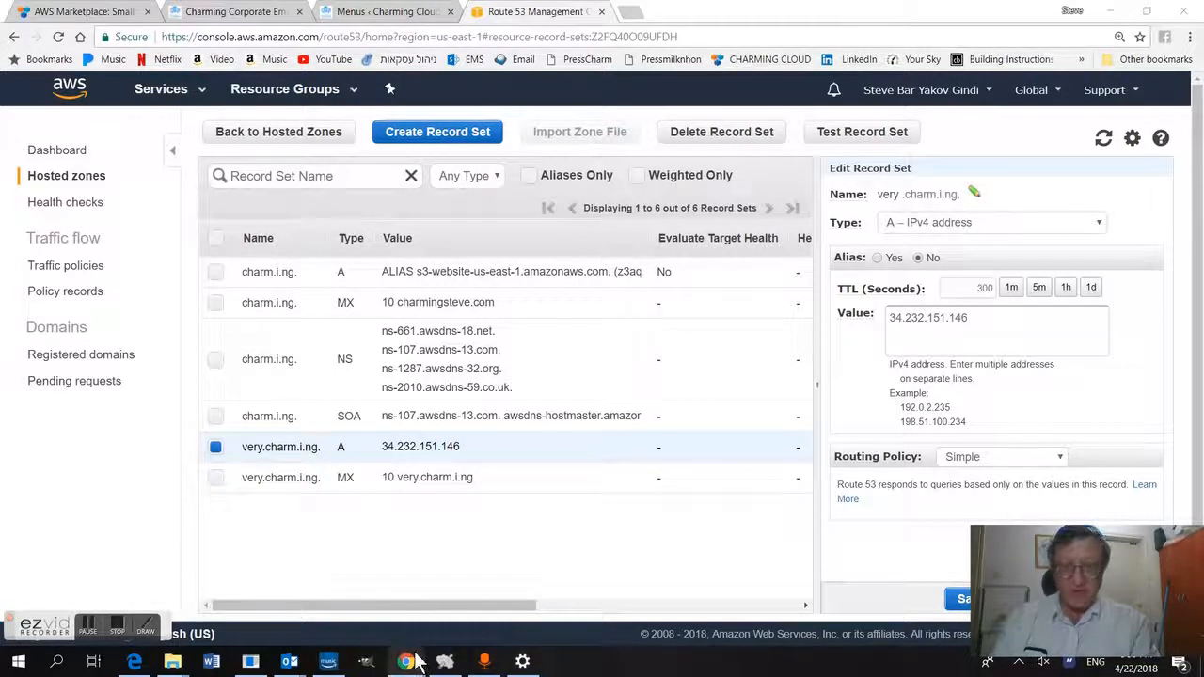
# Inspect the very.charm.i.ng. A and MX record sets, ending with the MX record (10 very.charm.i.ng) open
pyautogui.moveTo(412, 662)
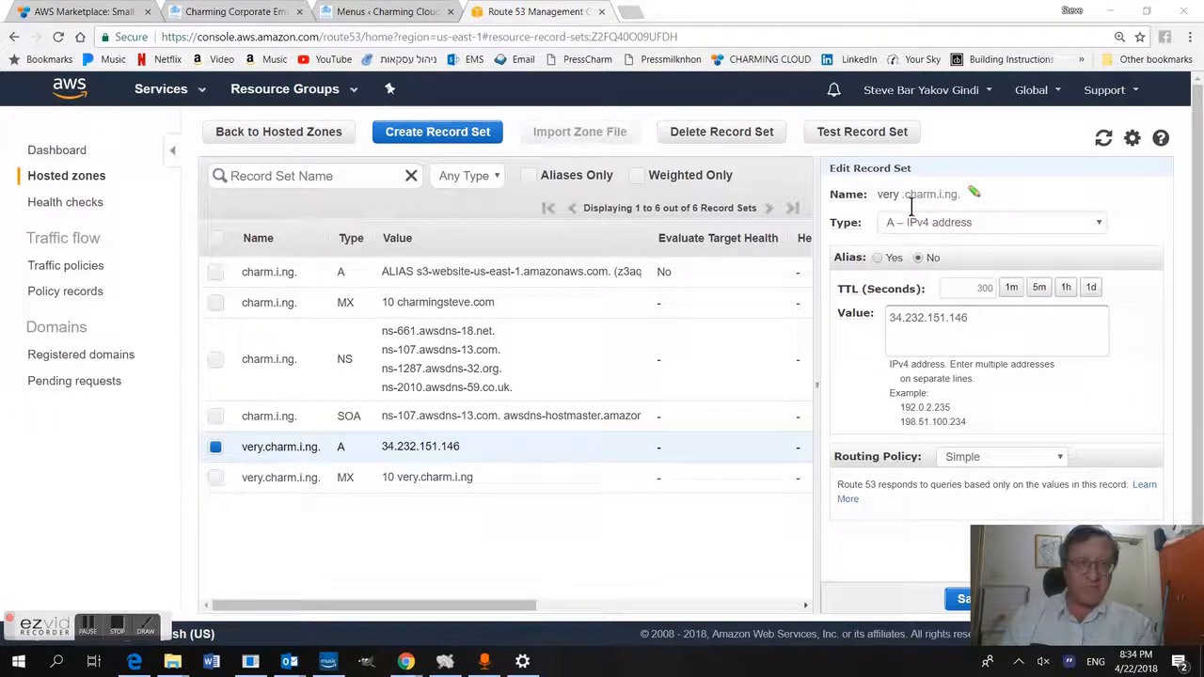
pyautogui.moveTo(905, 198); pyautogui.dragTo(961, 195)
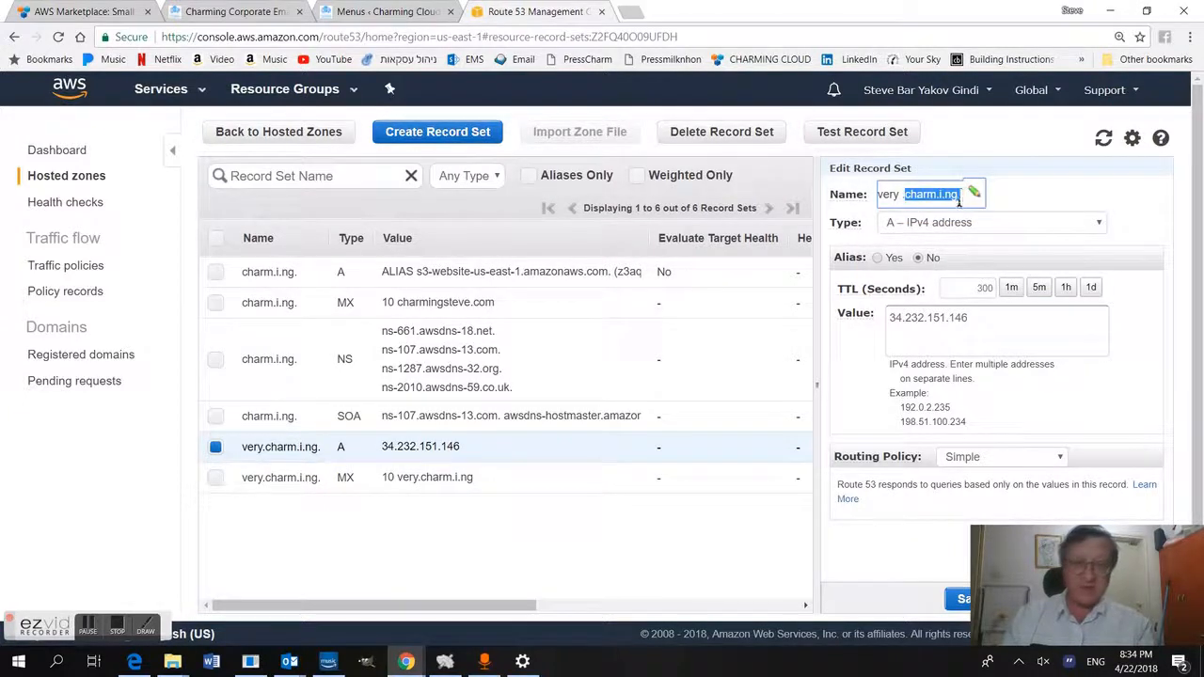
pyautogui.click(390, 453)
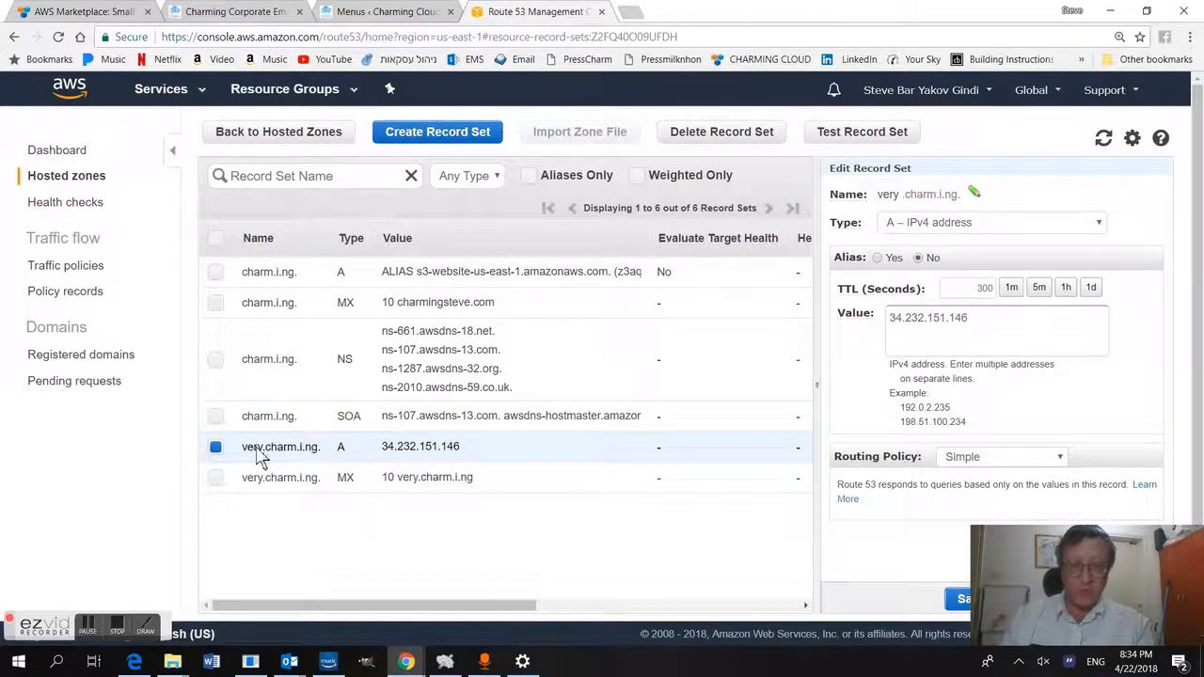
pyautogui.click(331, 485)
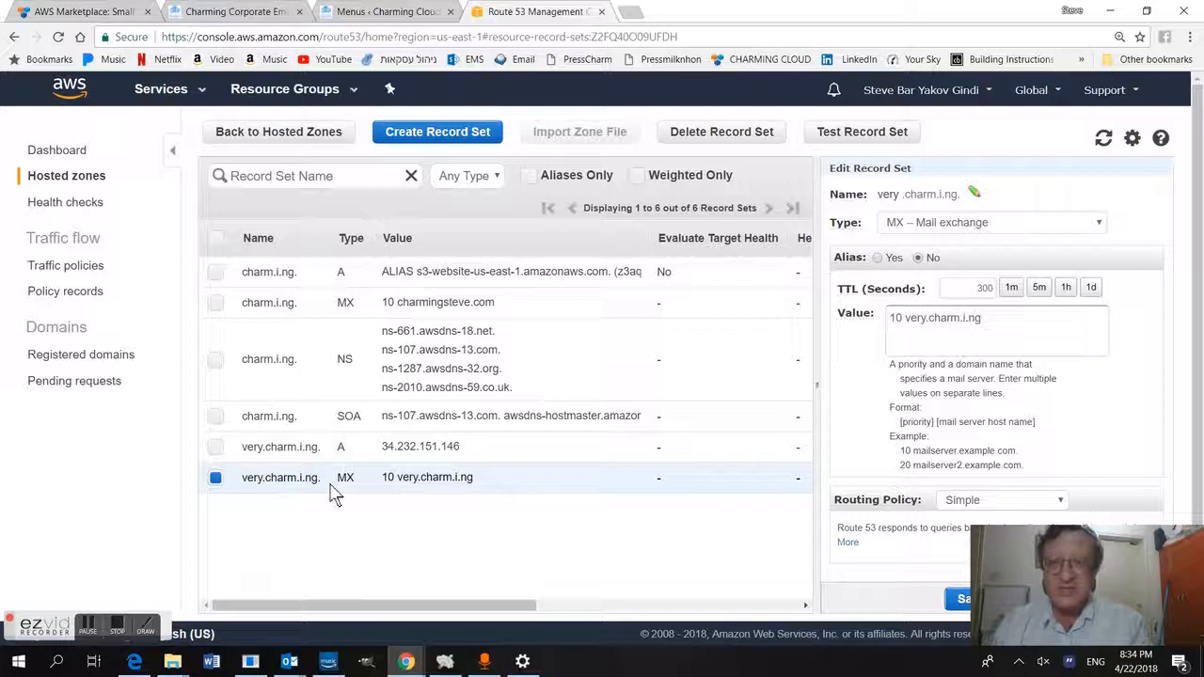
pyautogui.click(315, 453)
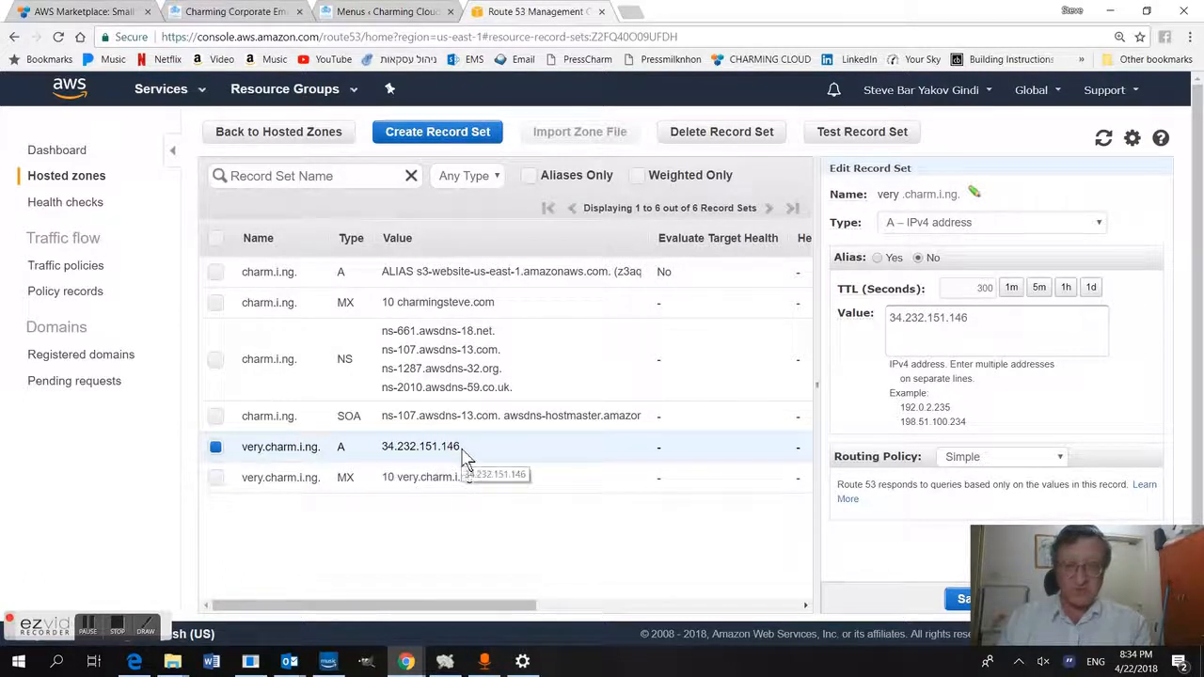
pyautogui.click(316, 486)
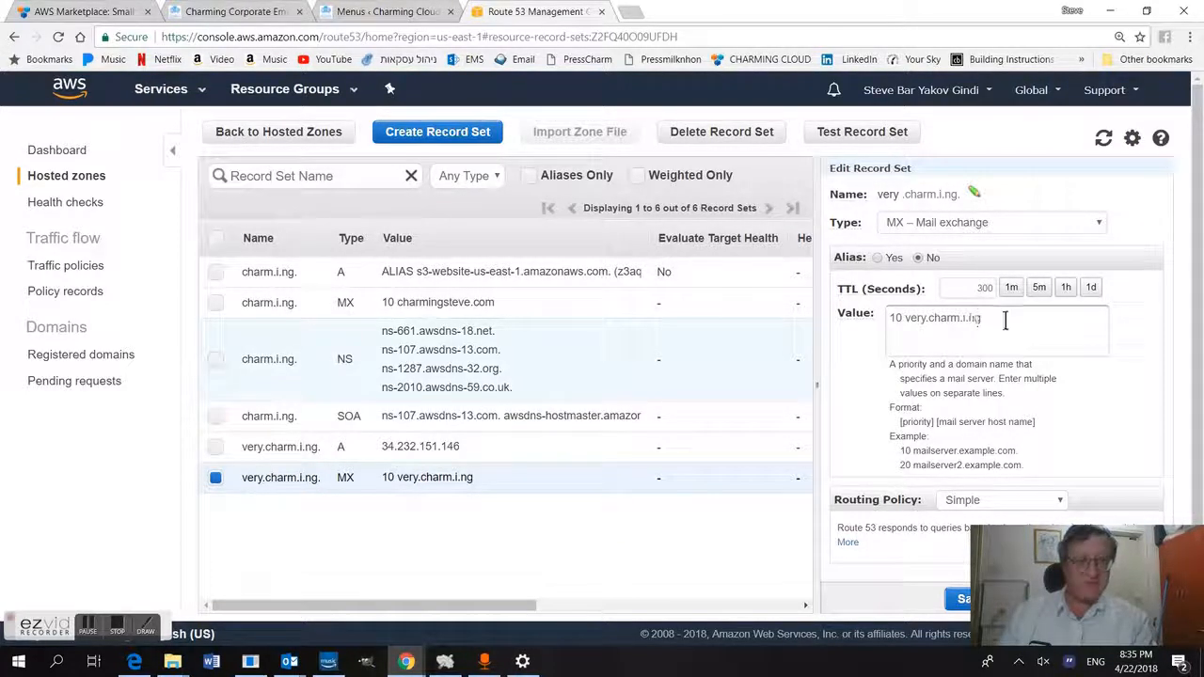
# Review the MX record's mail server value, keeping its record type as MX
pyautogui.moveTo(1005, 320); pyautogui.dragTo(913, 318)
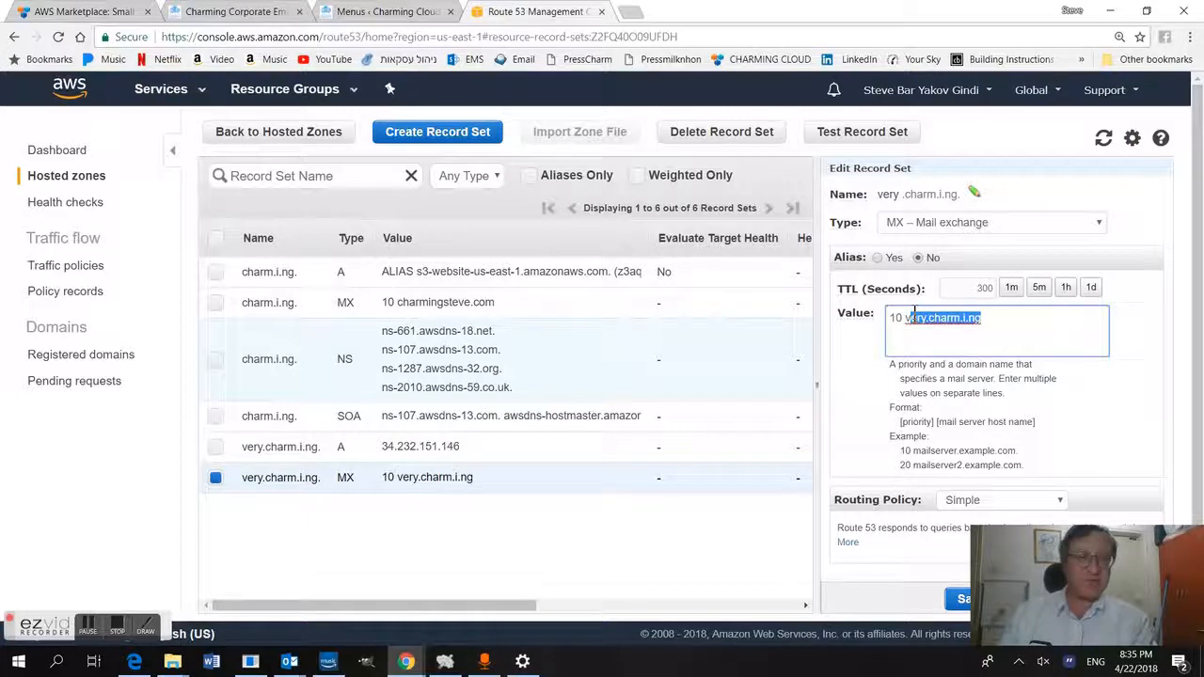
pyautogui.click(910, 228)
pyautogui.click(910, 229)
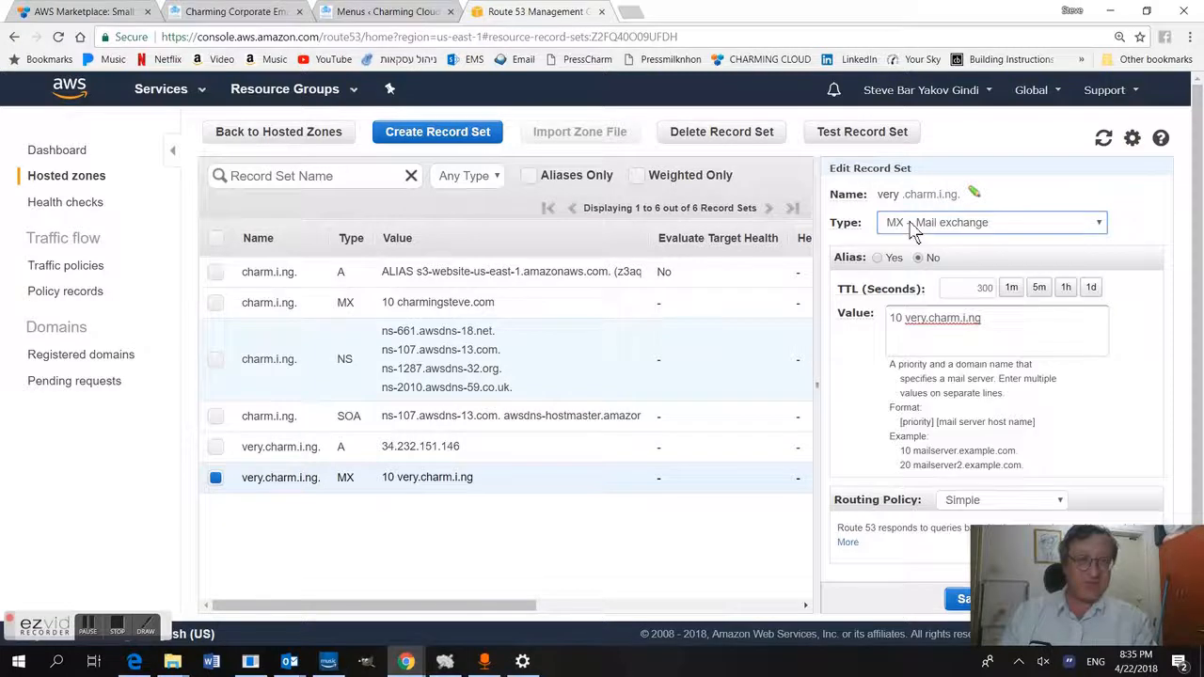
pyautogui.click(585, 542)
# Check the A record's 34.232.151.146 address and the MX value, then switch to the EC2 console
pyautogui.click(461, 447)
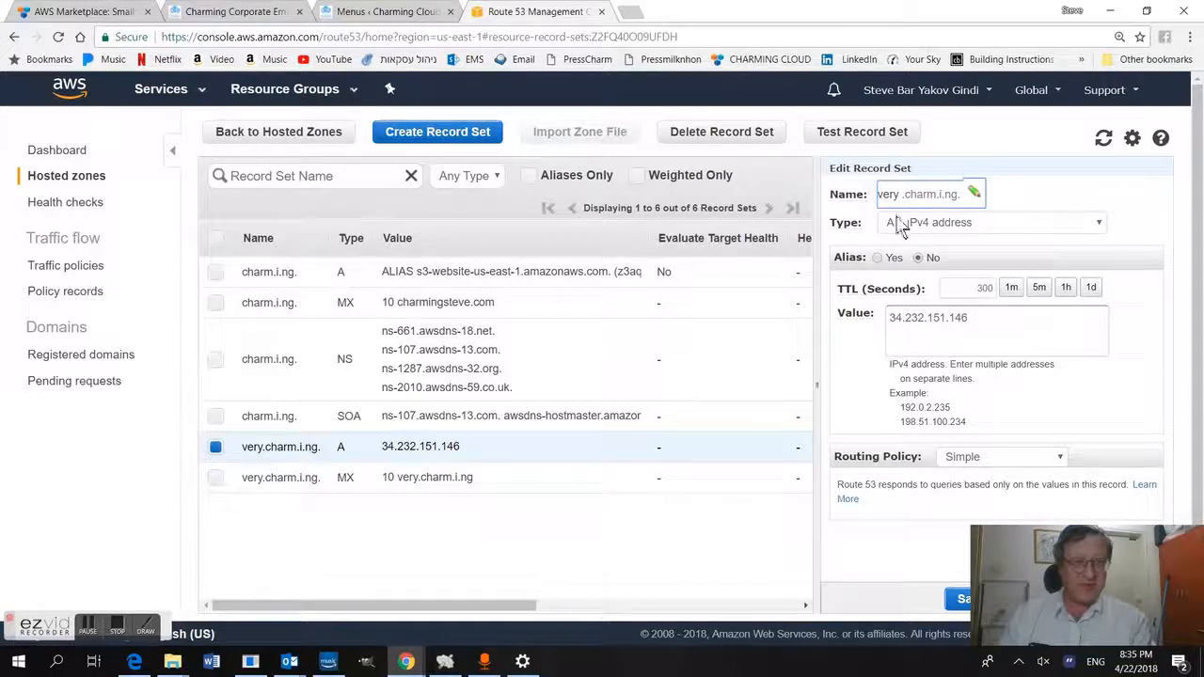
pyautogui.click(960, 323)
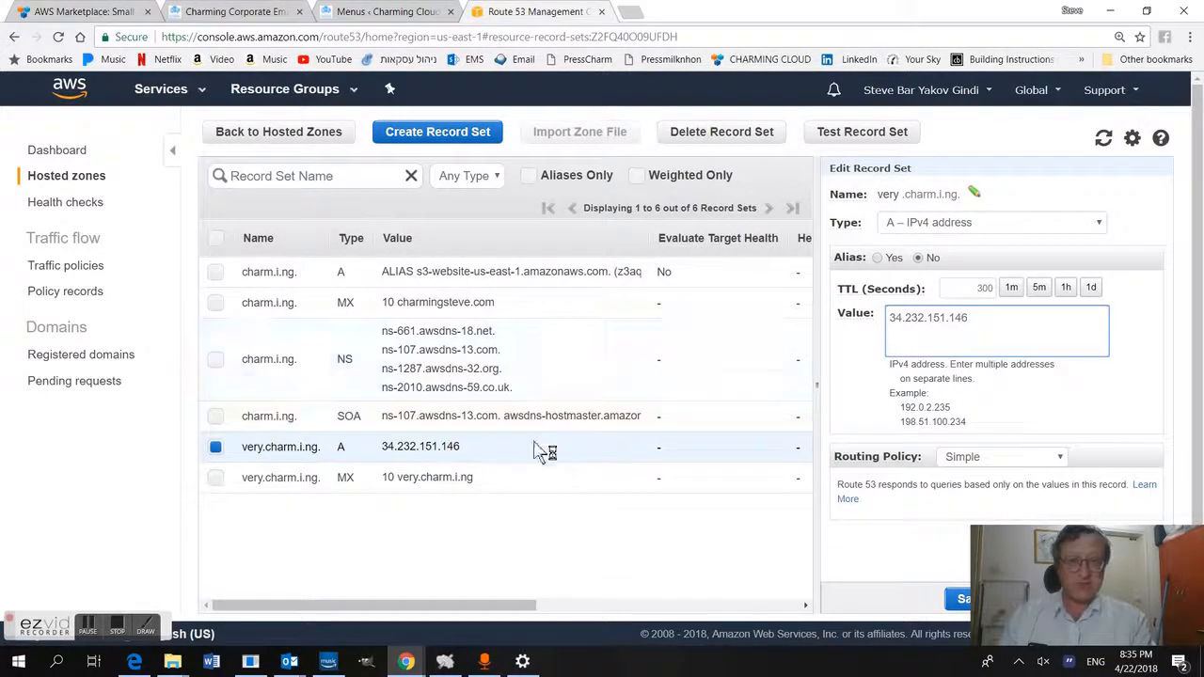
pyautogui.moveTo(856, 214)
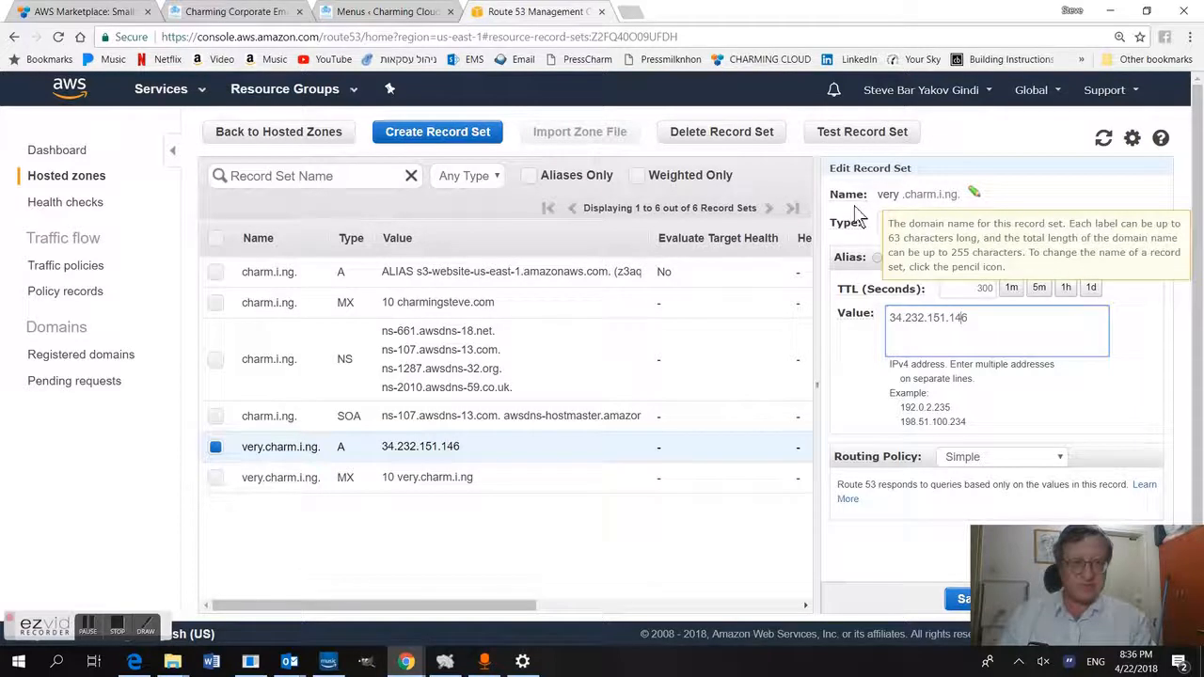
pyautogui.click(435, 489)
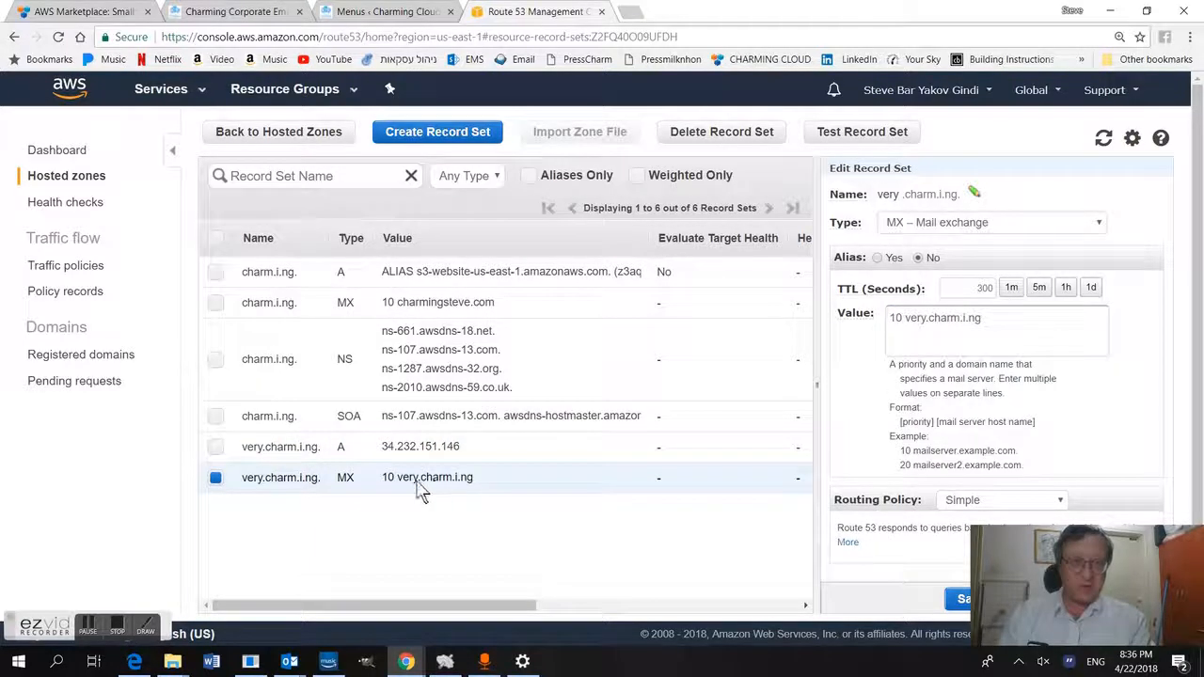
pyautogui.click(987, 327)
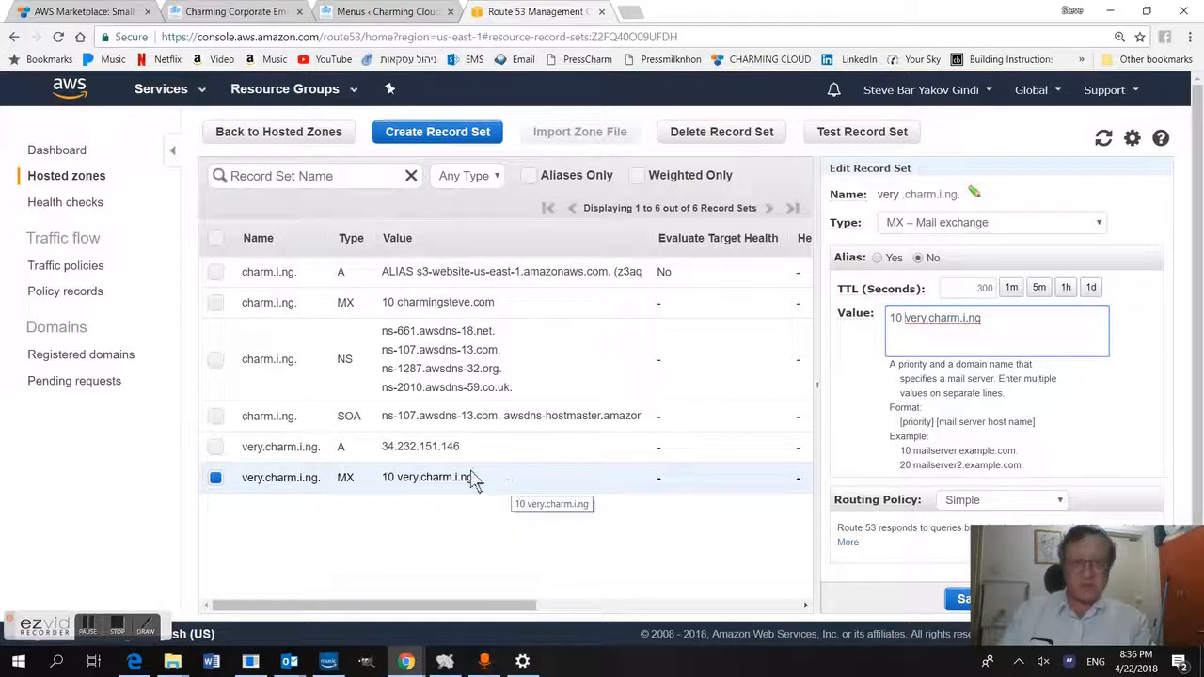
pyautogui.click(442, 461)
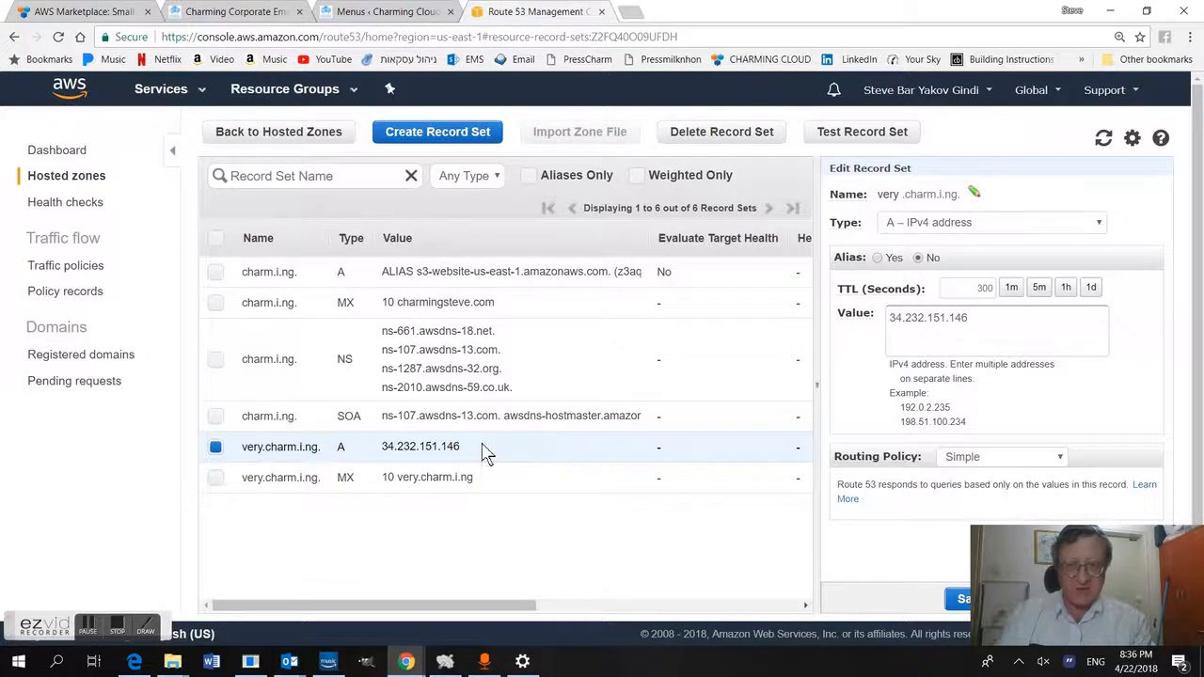
pyautogui.hotkey('alt', 'Tab')
pyautogui.hotkey('alt', 'Tab')
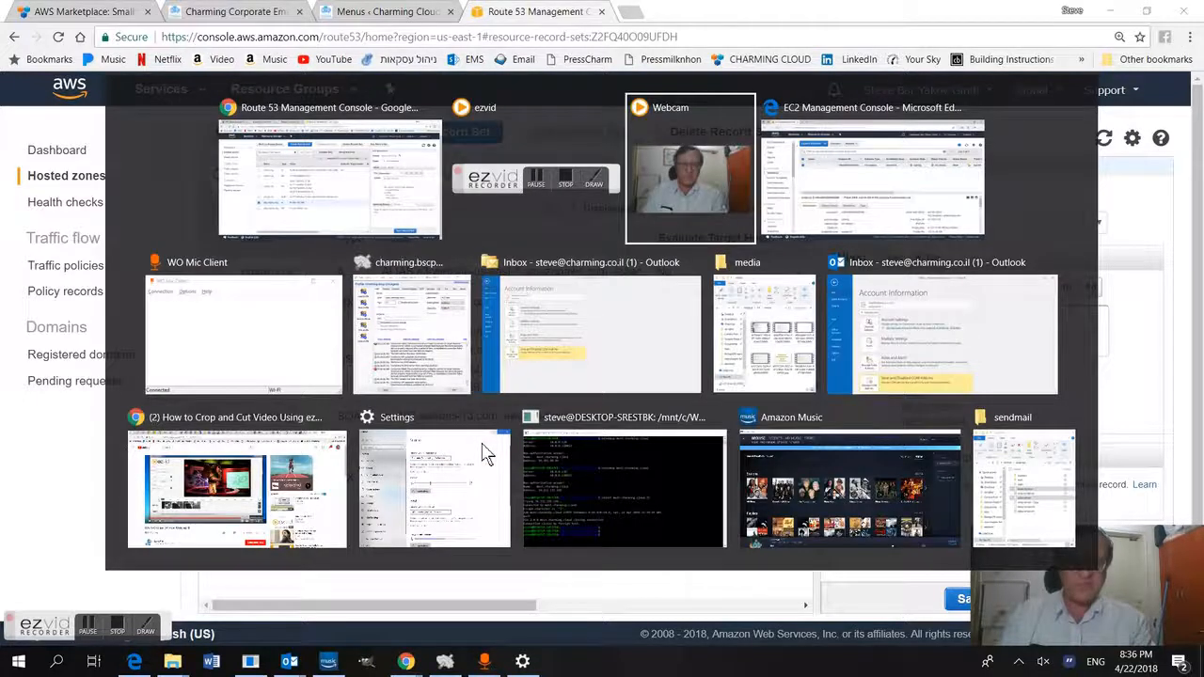
pyautogui.hotkey('alt', 'Tab')
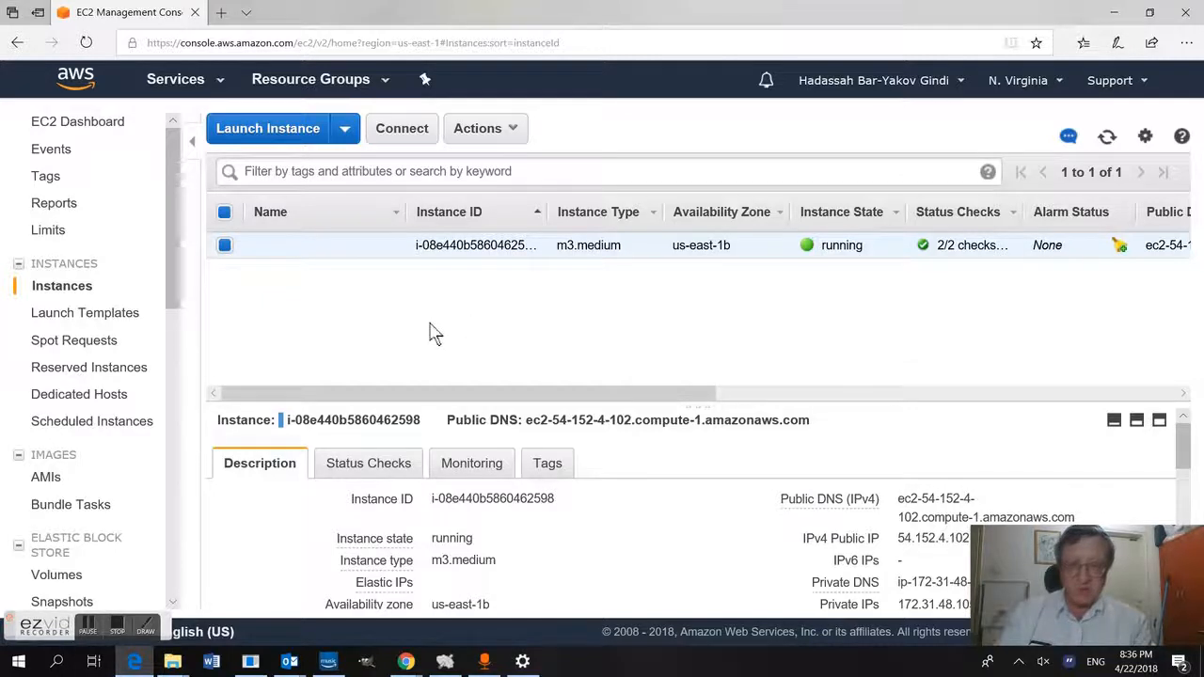
# In Elastic IPs, start associating address 34.232.151.146
pyautogui.click(175, 604)
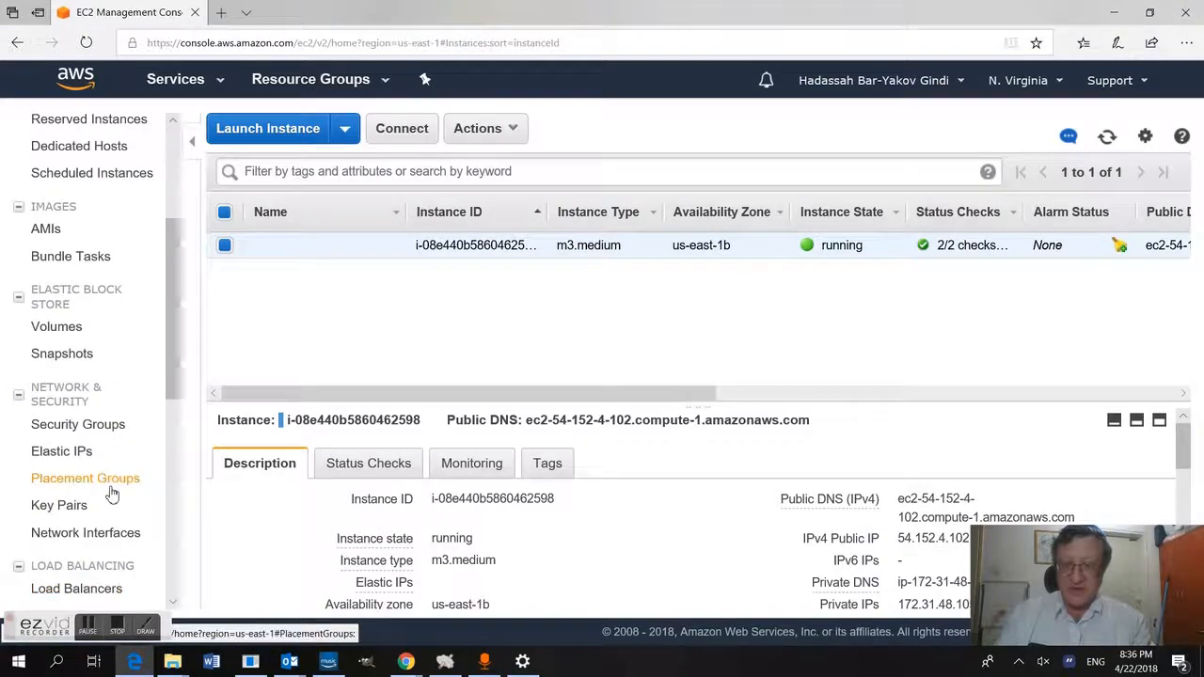
pyautogui.click(62, 455)
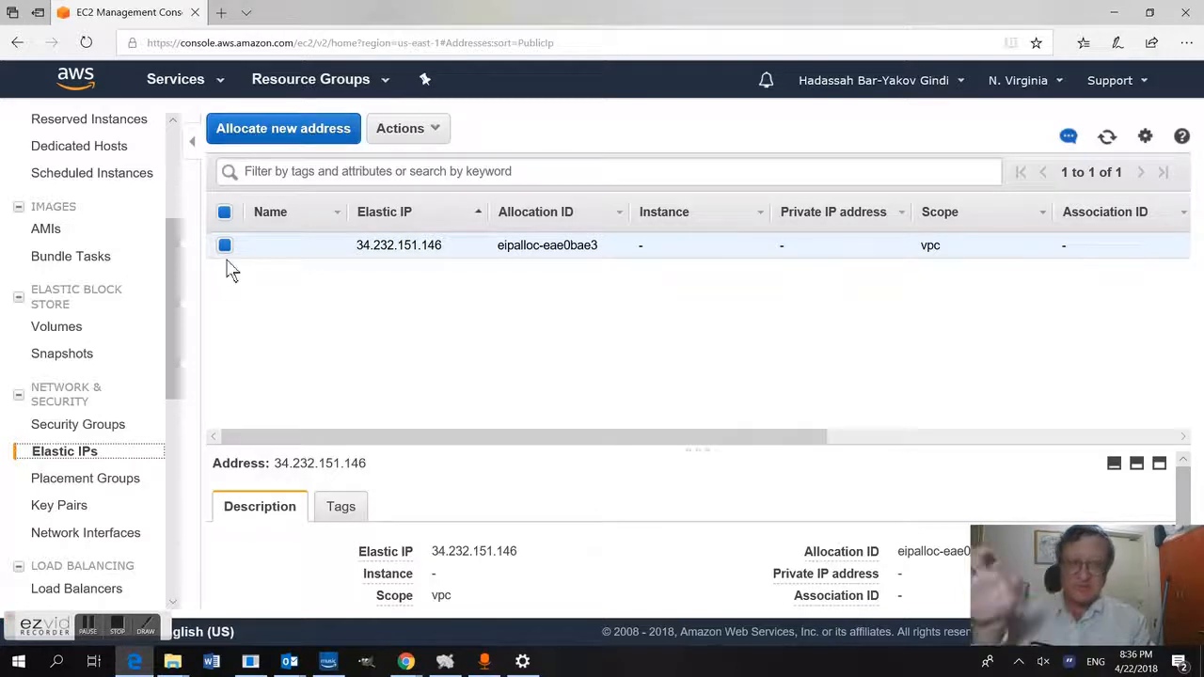
pyautogui.rightClick(606, 254)
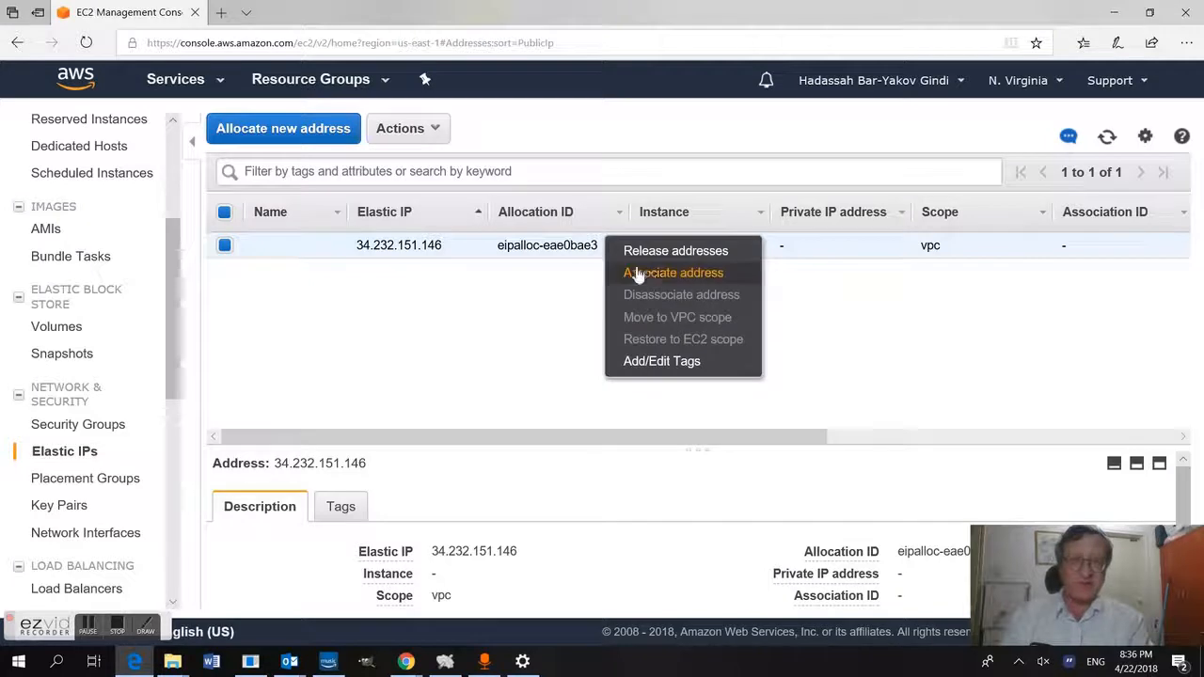
pyautogui.click(698, 282)
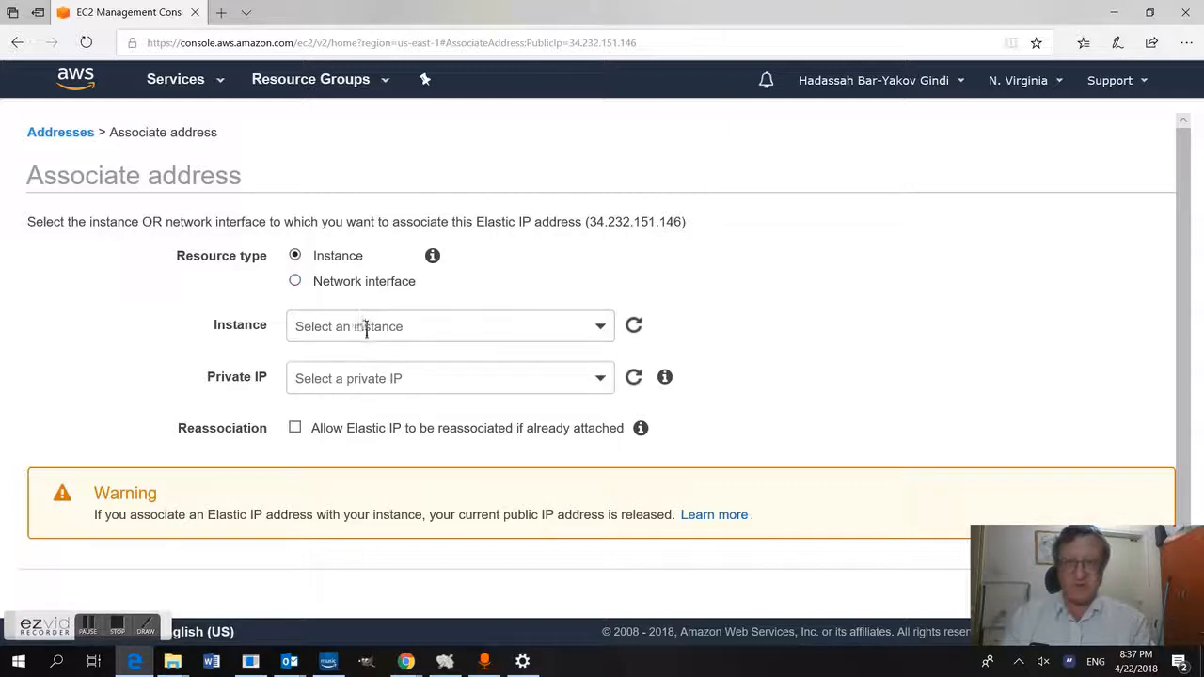
pyautogui.click(600, 329)
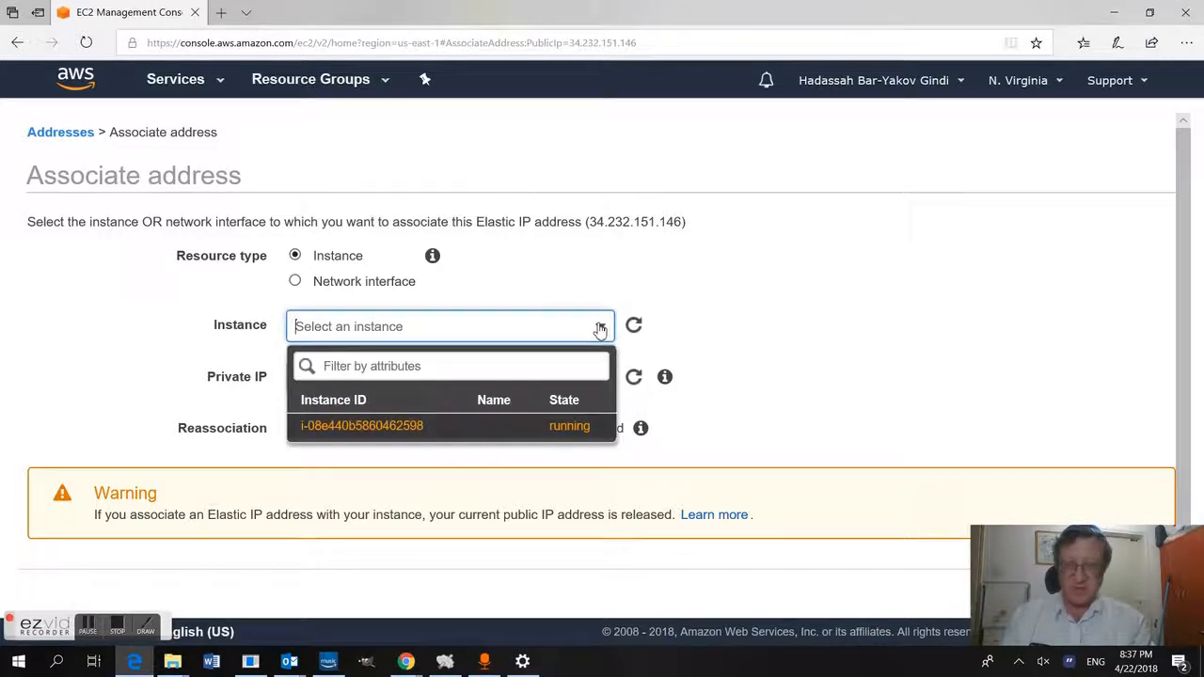
pyautogui.click(376, 430)
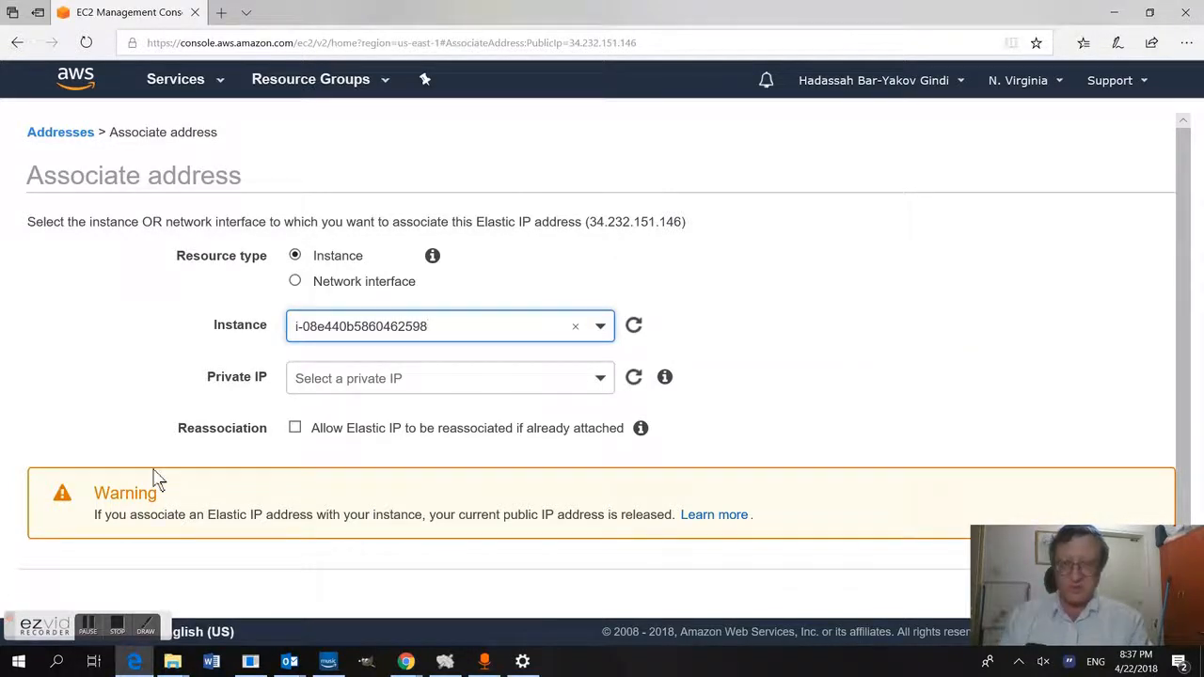
pyautogui.scroll(-1, 140, 494)
pyautogui.scroll(1, 143, 487)
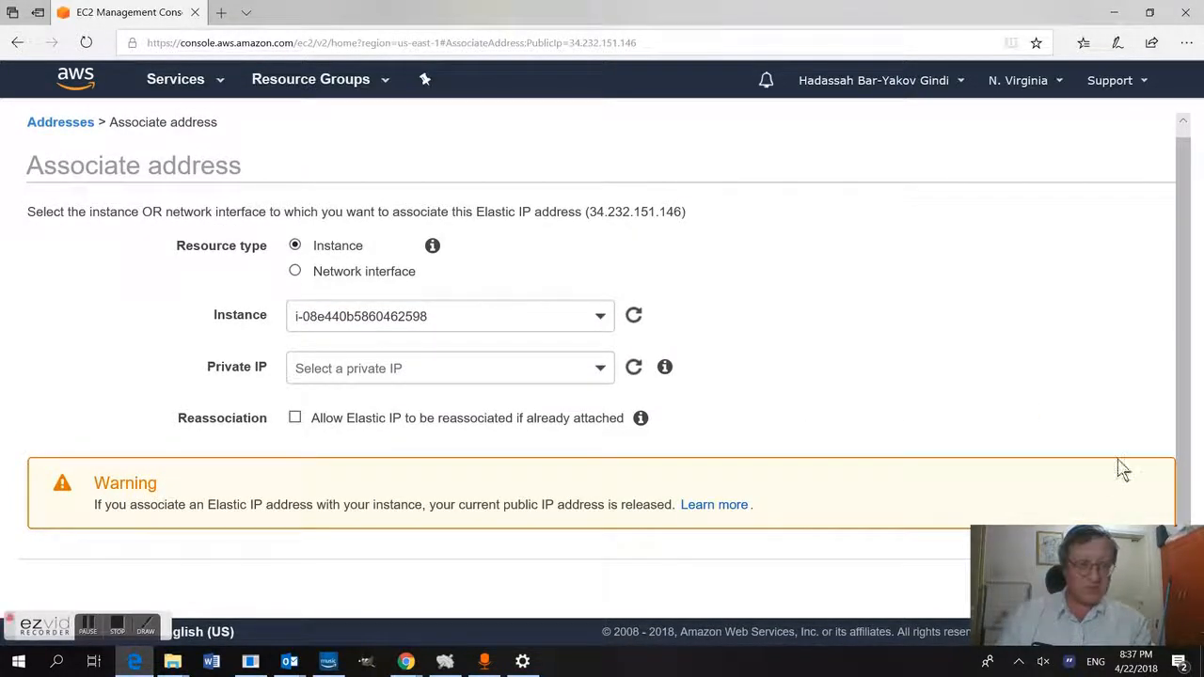
pyautogui.moveTo(1108, 575); pyautogui.dragTo(1009, 335)
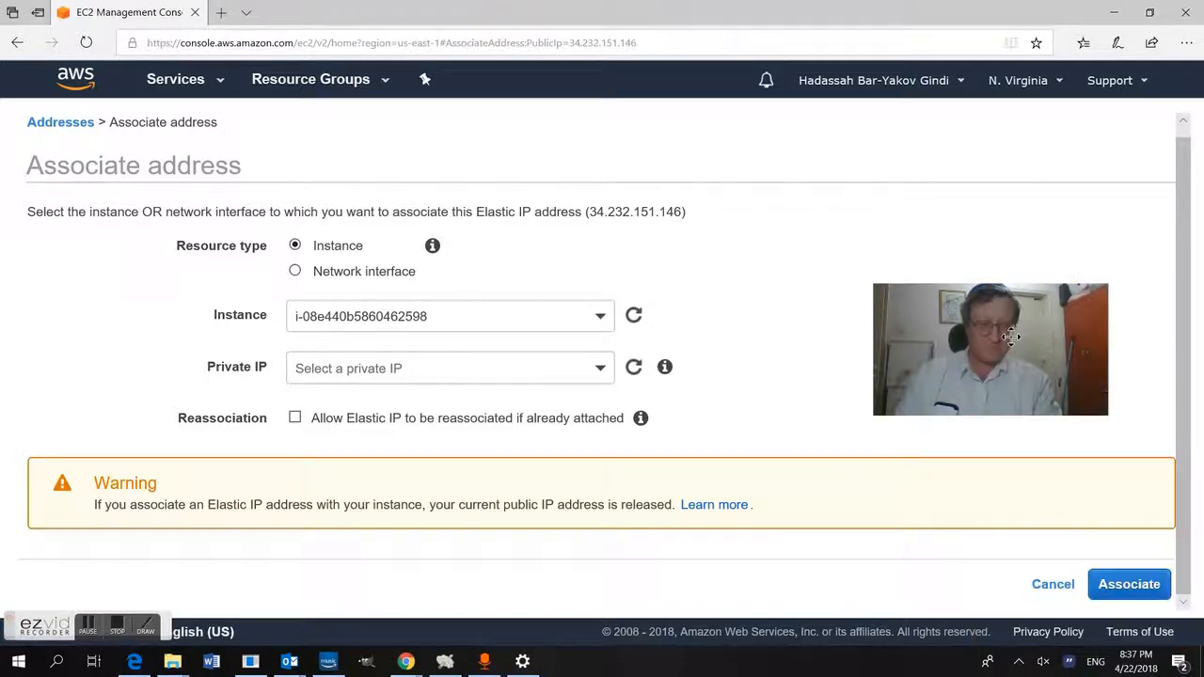
pyautogui.click(1129, 585)
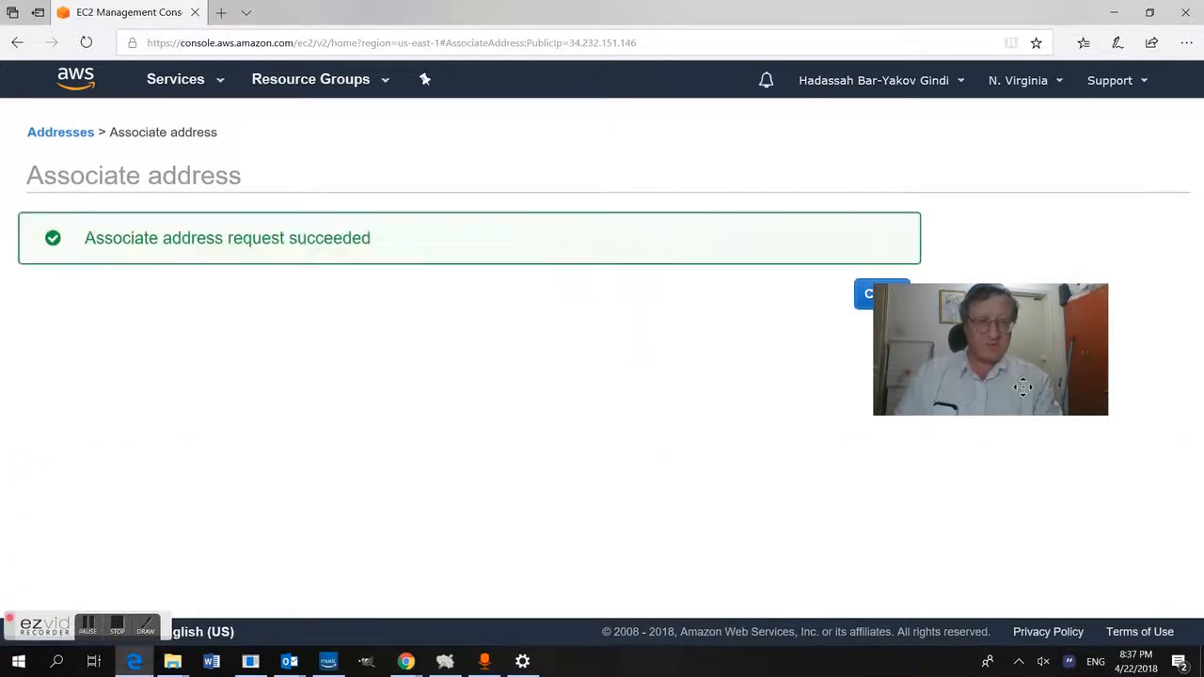
pyautogui.moveTo(1007, 337); pyautogui.dragTo(1148, 506)
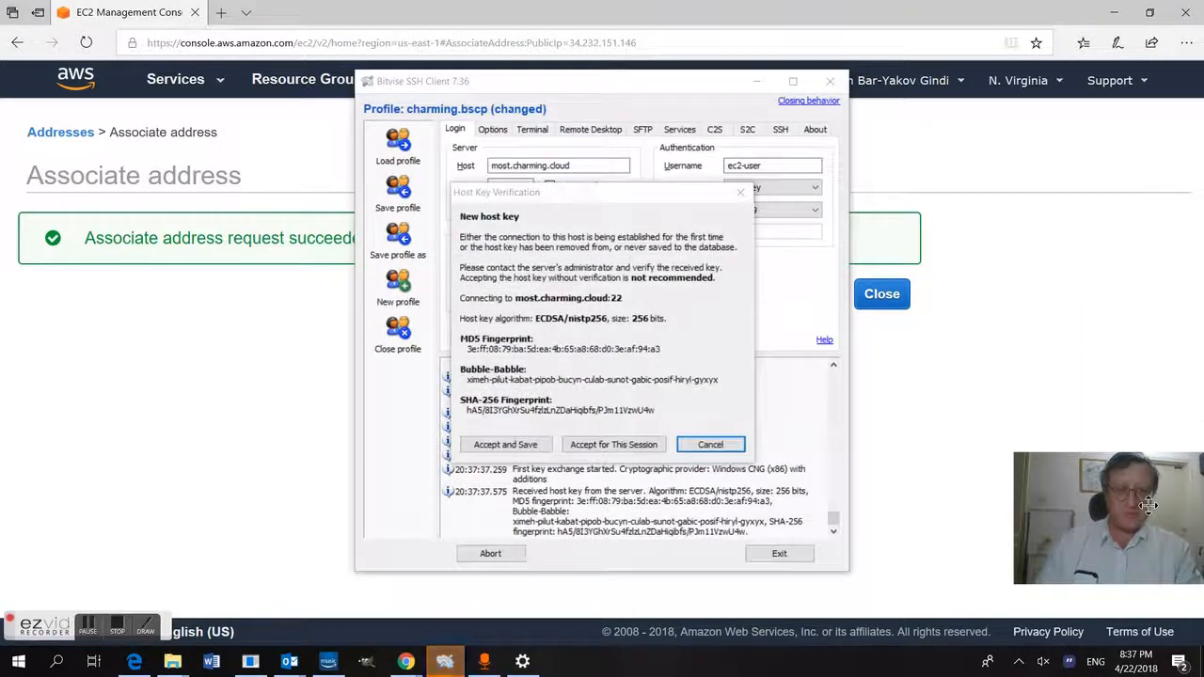
# Decline the old host key, change the host to very.charm.i.ng, and accept its key for this session
pyautogui.click(702, 445)
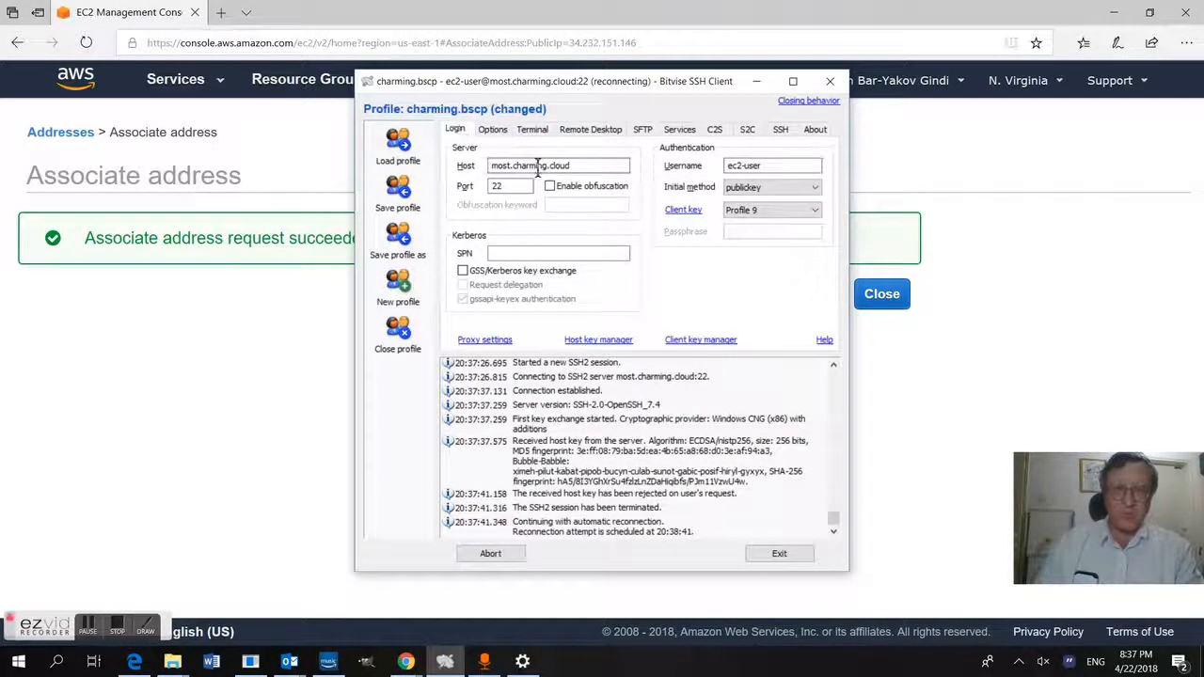
pyautogui.moveTo(513, 172); pyautogui.dragTo(488, 169)
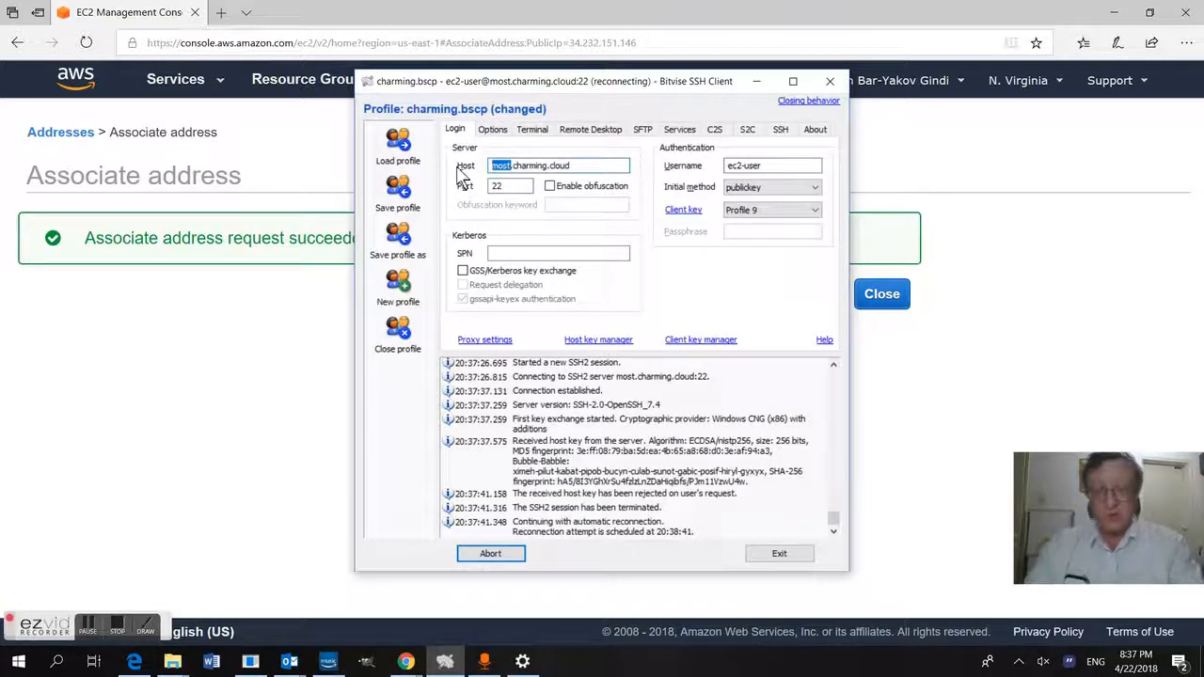
pyautogui.write('very')
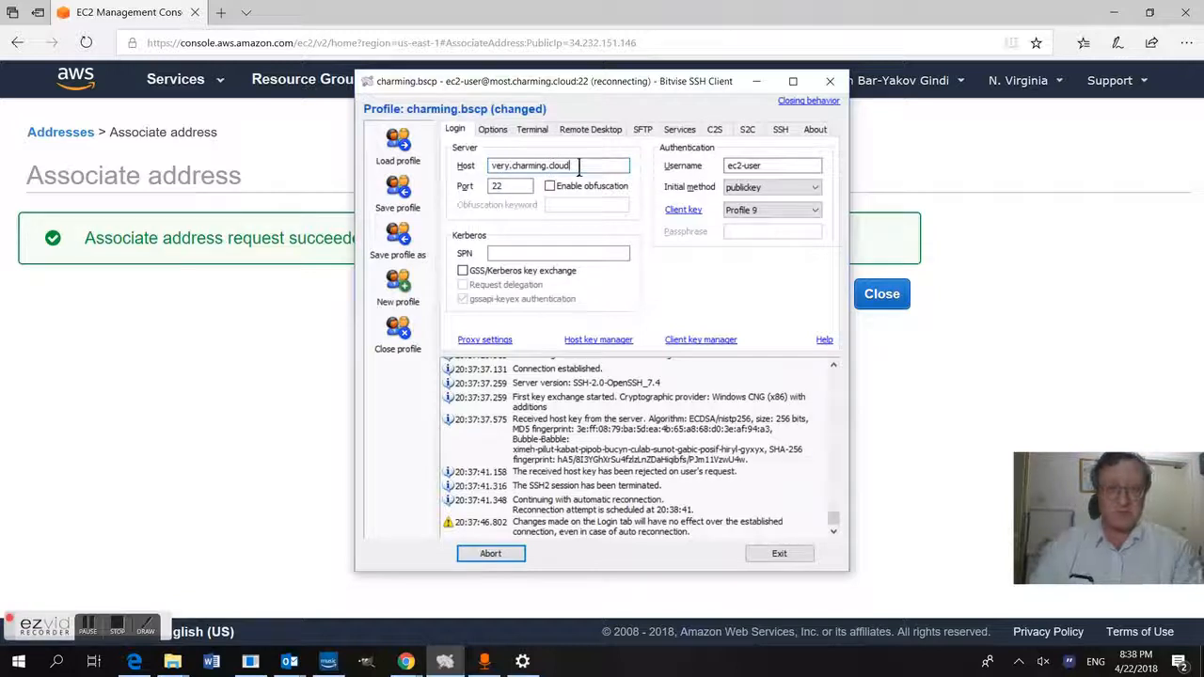
pyautogui.press('BackSpace')
pyautogui.press('BackSpace')
pyautogui.press('BackSpace')
pyautogui.press('BackSpace')
pyautogui.press('BackSpace')
pyautogui.press('BackSpace')
pyautogui.press('BackSpace')
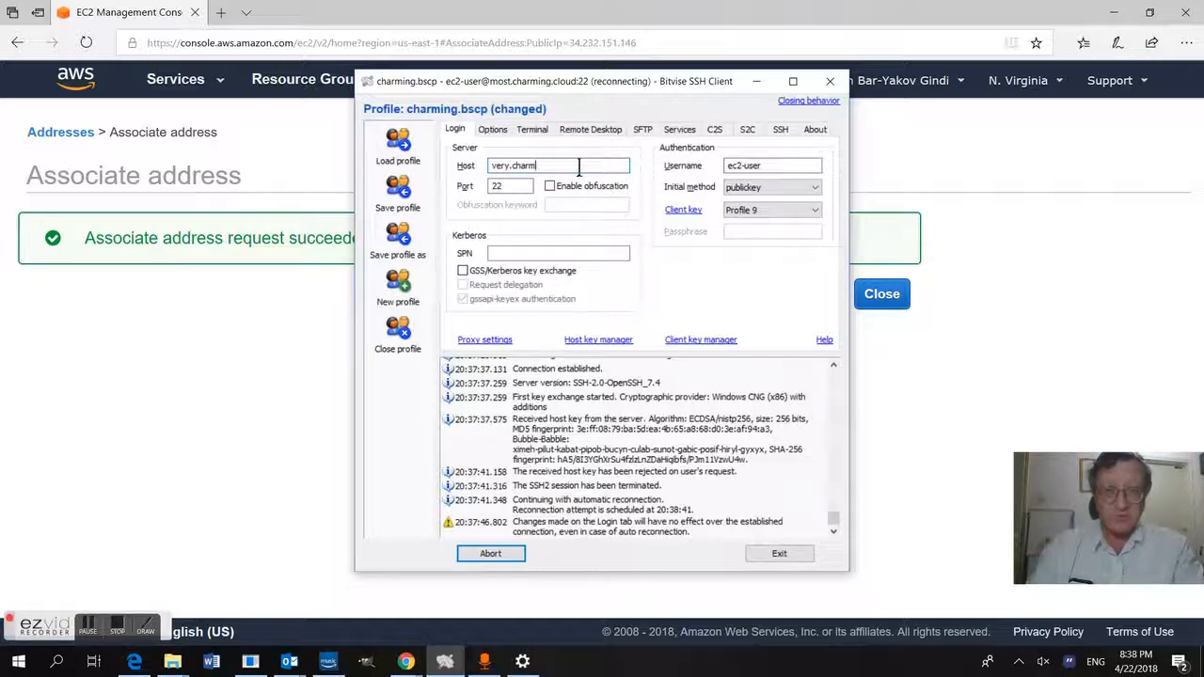
pyautogui.write('.')
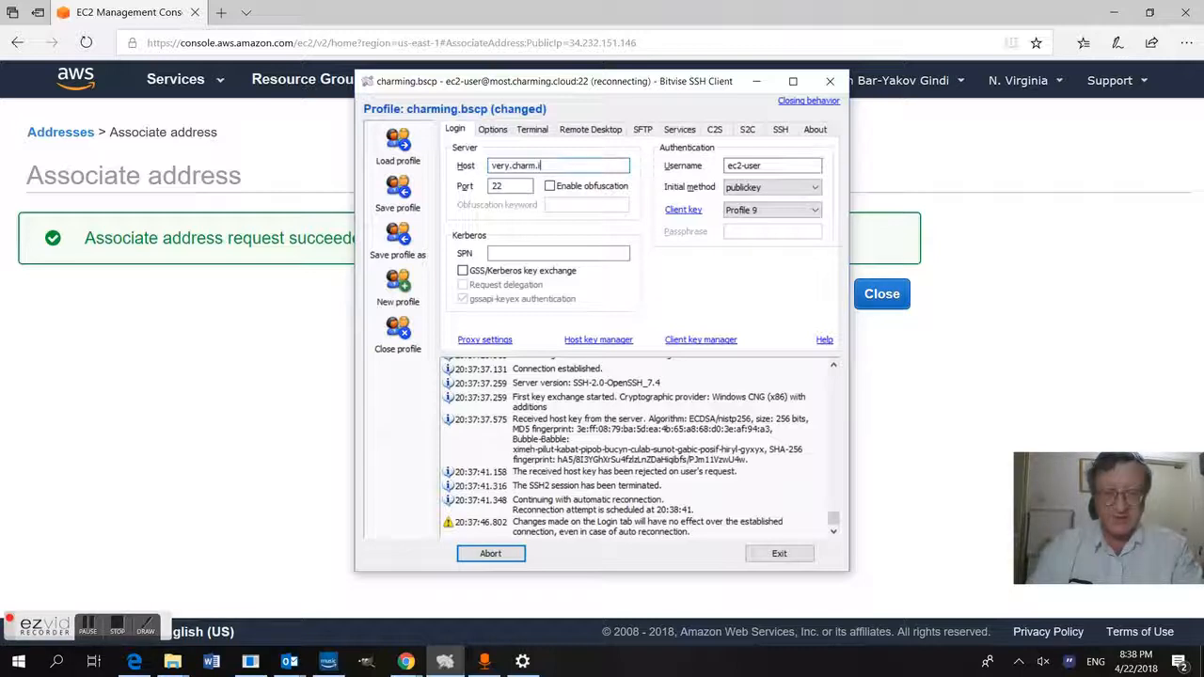
pyautogui.write('i.ng')
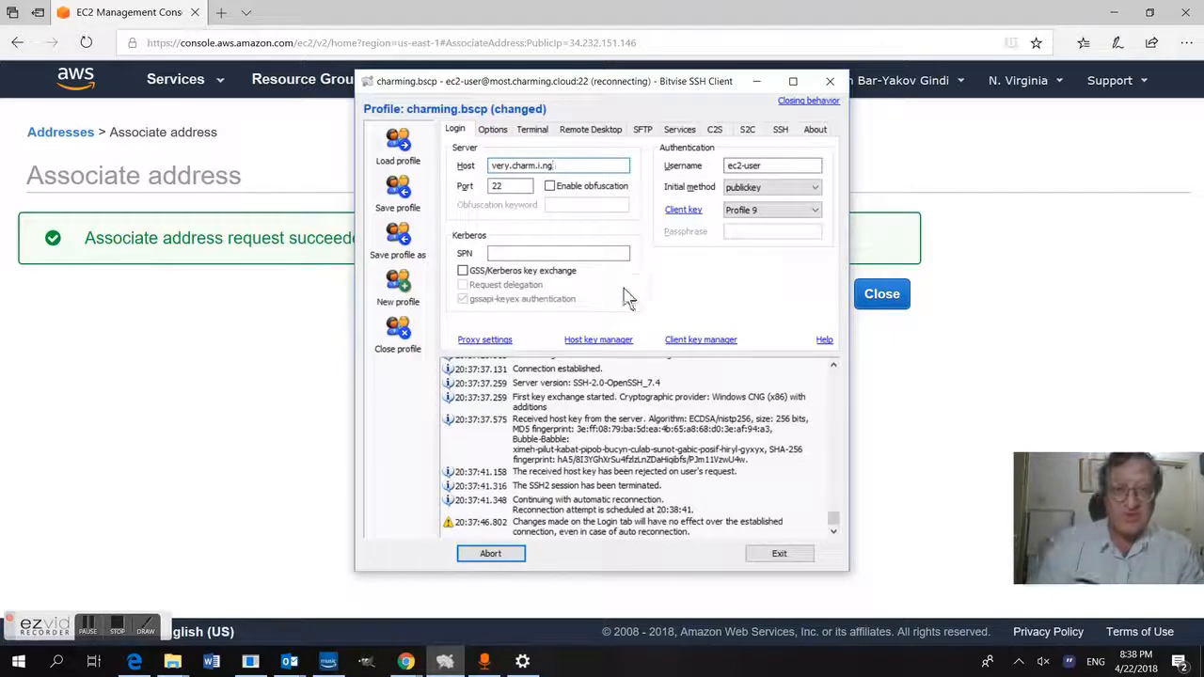
pyautogui.click(506, 185)
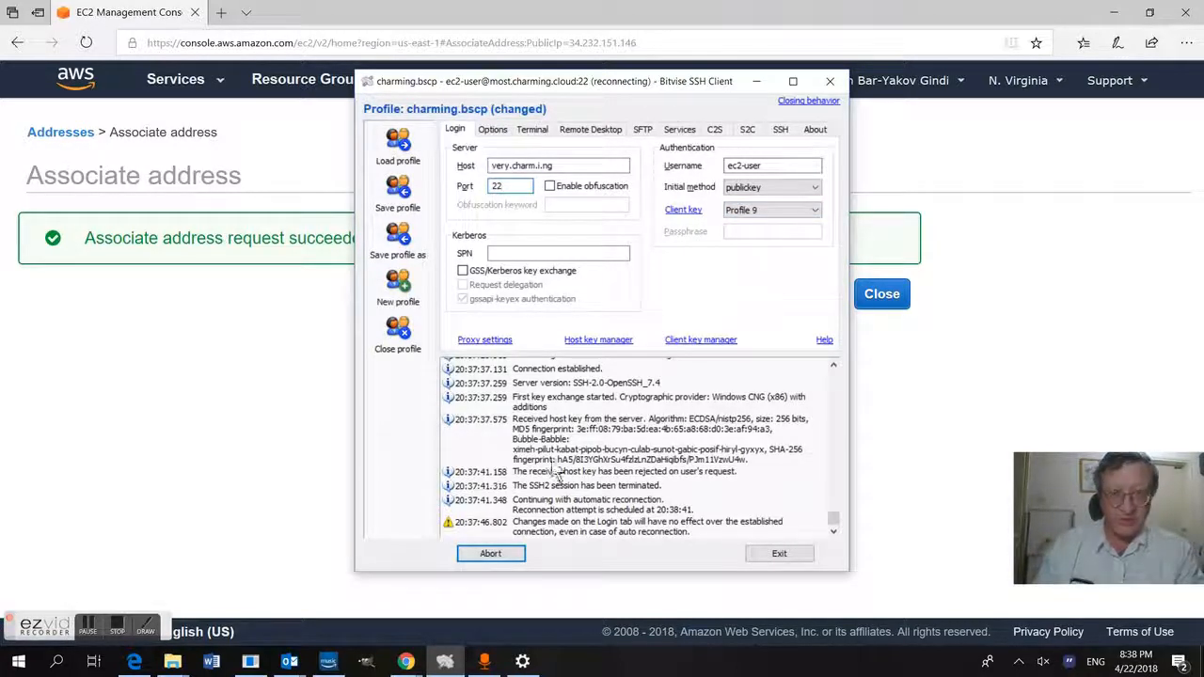
pyautogui.click(489, 555)
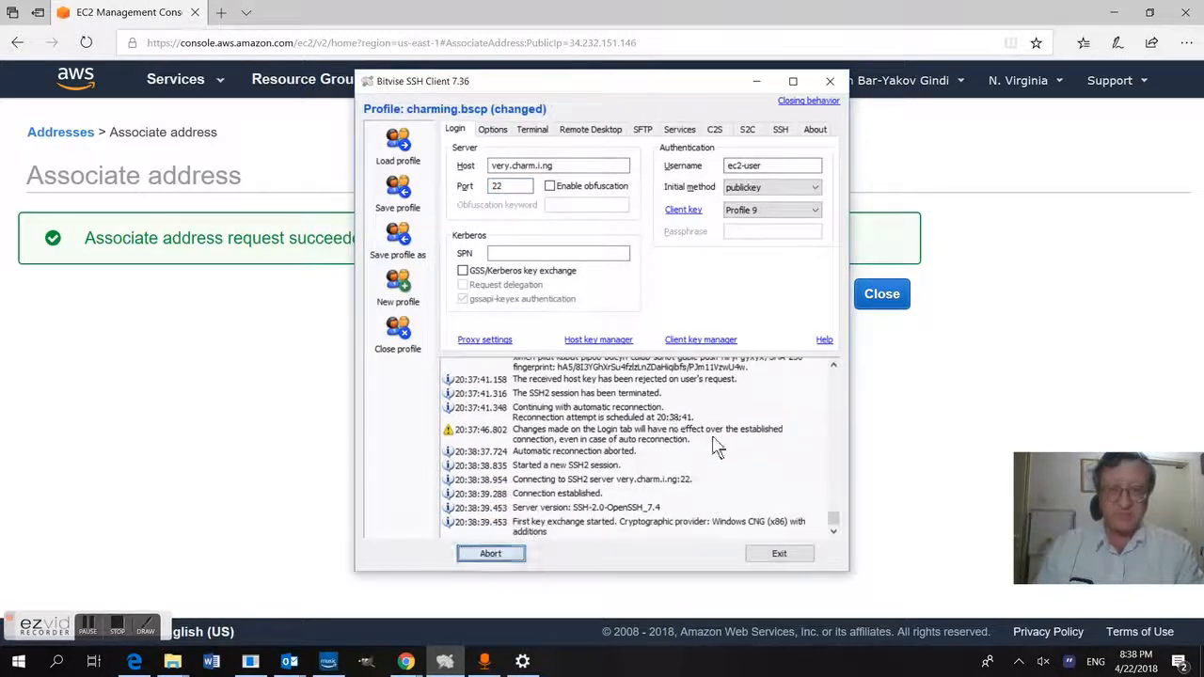
pyautogui.click(611, 445)
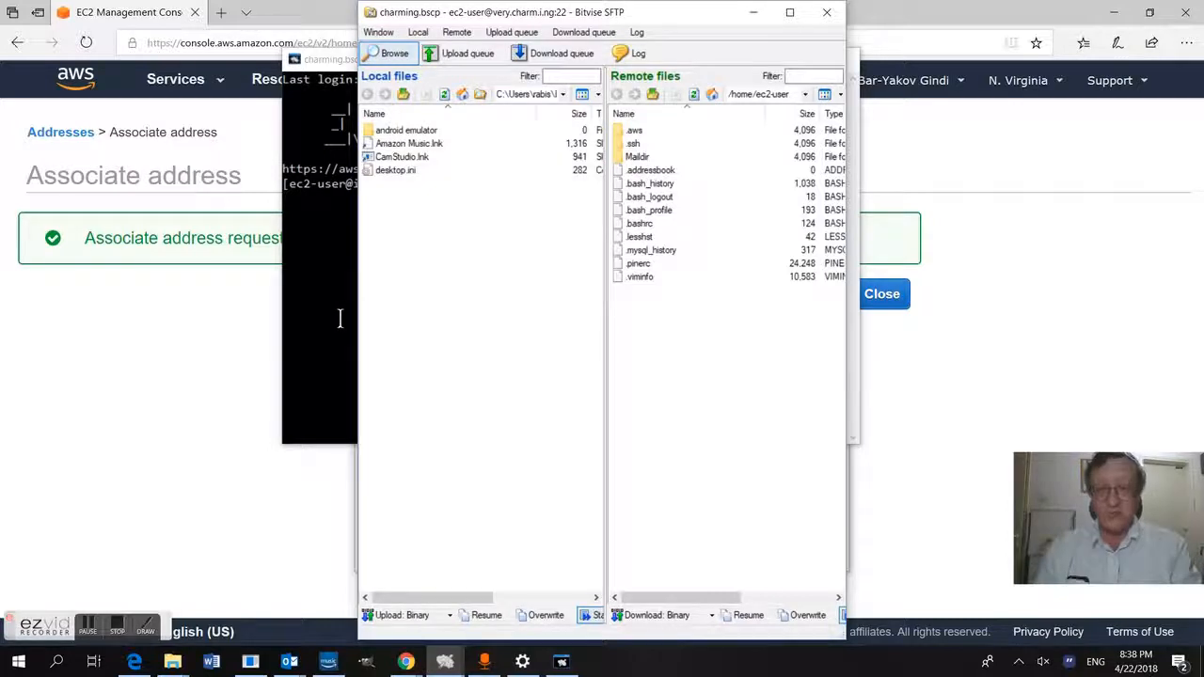
# Close the Bitvise SFTP window and bring the Route 53 Chrome window back to the front
pyautogui.click(834, 15)
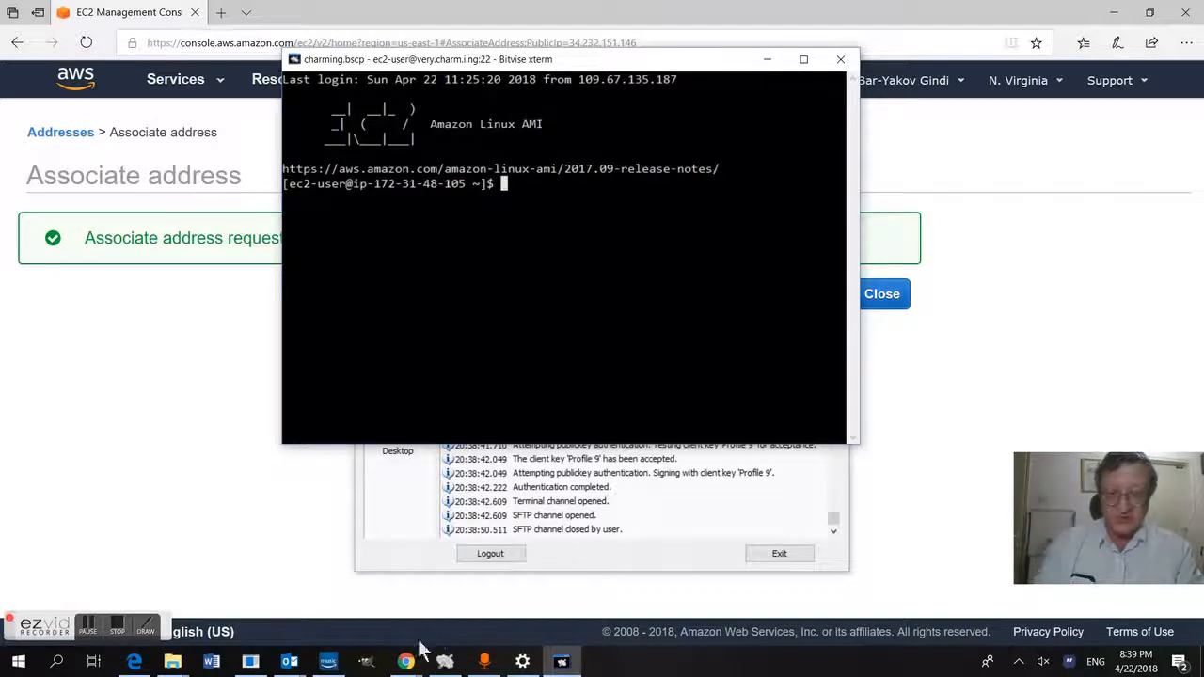
pyautogui.moveTo(412, 661)
pyautogui.click(462, 625)
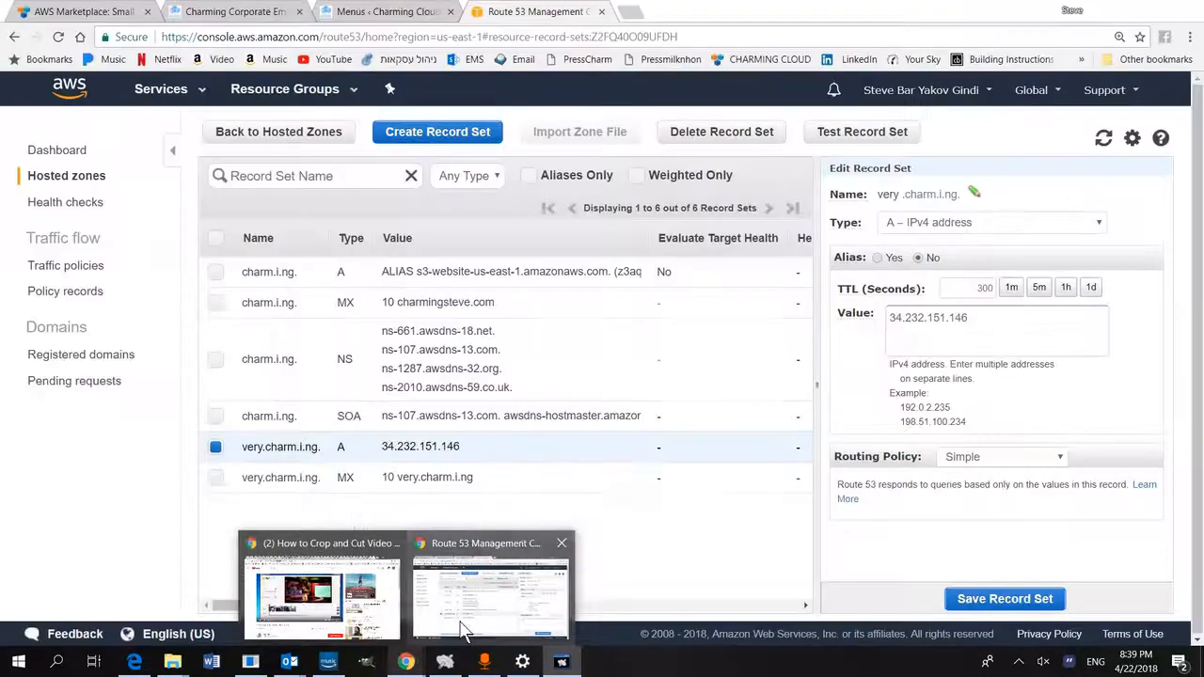
# Close the WordPress Menus tab and open the Charming Corporate Email Server instructions
pyautogui.click(381, 13)
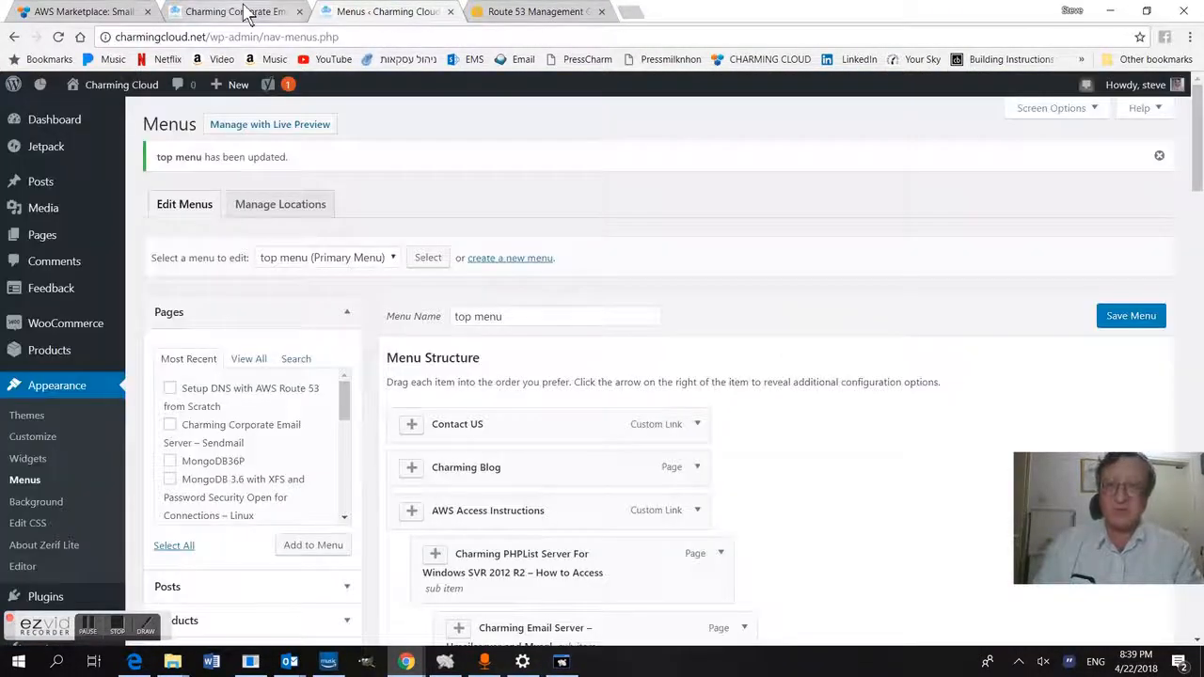
pyautogui.click(451, 13)
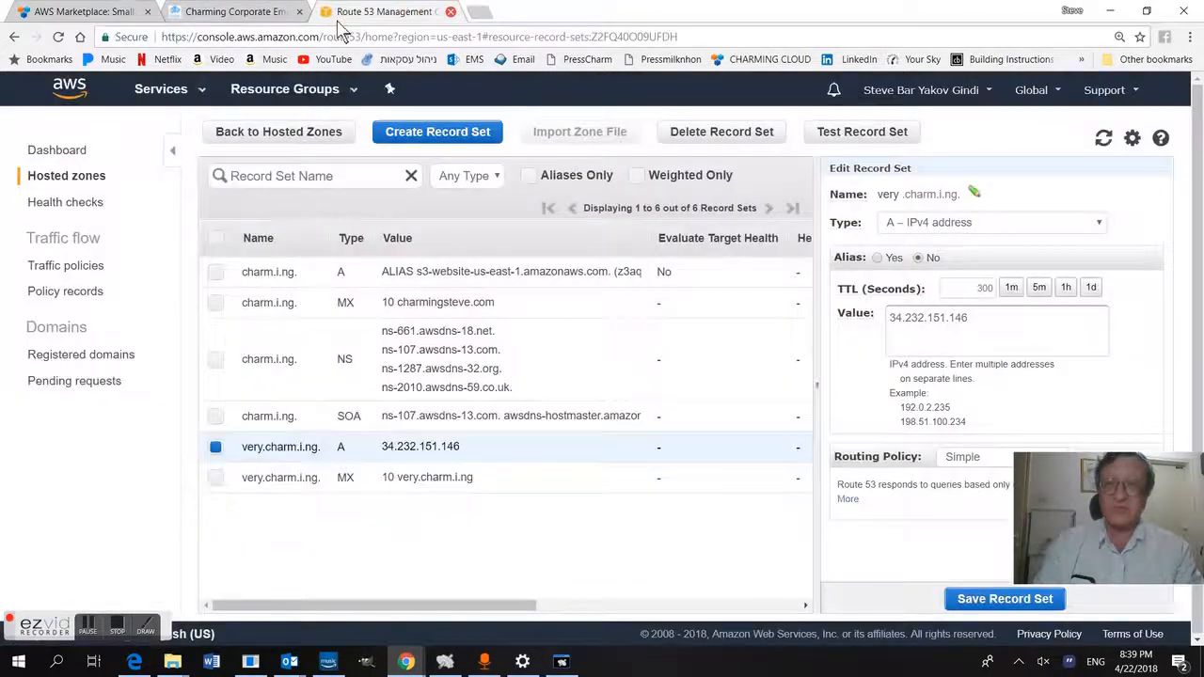
pyautogui.click(239, 14)
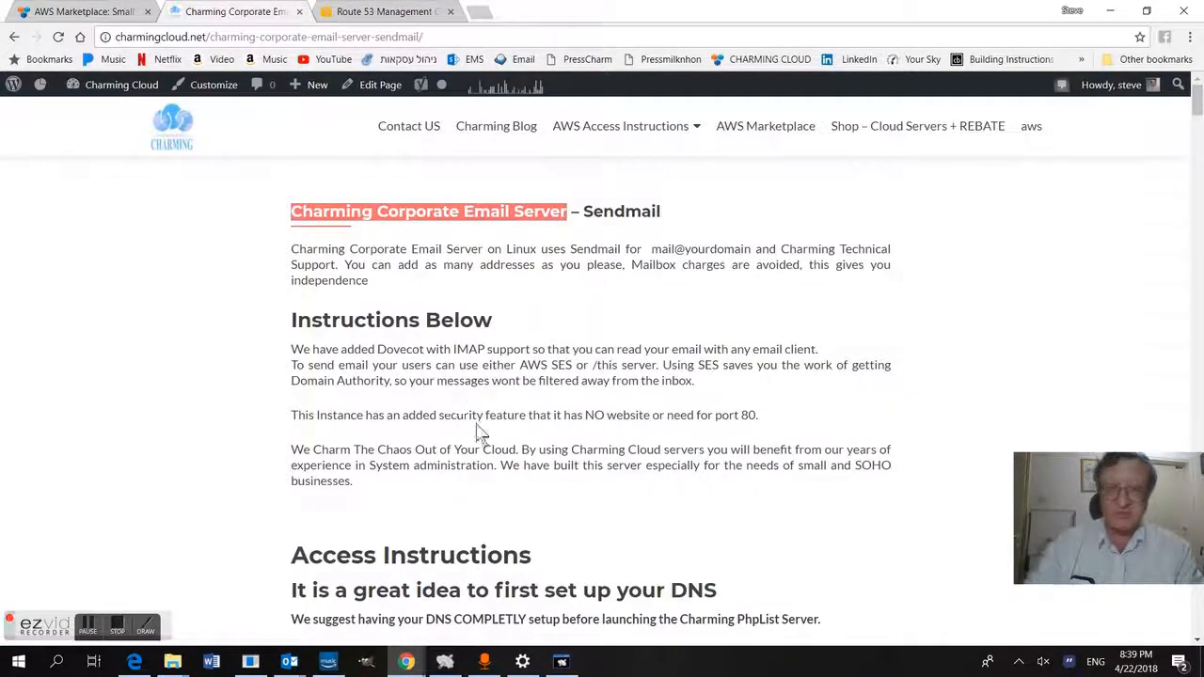
# Copy the 'sudo setup-email' command from the Sendmail setup section
pyautogui.scroll(-10, 480, 432)
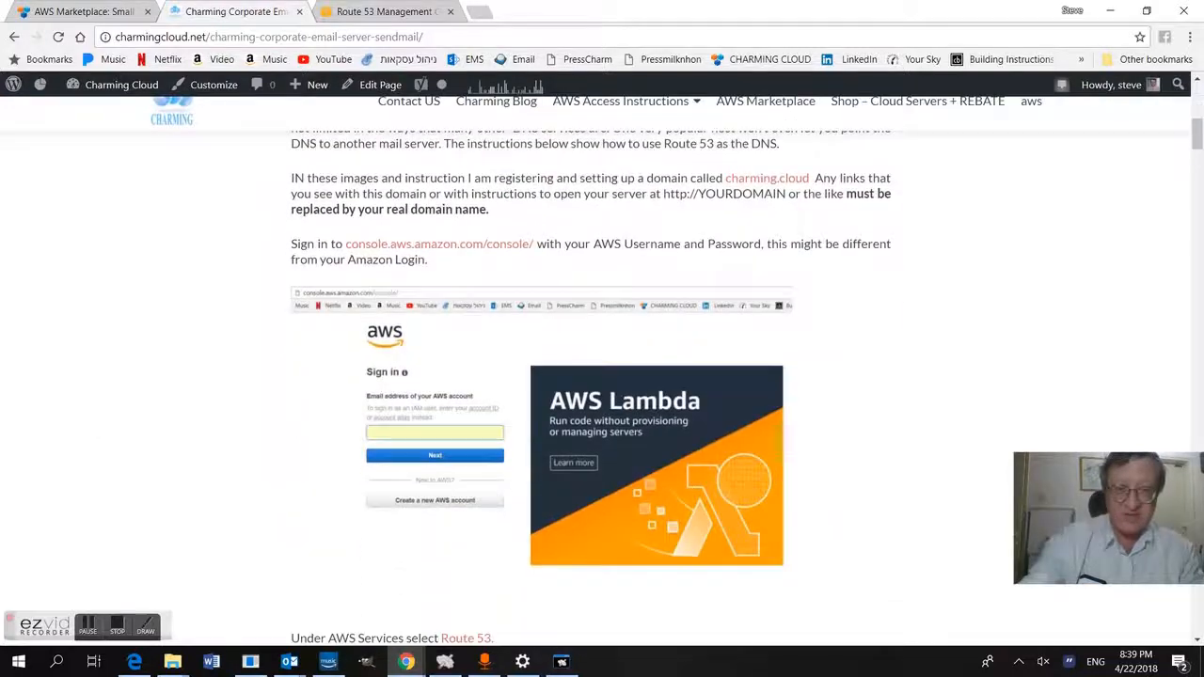
pyautogui.scroll(-15, 480, 433)
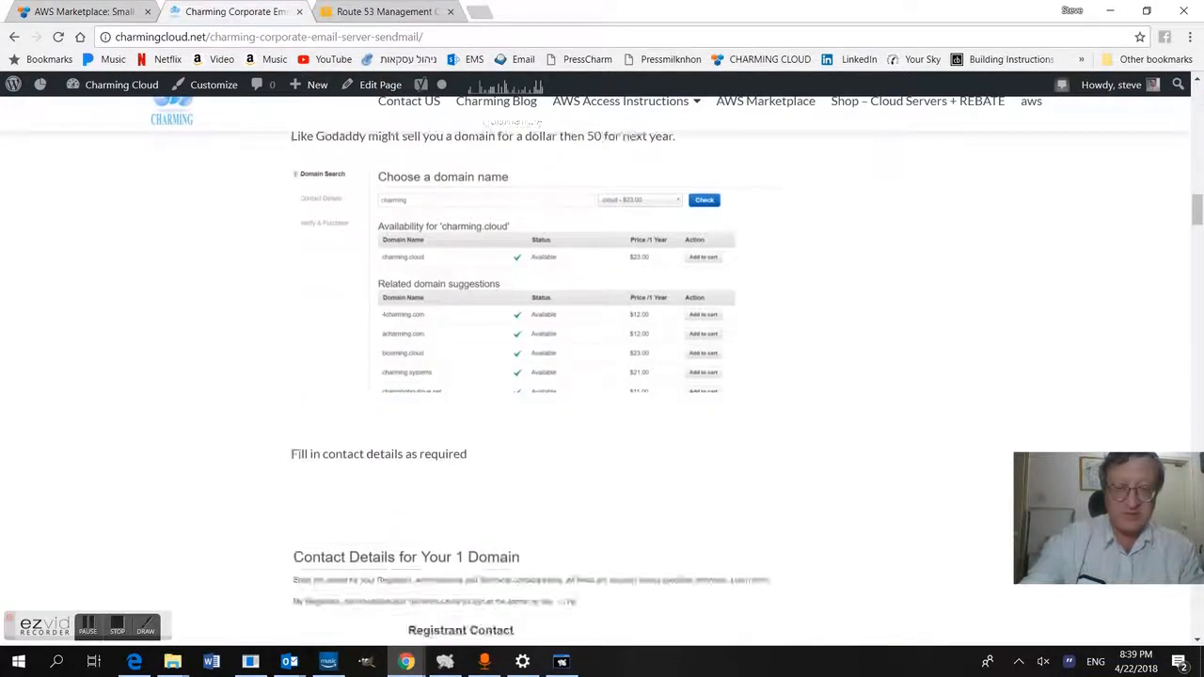
pyautogui.scroll(-15, 545, 377)
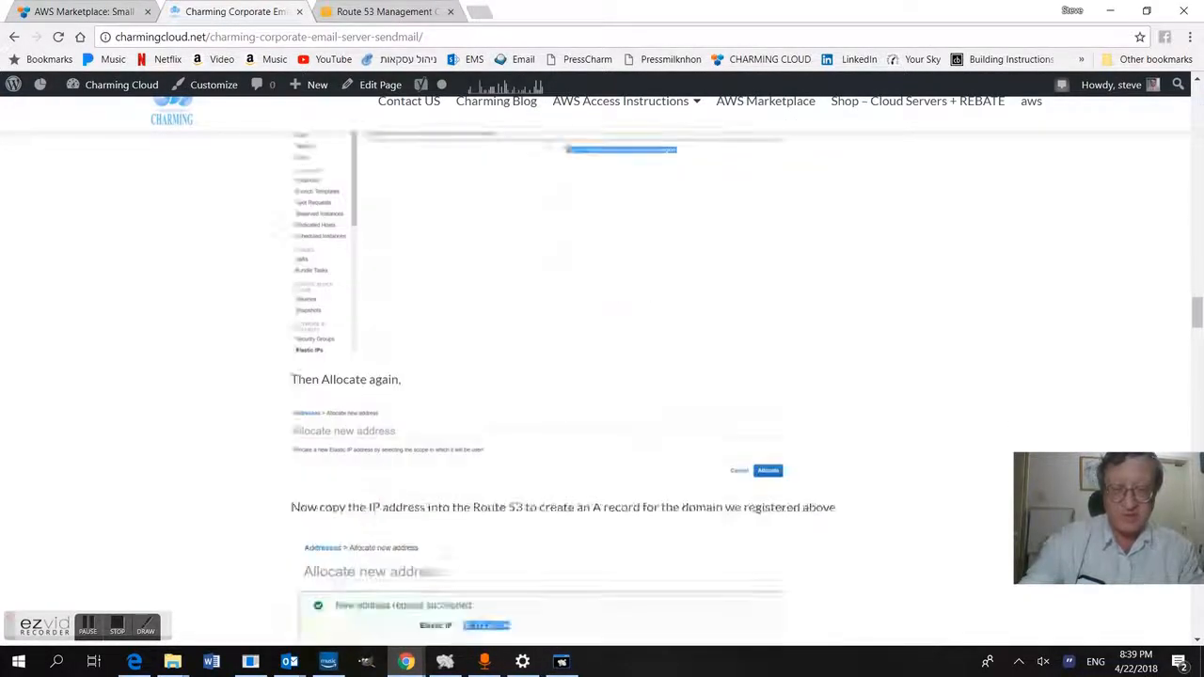
pyautogui.scroll(-15, 591, 388)
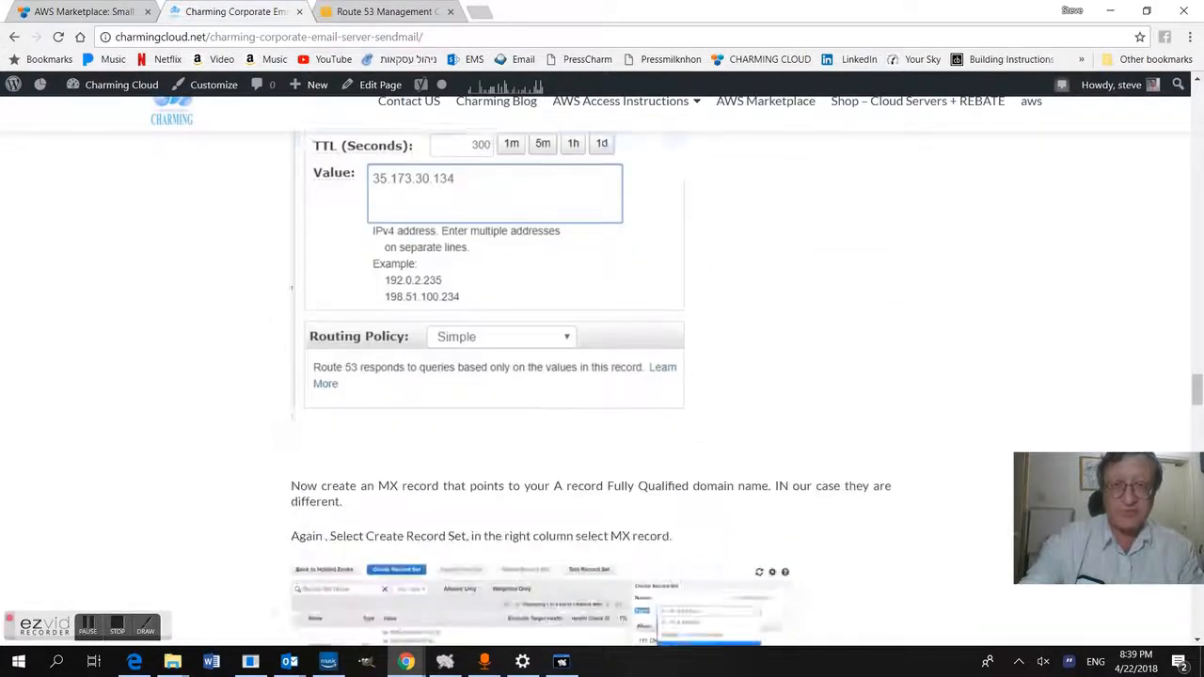
pyautogui.scroll(-15, 591, 387)
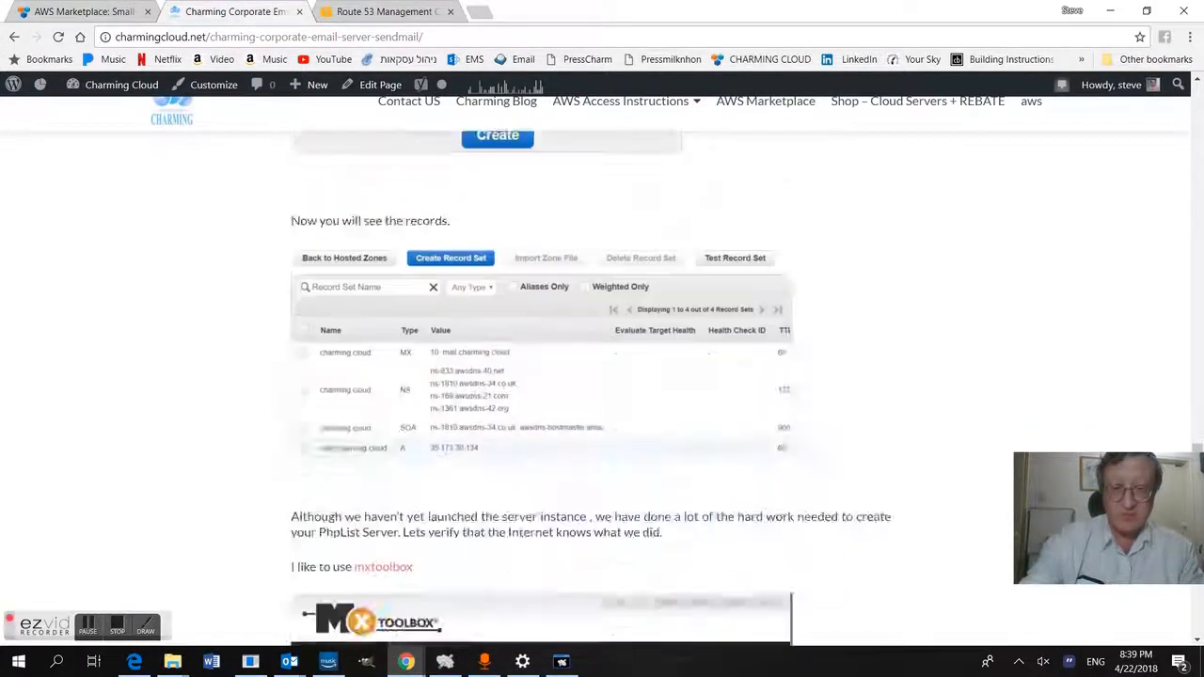
pyautogui.scroll(-10, 591, 387)
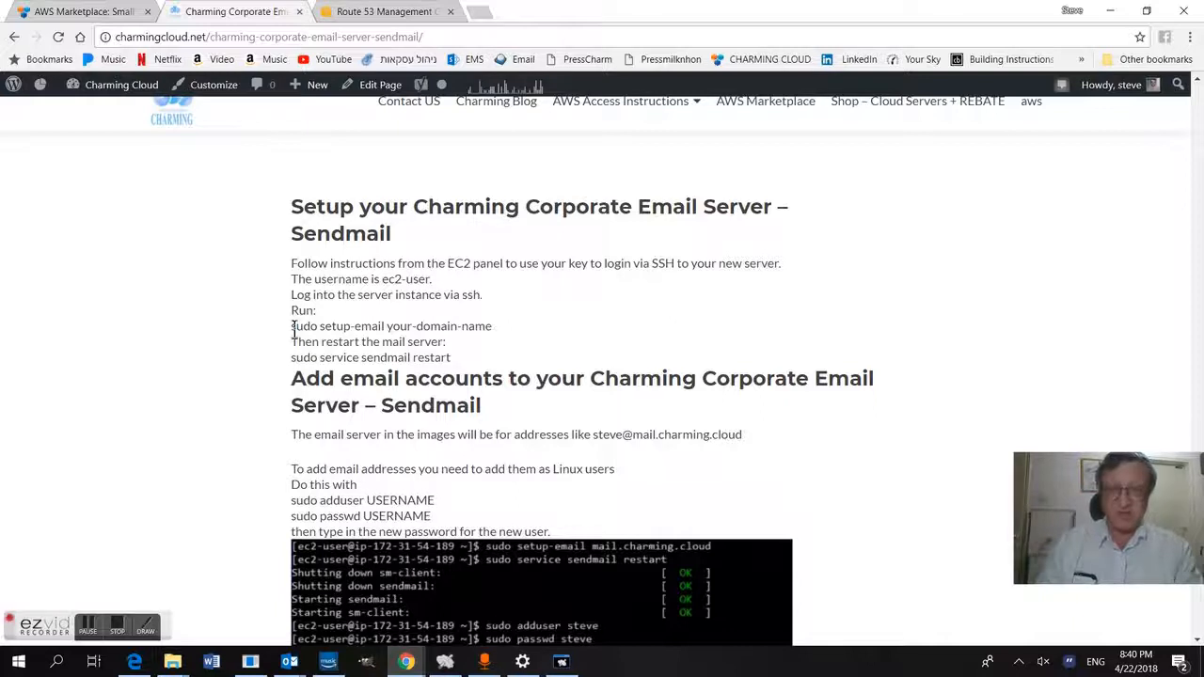
pyautogui.moveTo(292, 329); pyautogui.dragTo(387, 320)
pyautogui.hotkey('ctrl', 'c')
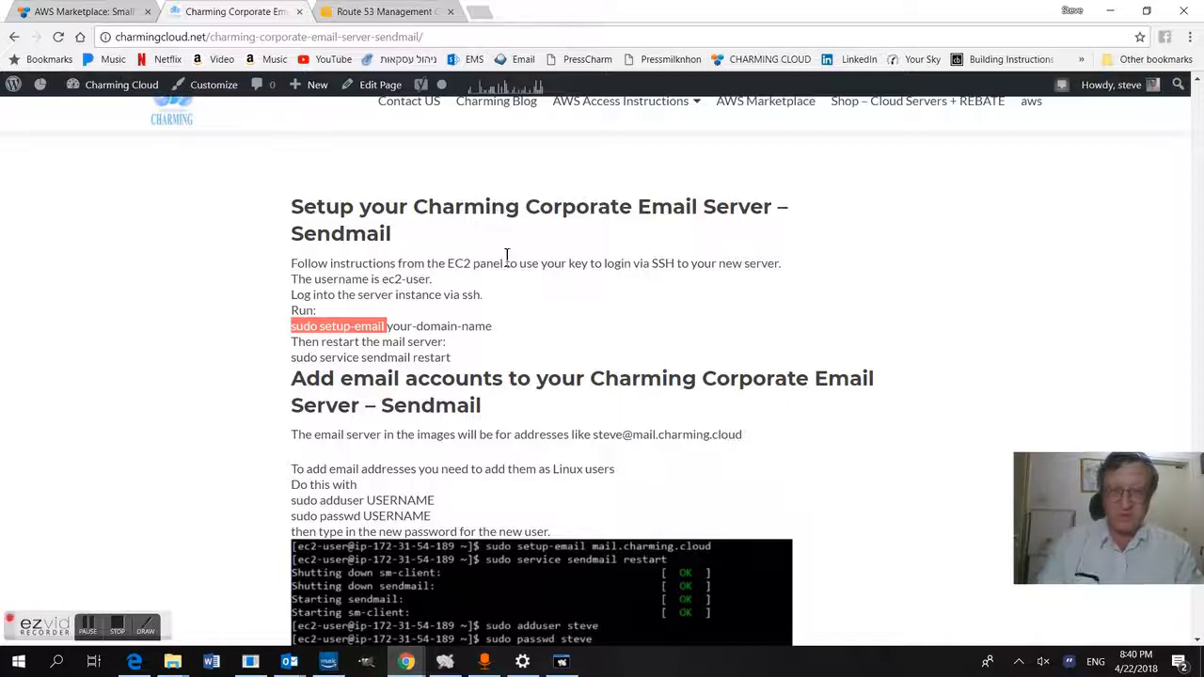
pyautogui.hotkey('alt', 'Tab')
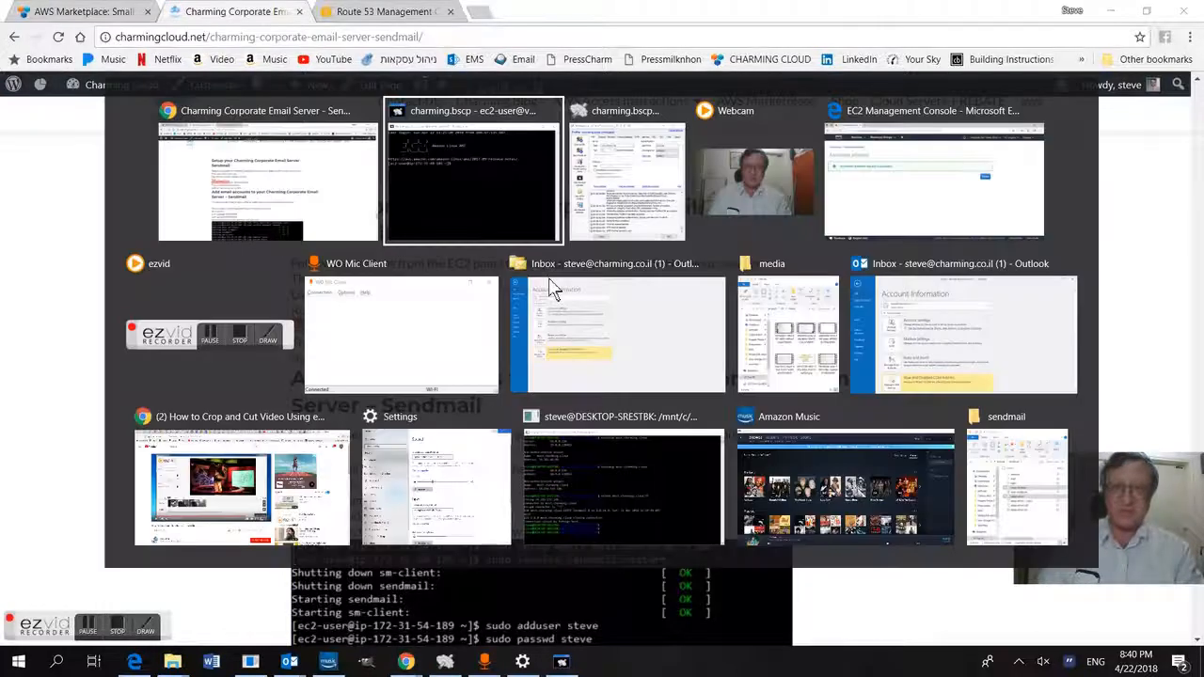
# Run 'sudo setup-email very.charm.i.ng' so sendmail and sm-client restart OK
pyautogui.rightClick(513, 252)
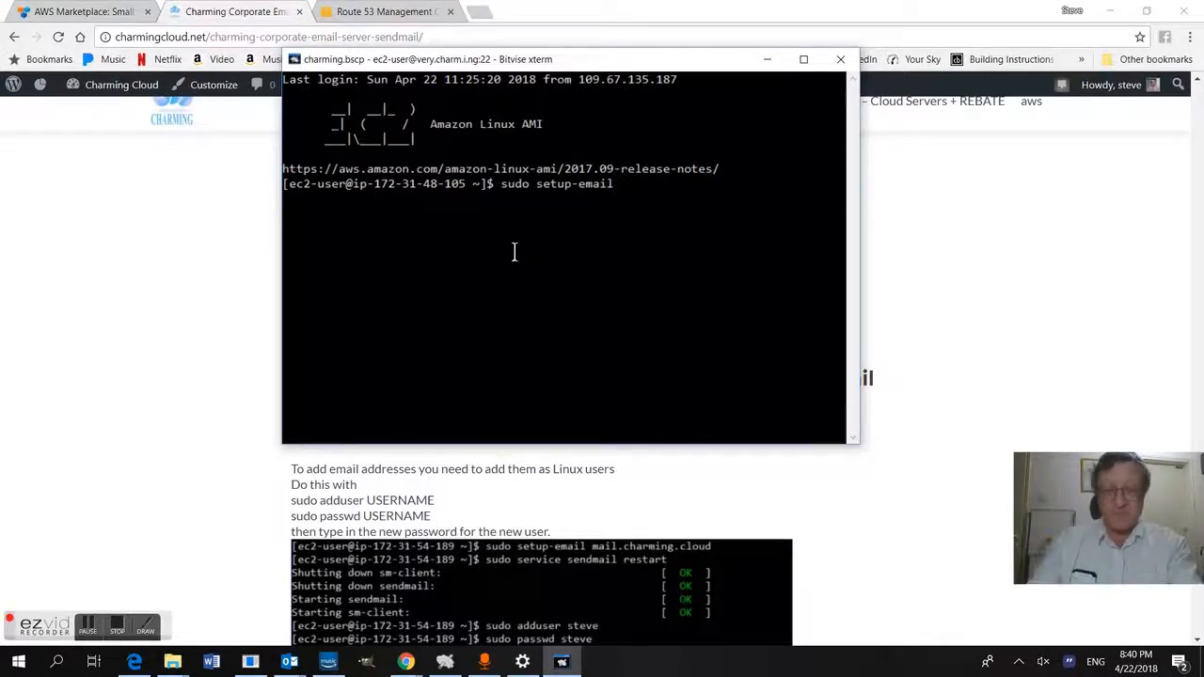
pyautogui.write('ver')
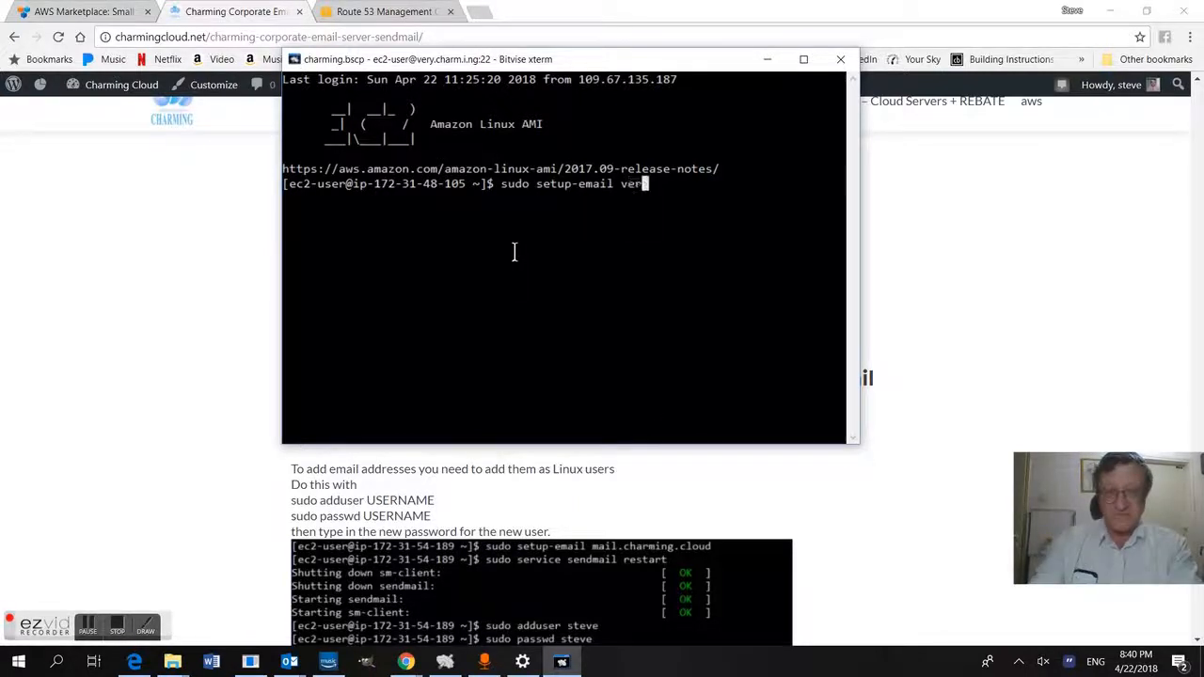
pyautogui.write('y.charm')
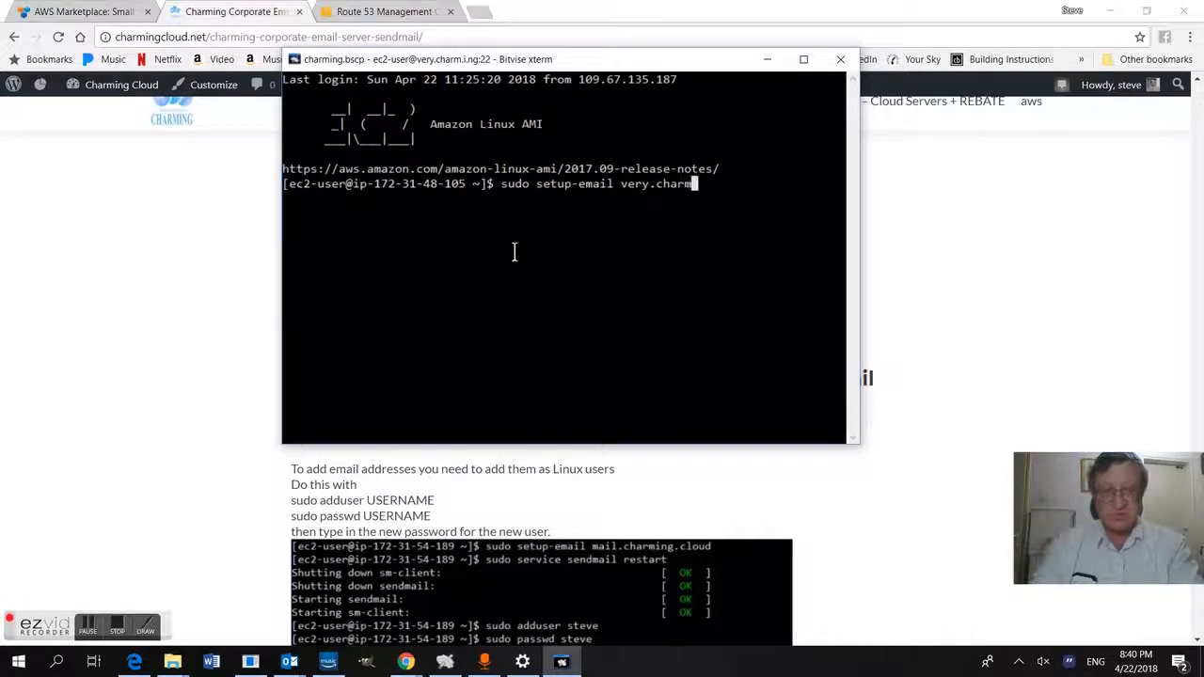
pyautogui.write('.i.ng')
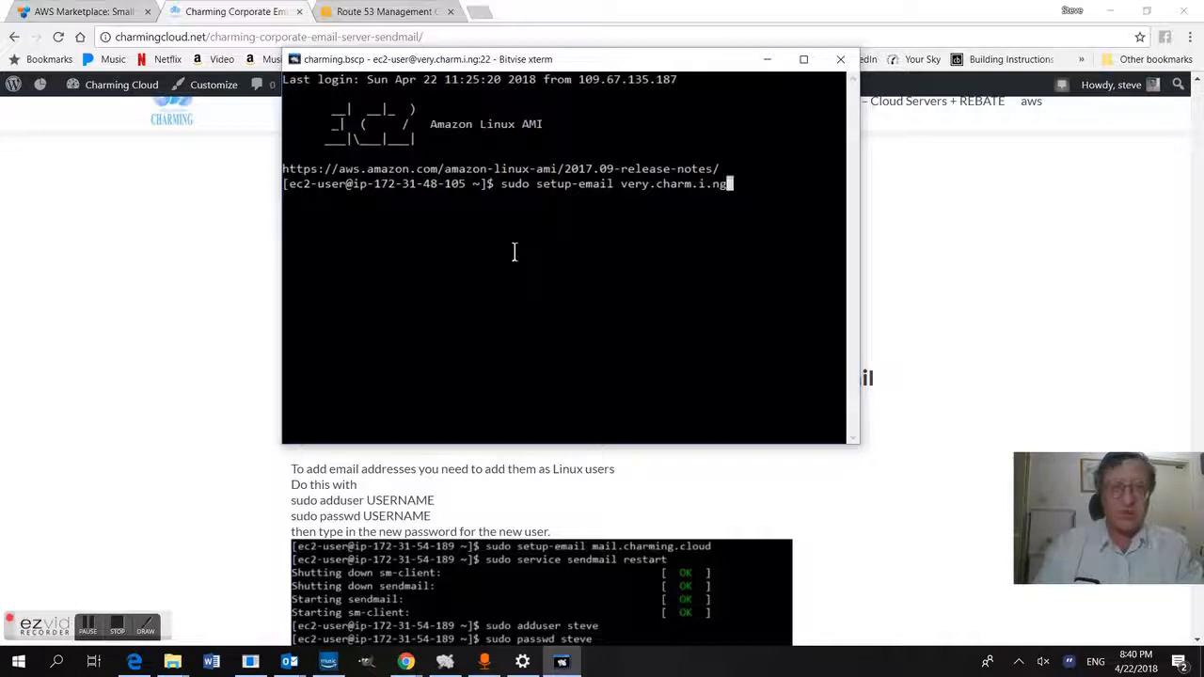
pyautogui.press('Return')
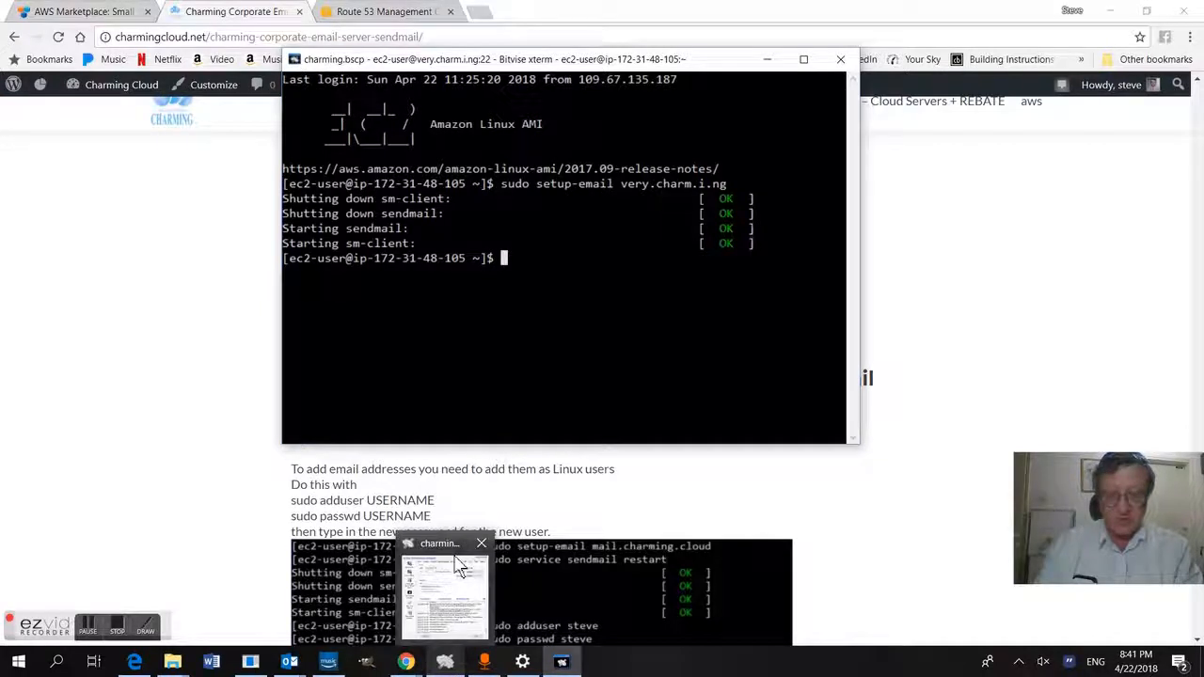
pyautogui.click(423, 564)
# Open a new terminal console on the server and check its prompt shows host 'very'
pyautogui.click(398, 315)
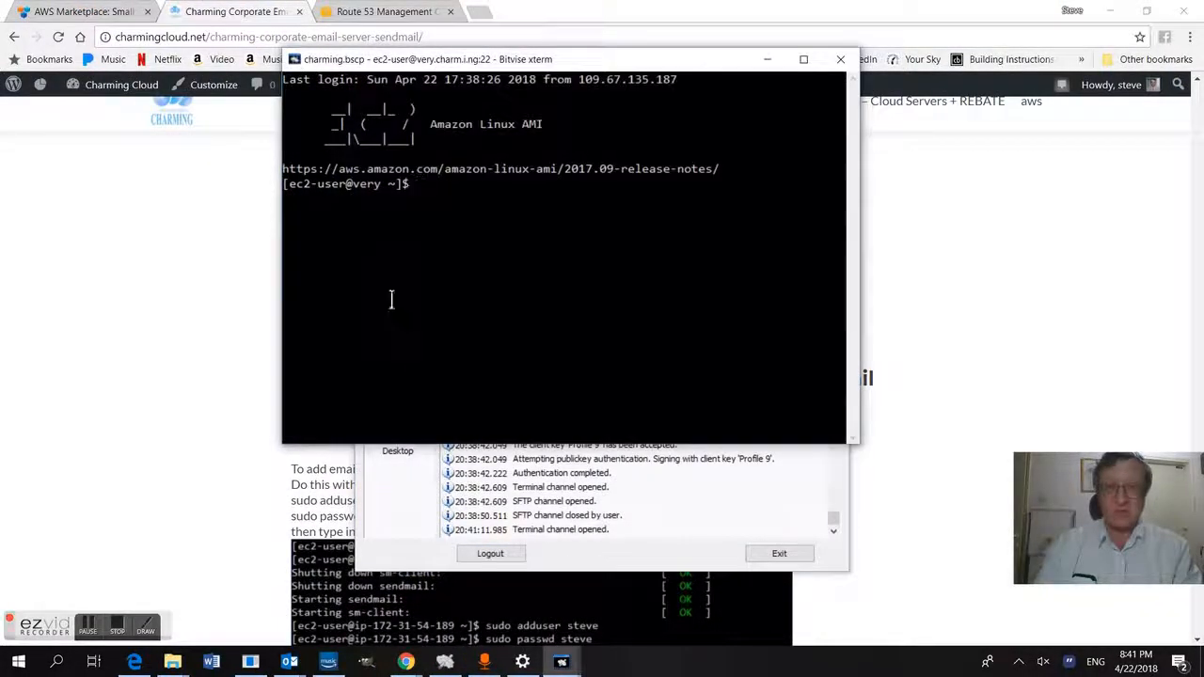
pyautogui.doubleClick(373, 184)
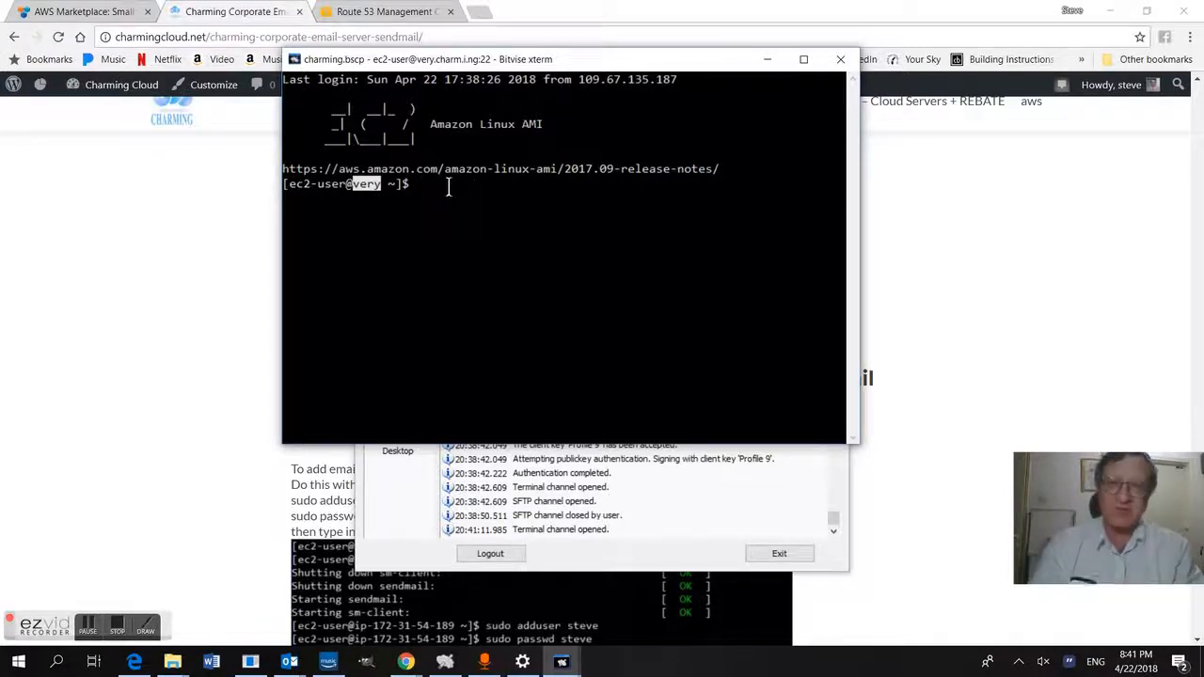
pyautogui.click(524, 367)
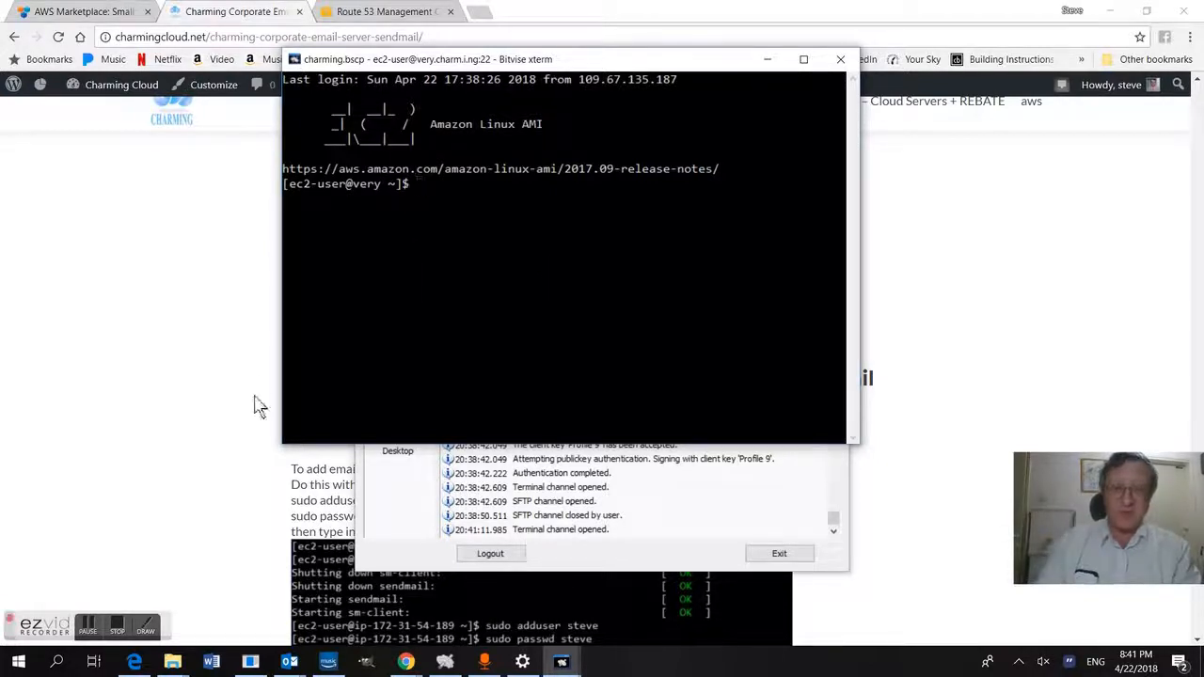
pyautogui.click(218, 426)
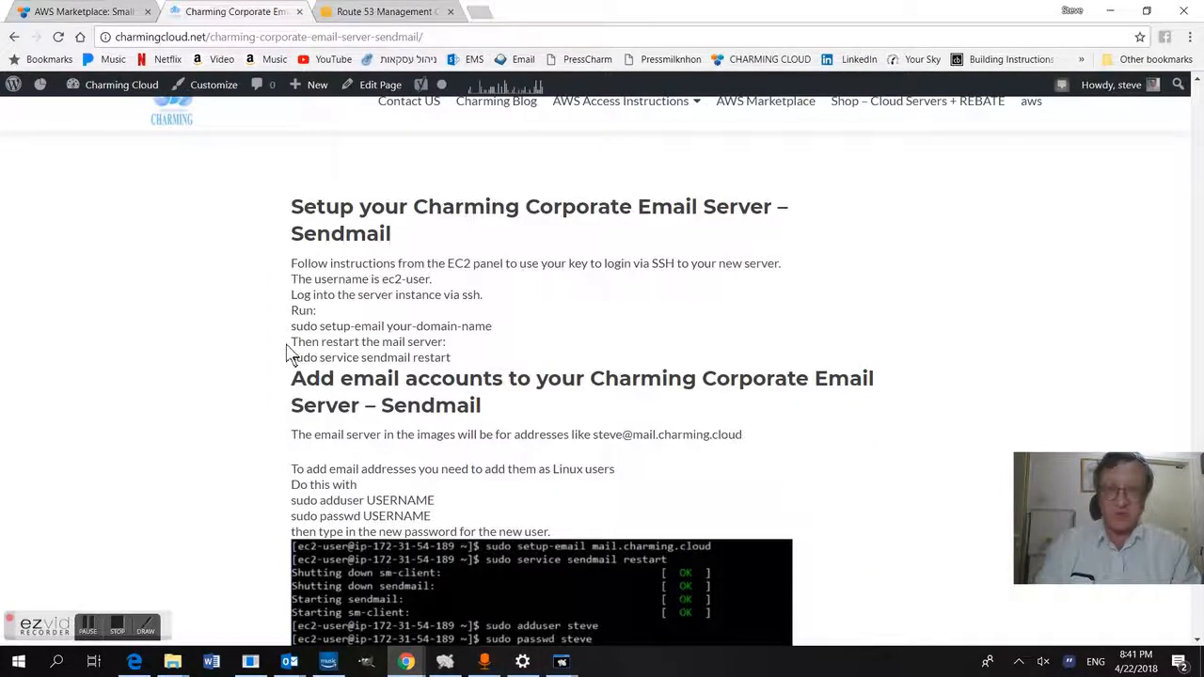
# Copy the 'sudo adduser' command from the Add email accounts instructions
pyautogui.moveTo(294, 348); pyautogui.dragTo(441, 345)
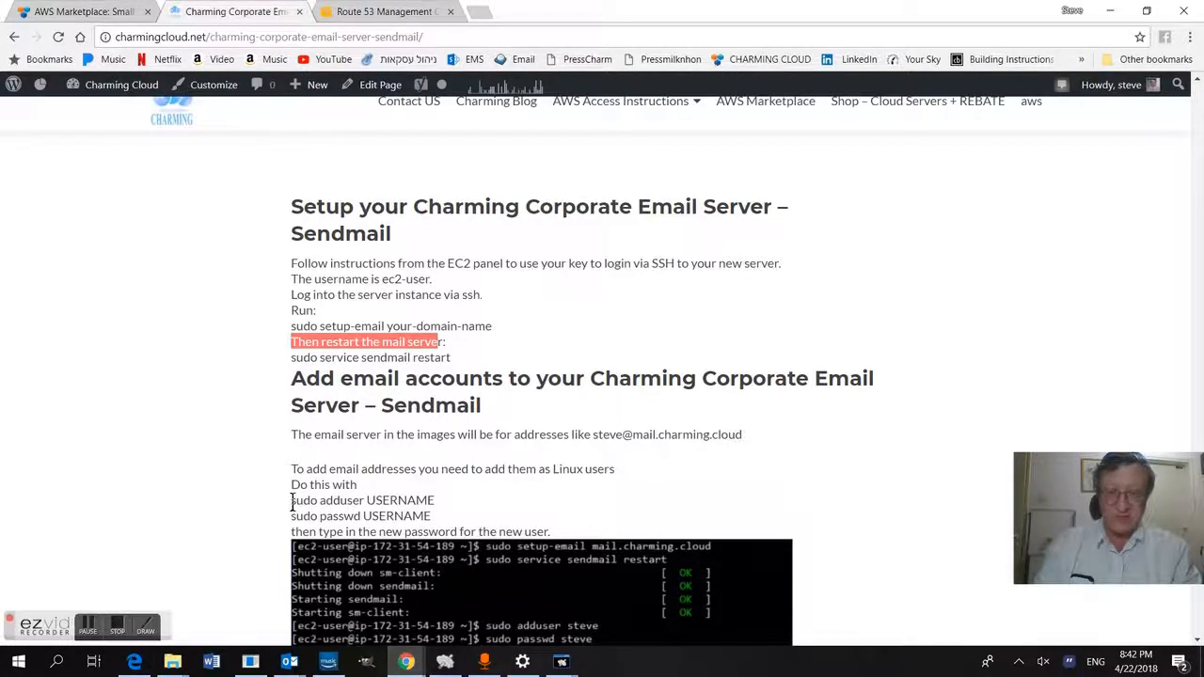
pyautogui.moveTo(291, 500); pyautogui.dragTo(369, 504)
pyautogui.hotkey('ctrl', 'c')
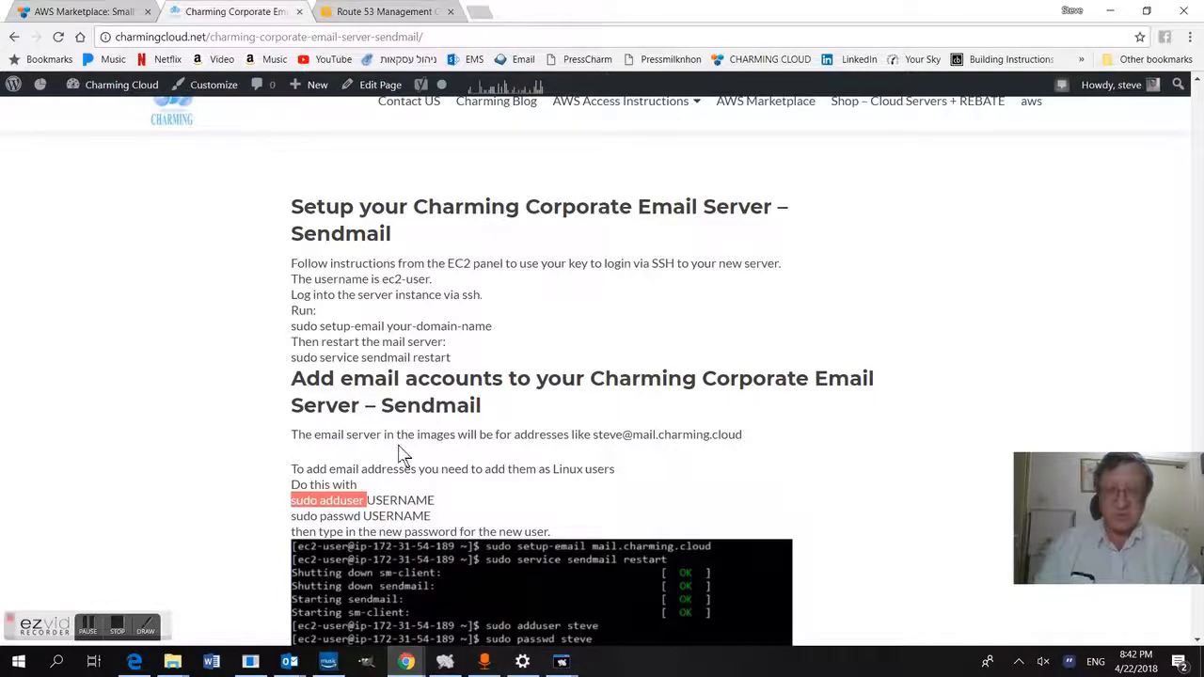
pyautogui.hotkey('alt', 'Tab')
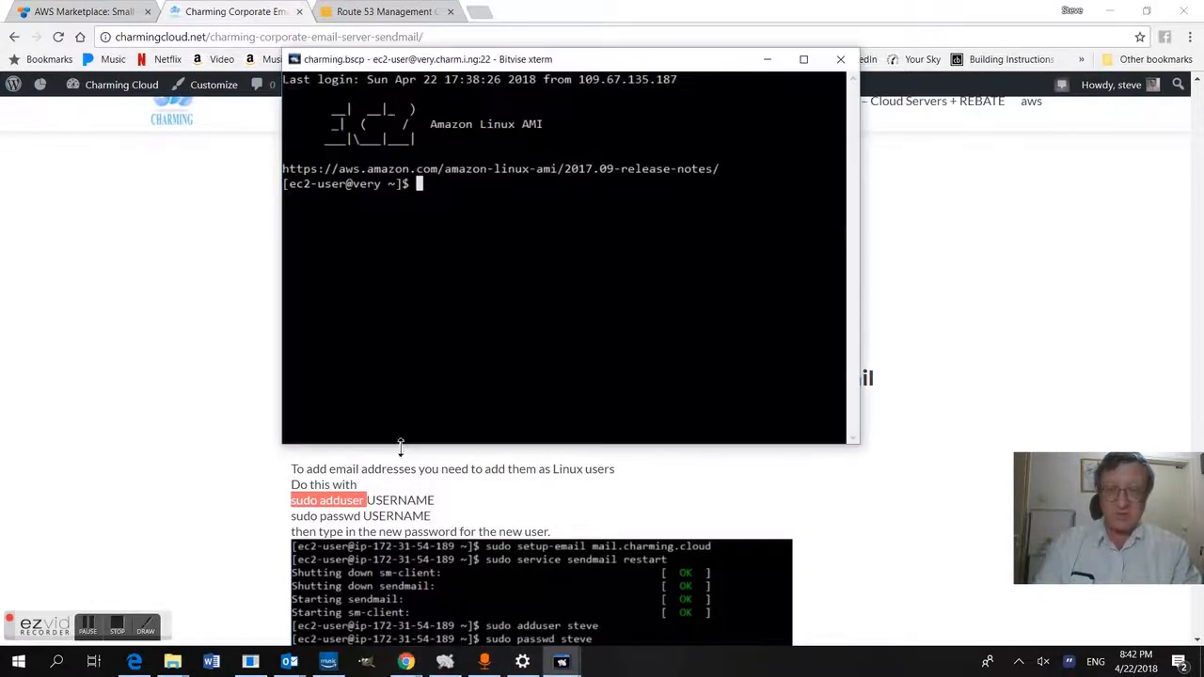
# Create the new mail user on the server with sudo adduser
pyautogui.rightClick(384, 344)
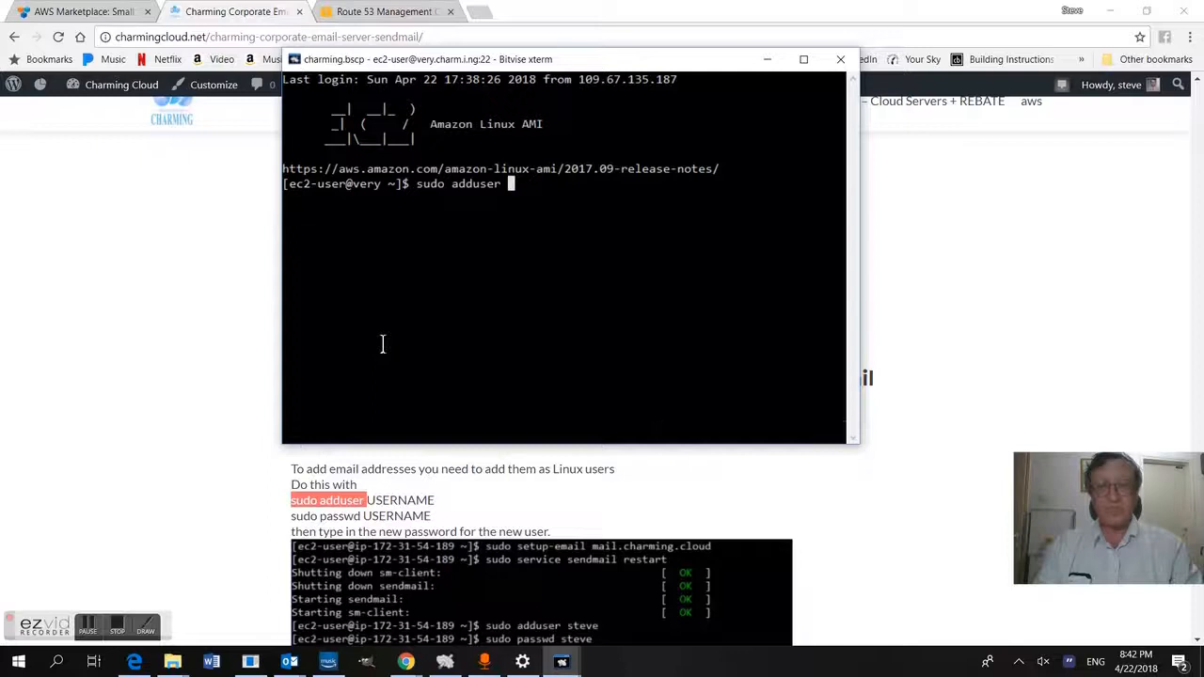
pyautogui.write('steve')
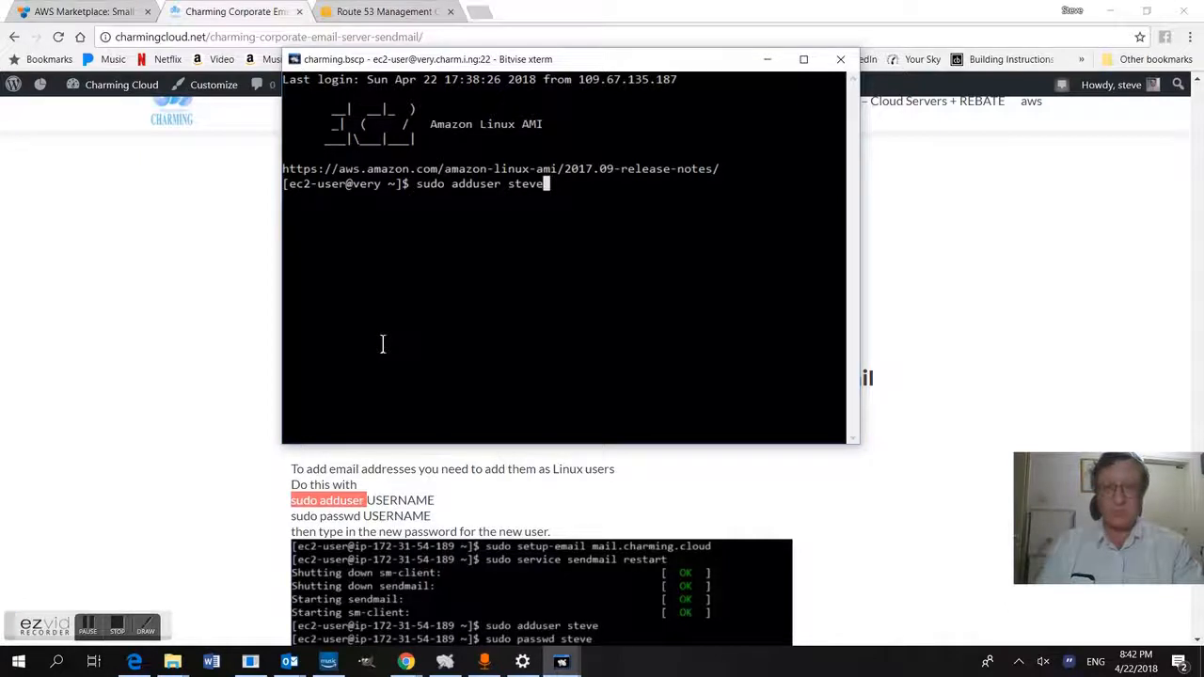
pyautogui.press('Return')
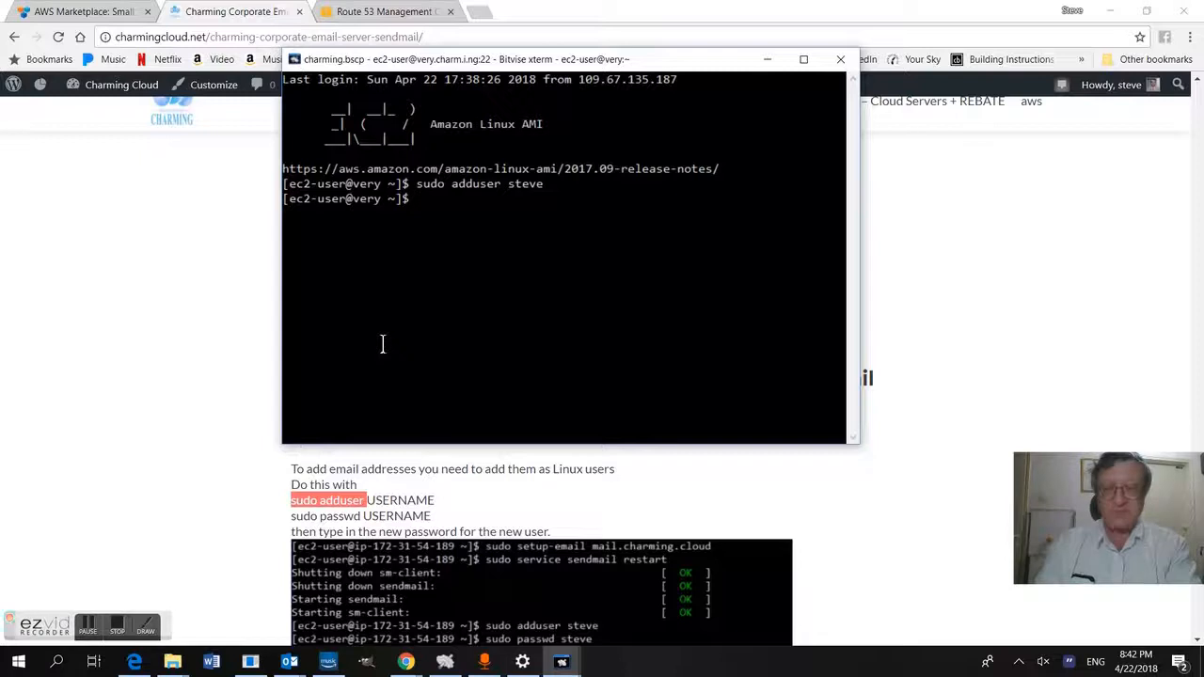
# Try changing the new user's password with passwd
pyautogui.write('st=')
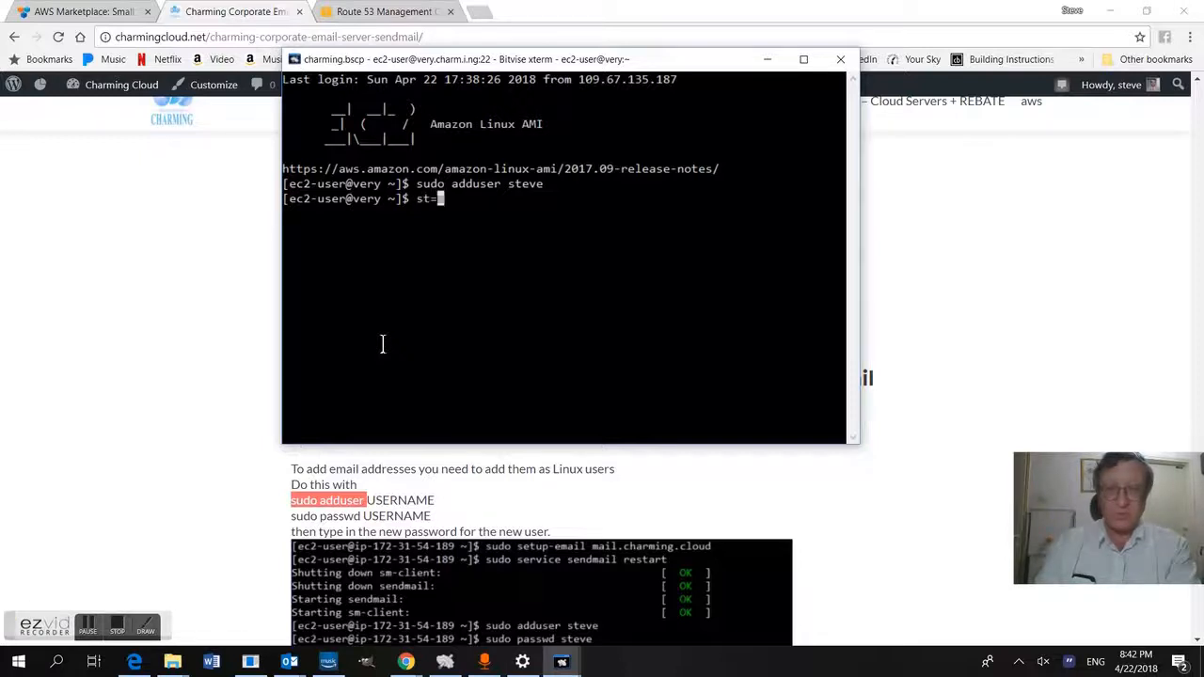
pyautogui.press('BackSpace')
pyautogui.press('BackSpace')
pyautogui.press('BackSpace')
pyautogui.write('po')
pyautogui.press('BackSpace')
pyautogui.press('BackSpace')
pyautogui.write('PA')
pyautogui.press('BackSpace')
pyautogui.write('assw')
pyautogui.press('BackSpace')
pyautogui.press('BackSpace')
pyautogui.press('BackSpace')
pyautogui.press('BackSpace')
pyautogui.press('BackSpace')
pyautogui.write('pass')
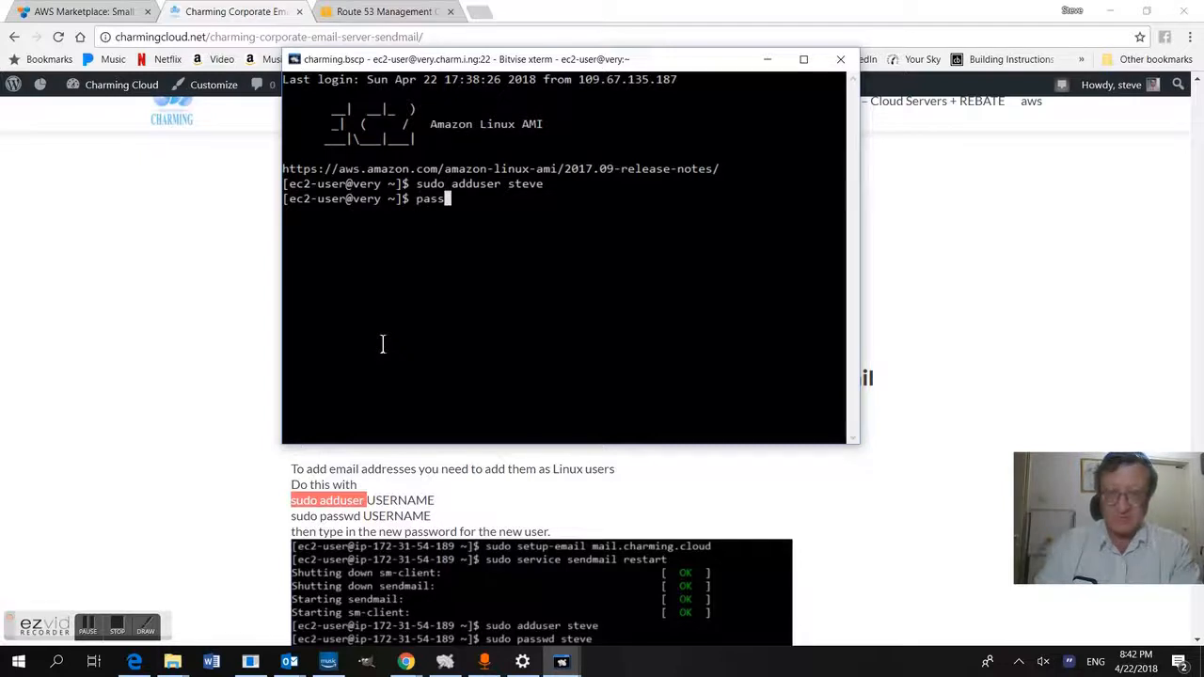
pyautogui.write('wd')
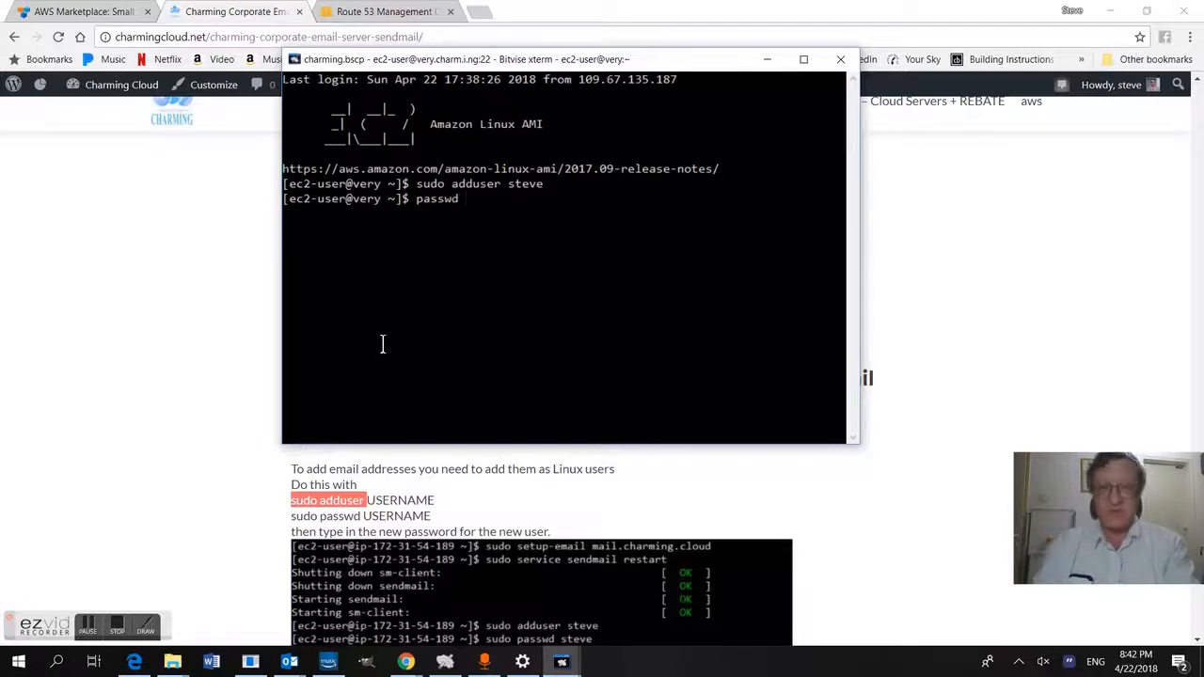
pyautogui.write(' steve')
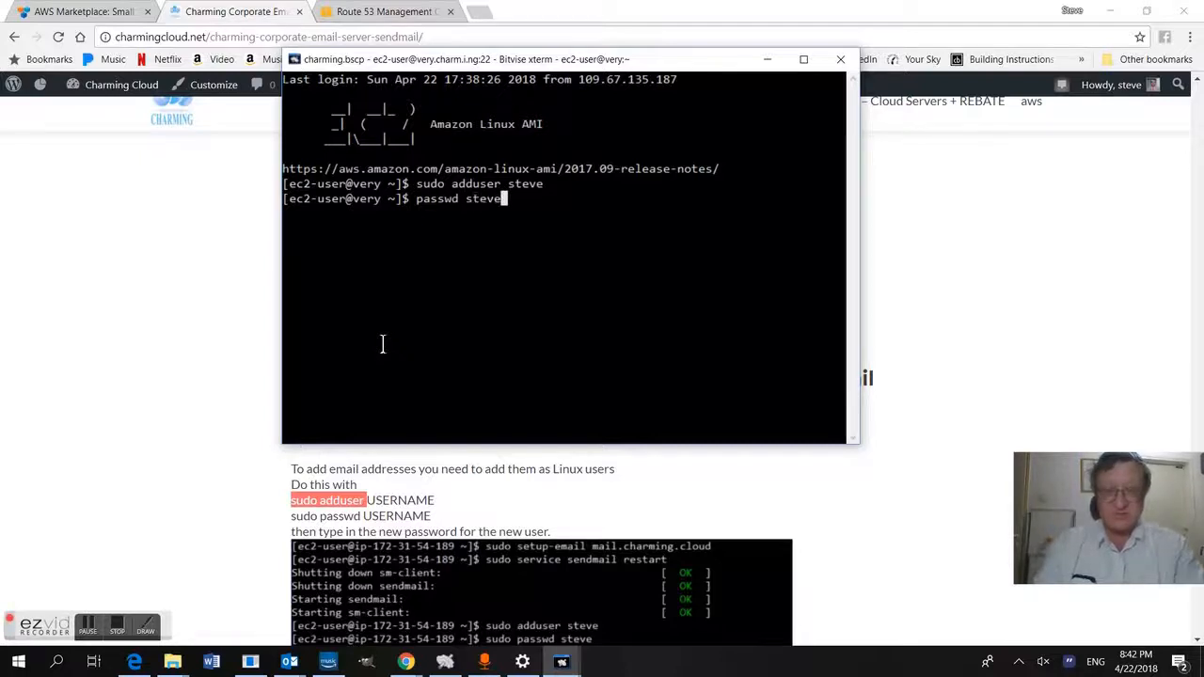
pyautogui.press('Return')
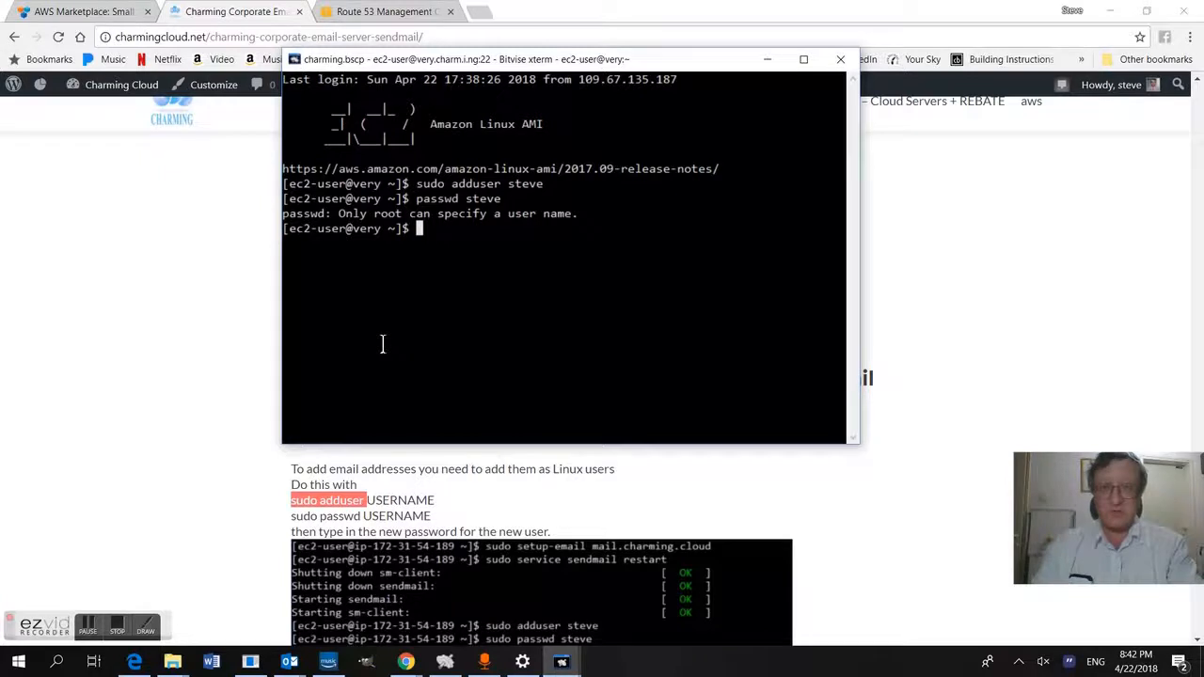
# Rerun the password change with sudo and enter the new password twice
pyautogui.press('Up')
pyautogui.press('Left')
pyautogui.press('Left')
pyautogui.press('Home')
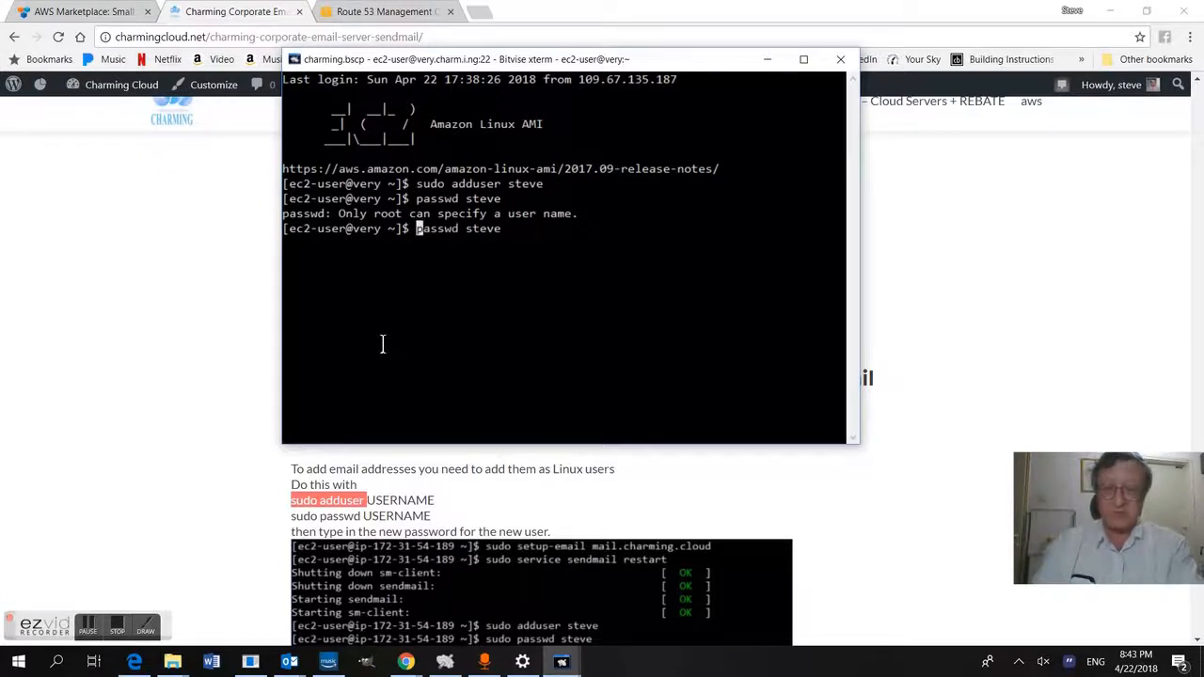
pyautogui.write('sudo')
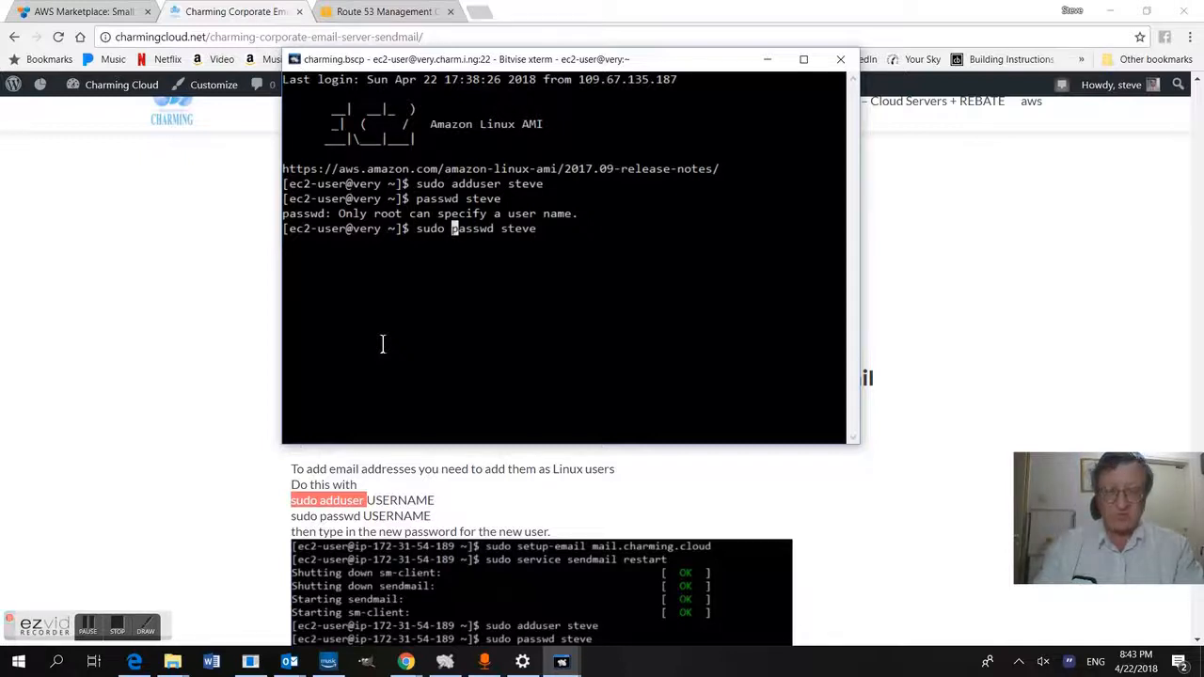
pyautogui.press('Return')
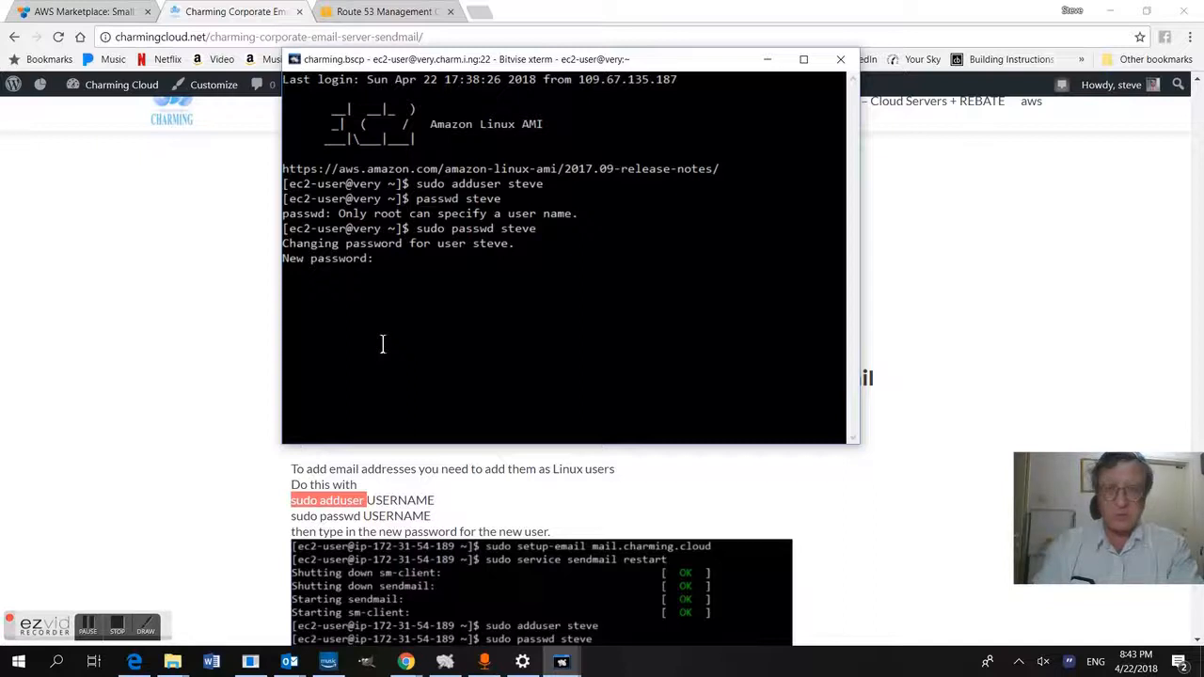
pyautogui.press('Return')
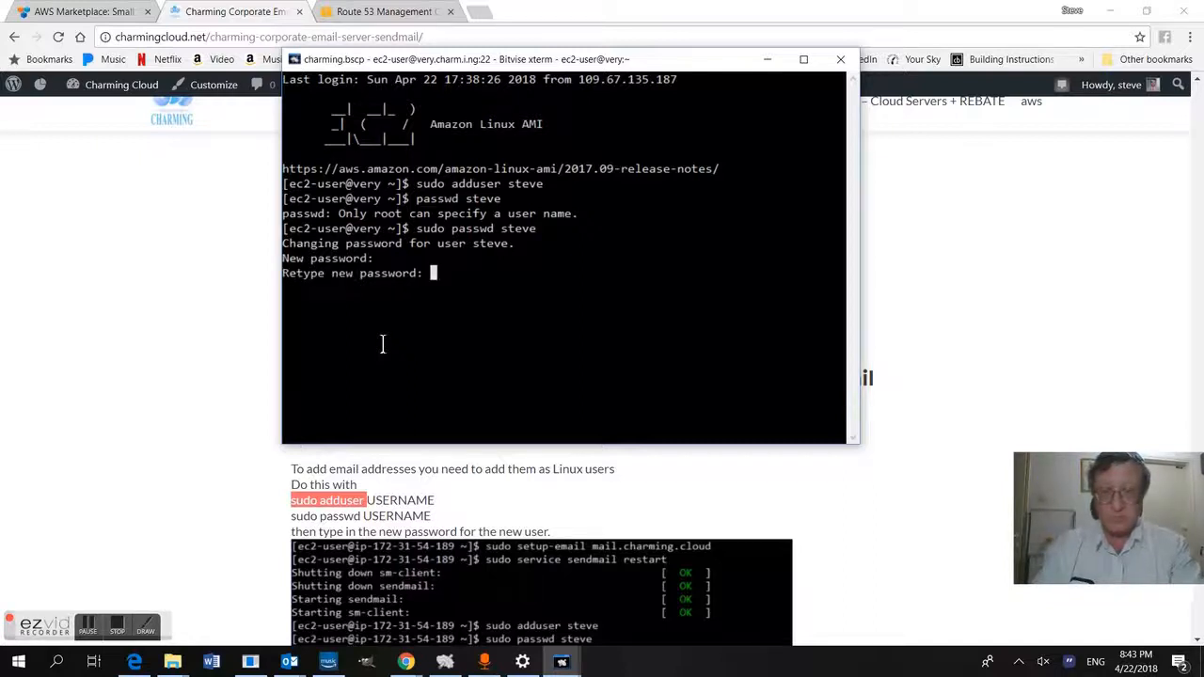
pyautogui.press('Return')
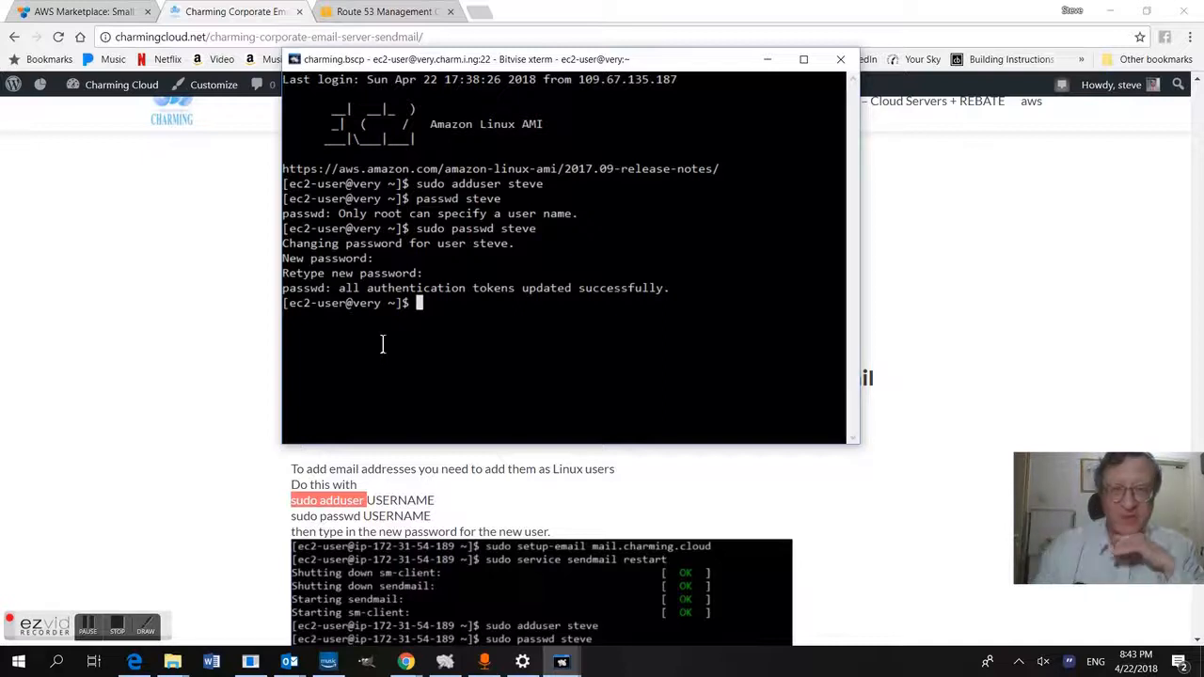
pyautogui.click(193, 424)
# Read through the tutorial's Add email accounts section, then return to the xterm
pyautogui.scroll(-2, 188, 384)
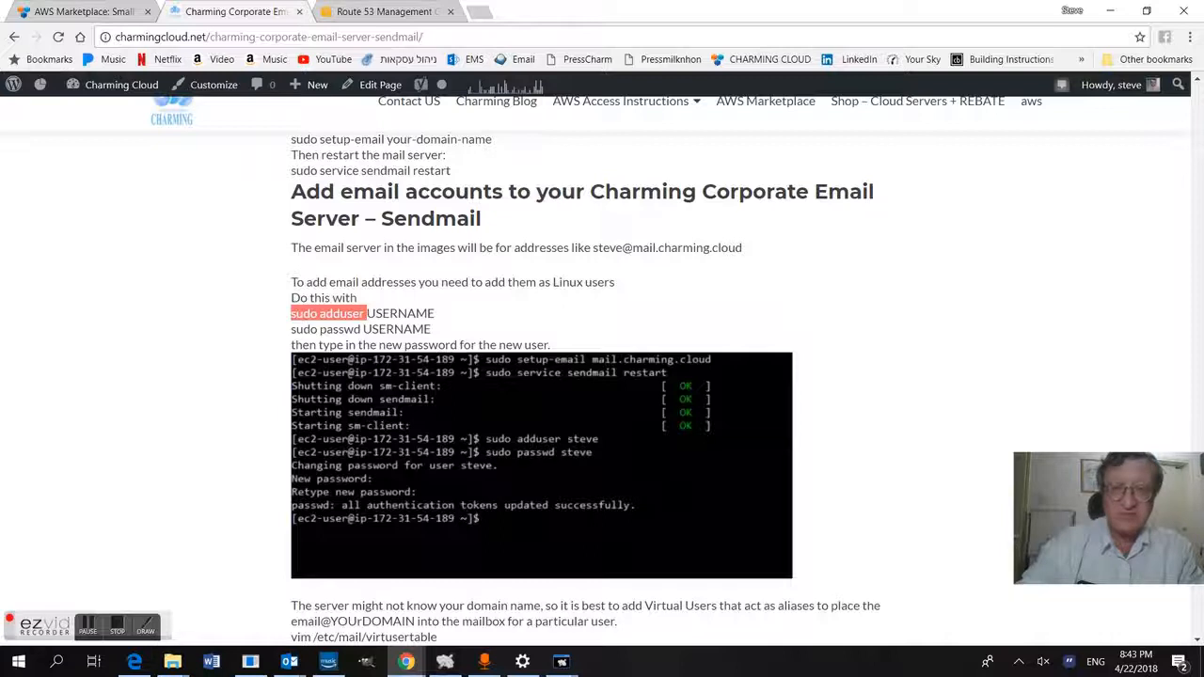
pyautogui.click(200, 411)
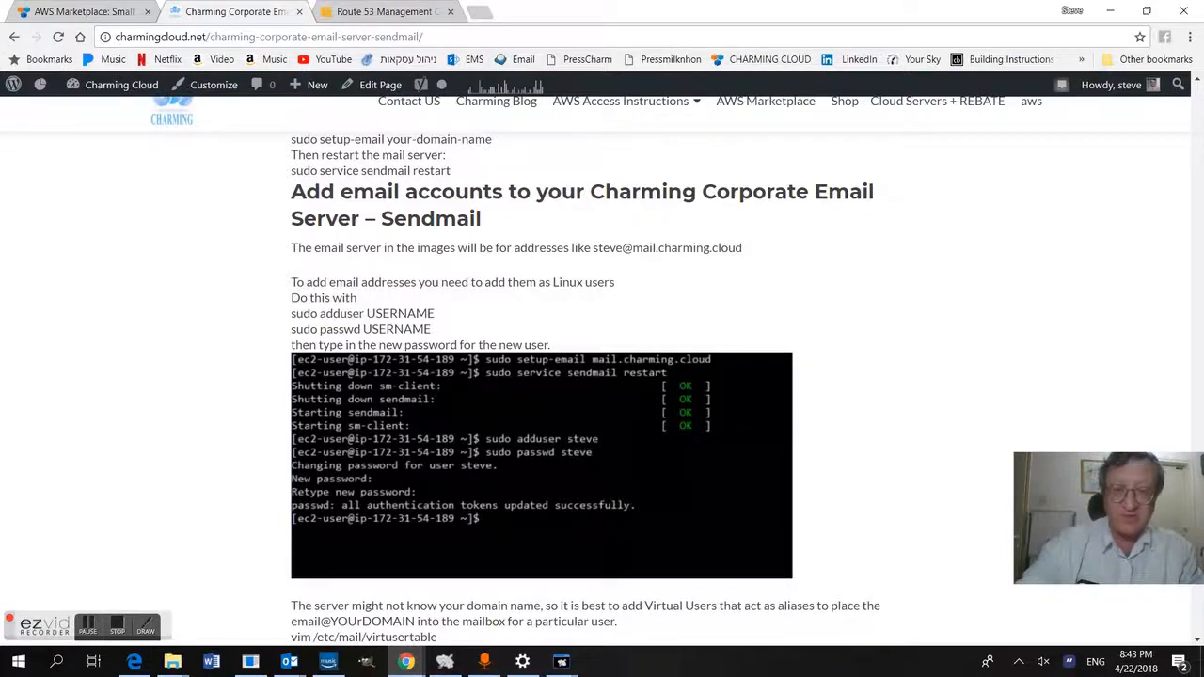
pyautogui.scroll(-1, 199, 411)
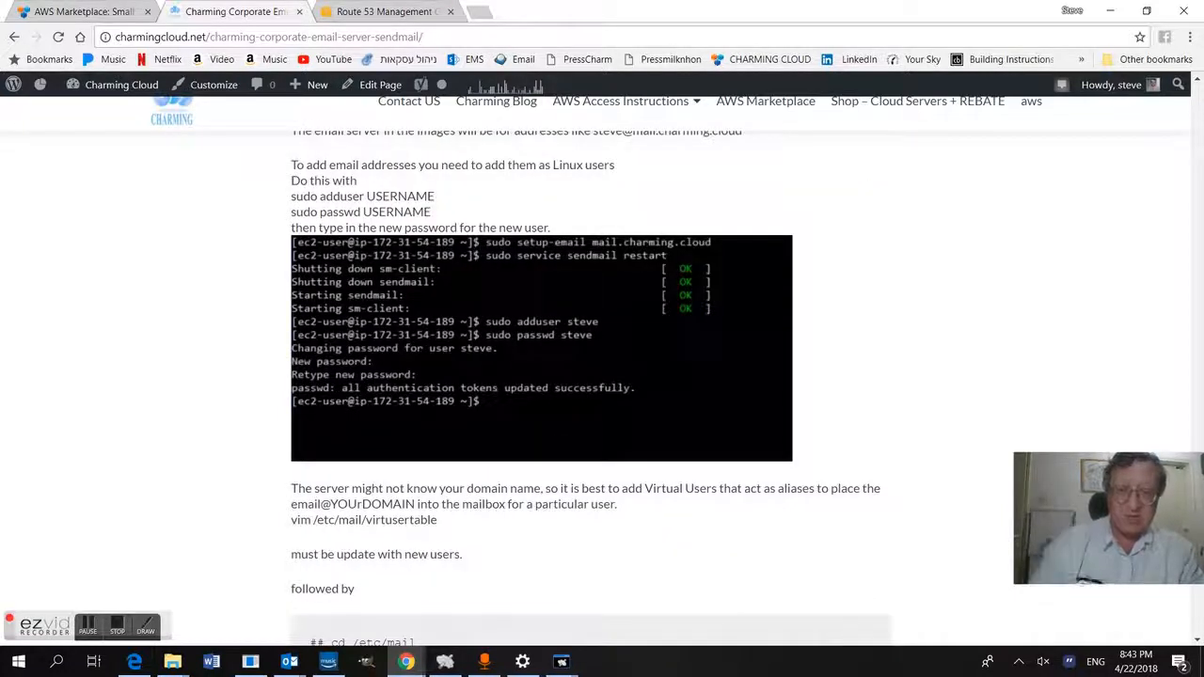
pyautogui.scroll(2, 177, 365)
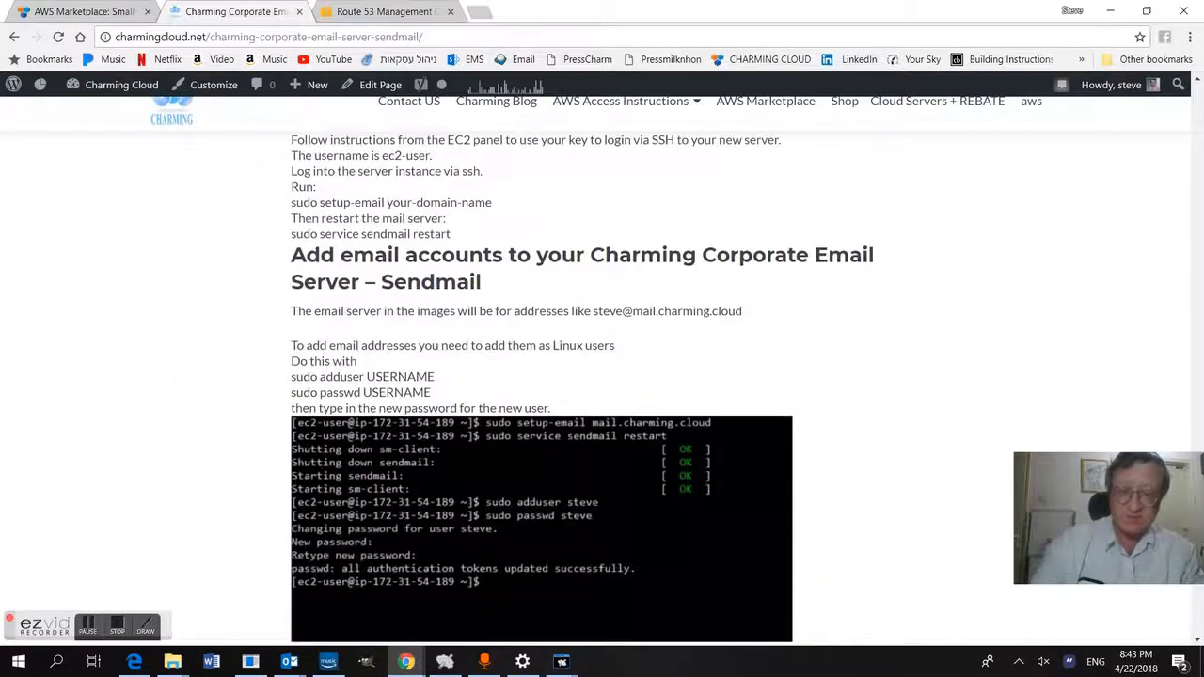
pyautogui.hotkey('alt', 'Tab')
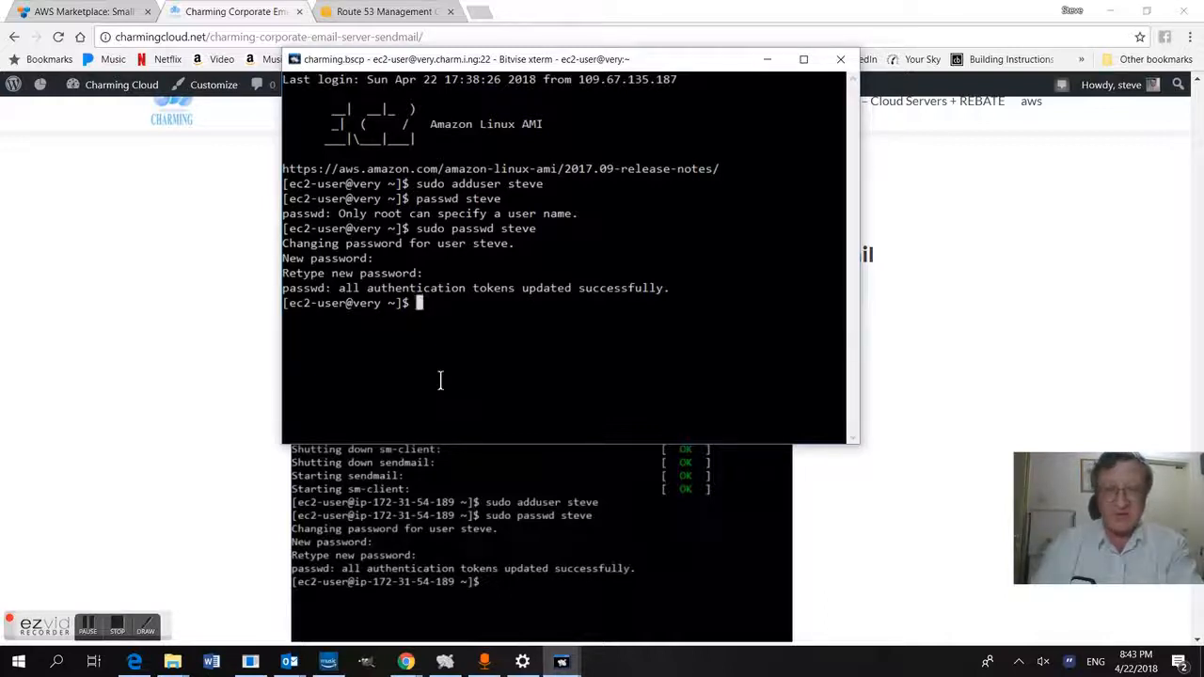
# Send a 'test 4 youtube vid' email to the new user's address with sendmail
pyautogui.write('ste')
pyautogui.press('BackSpace')
pyautogui.press('BackSpace')
pyautogui.press('BackSpace')
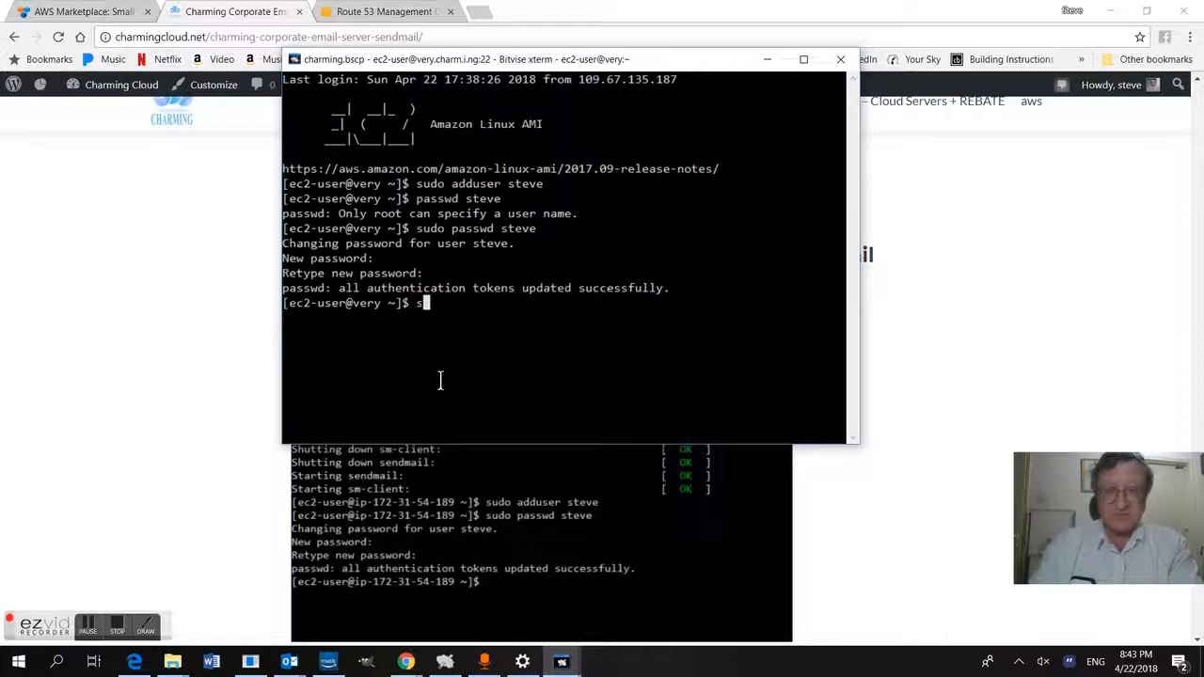
pyautogui.write('send')
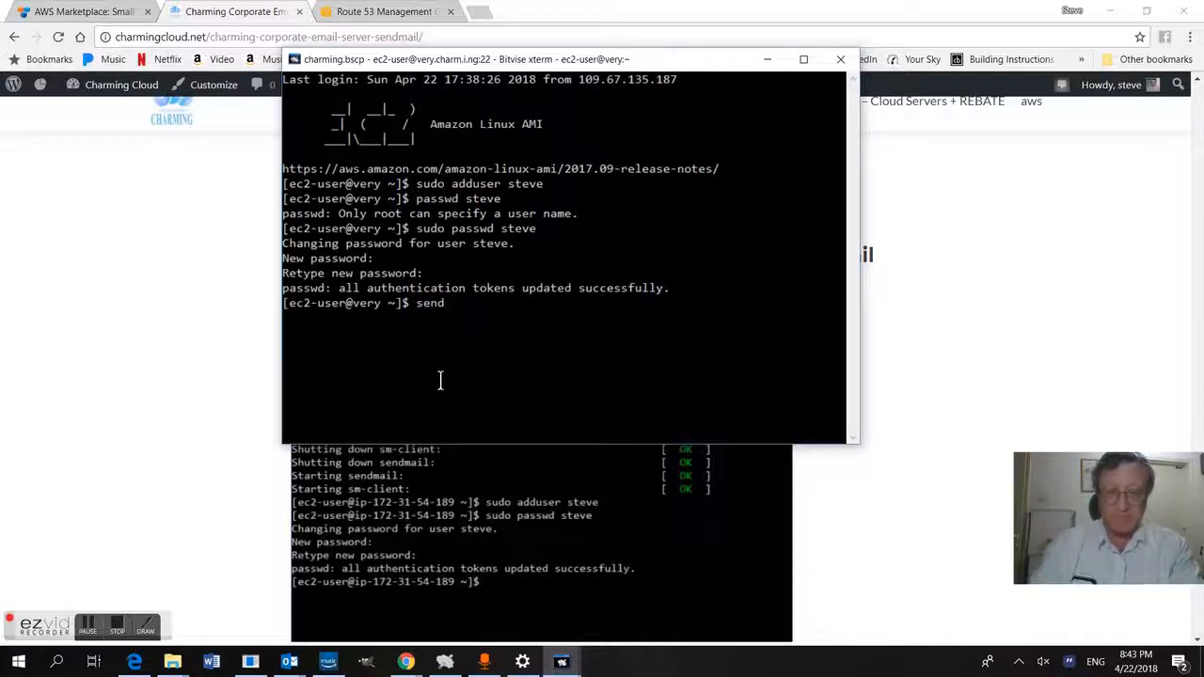
pyautogui.write('mail')
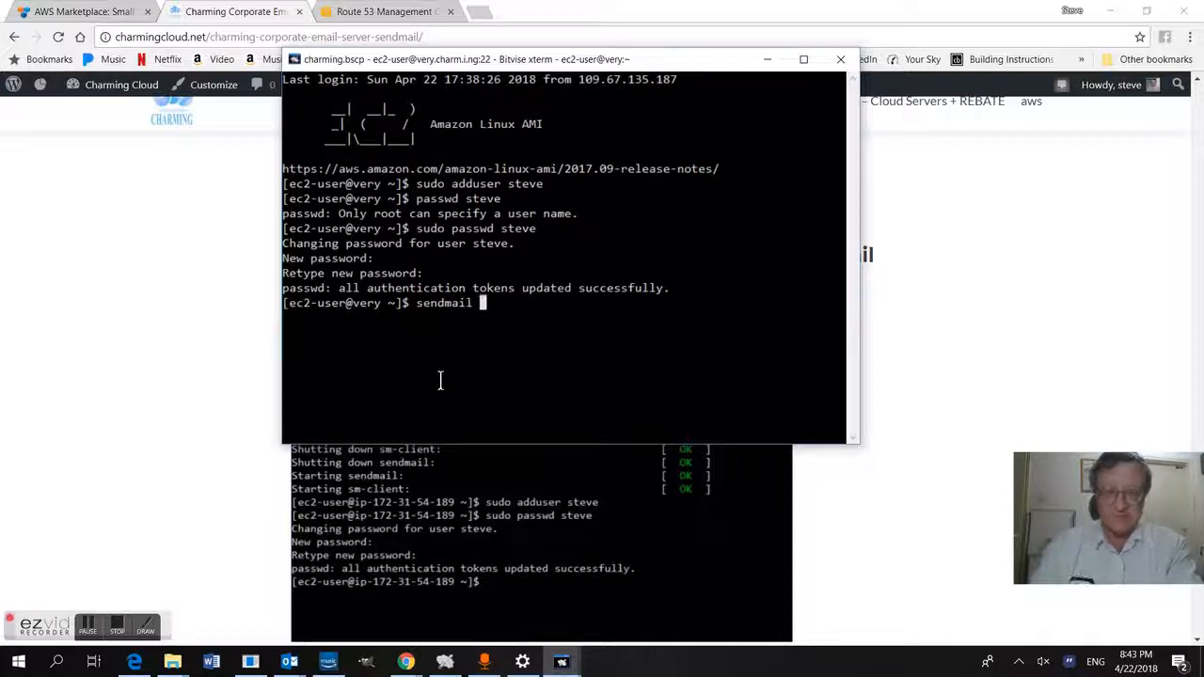
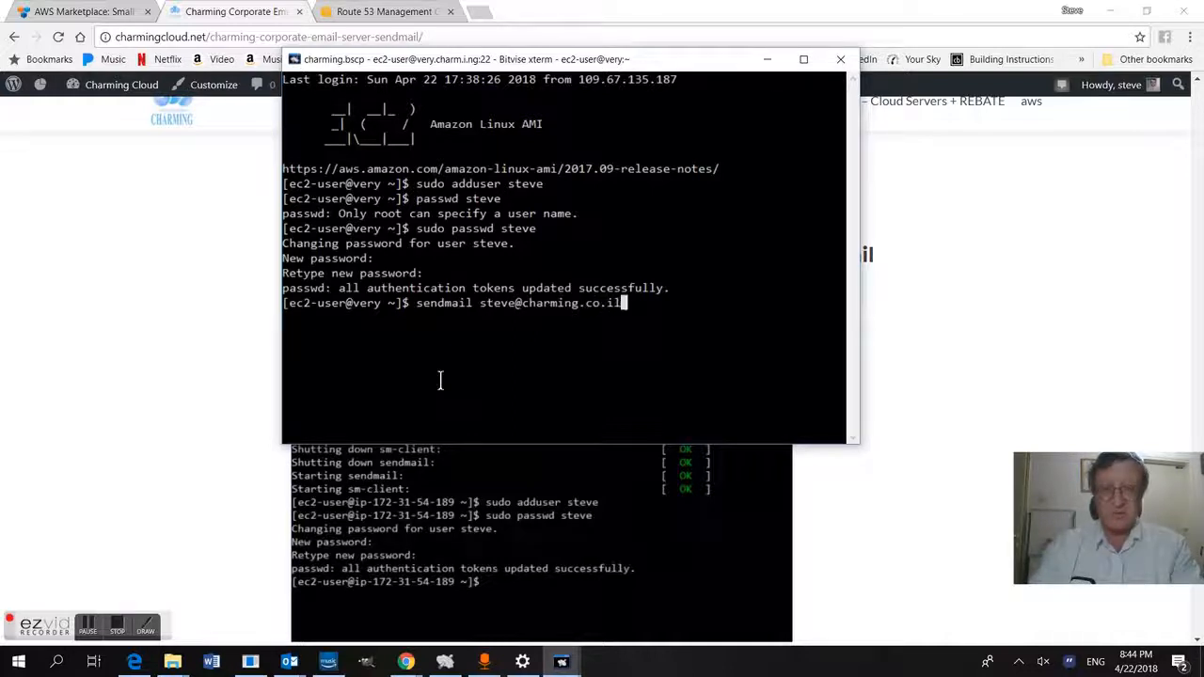
pyautogui.press('Return')
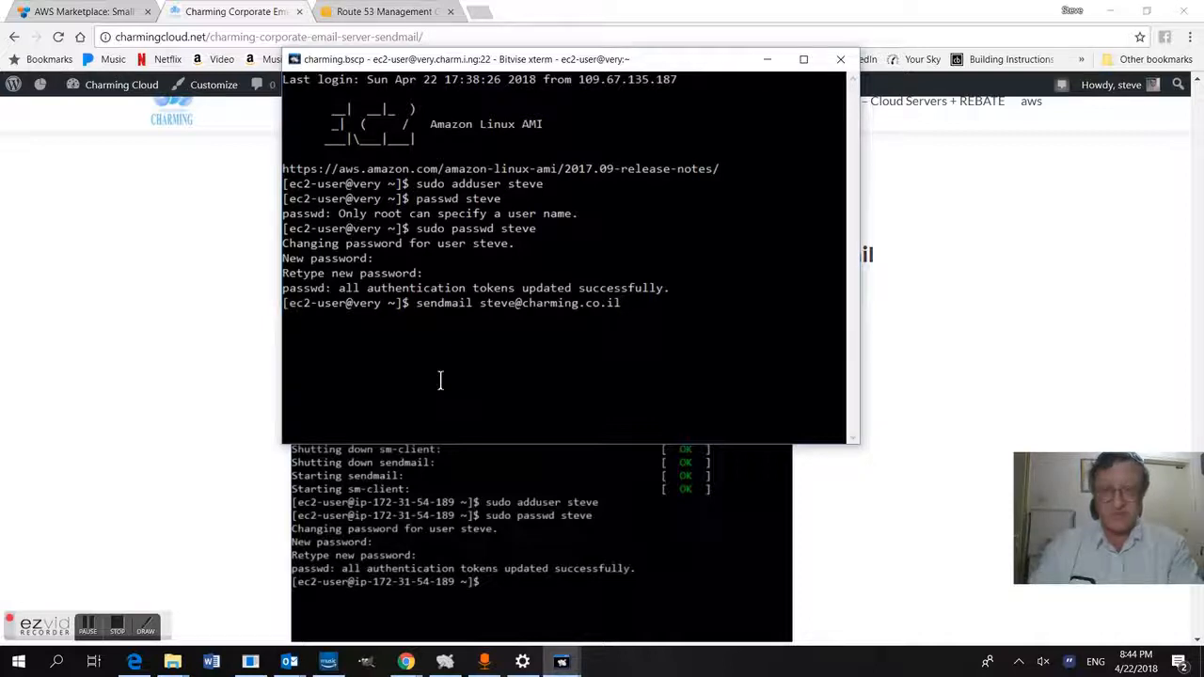
pyautogui.write('test ')
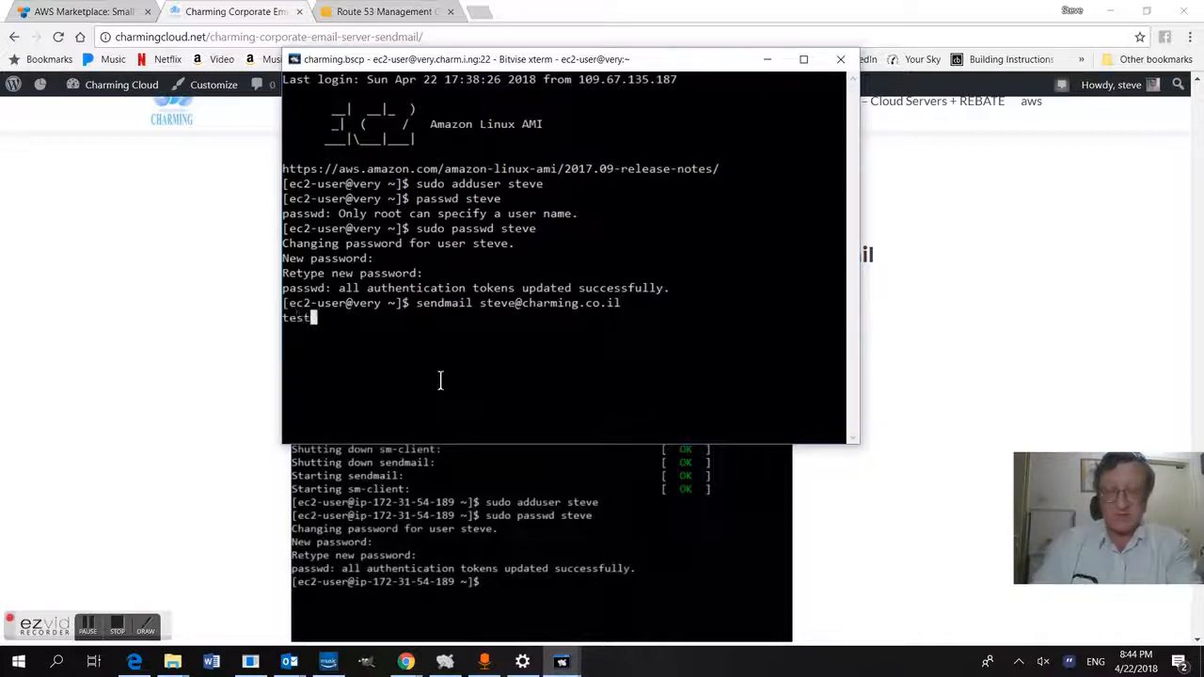
pyautogui.write('4 y')
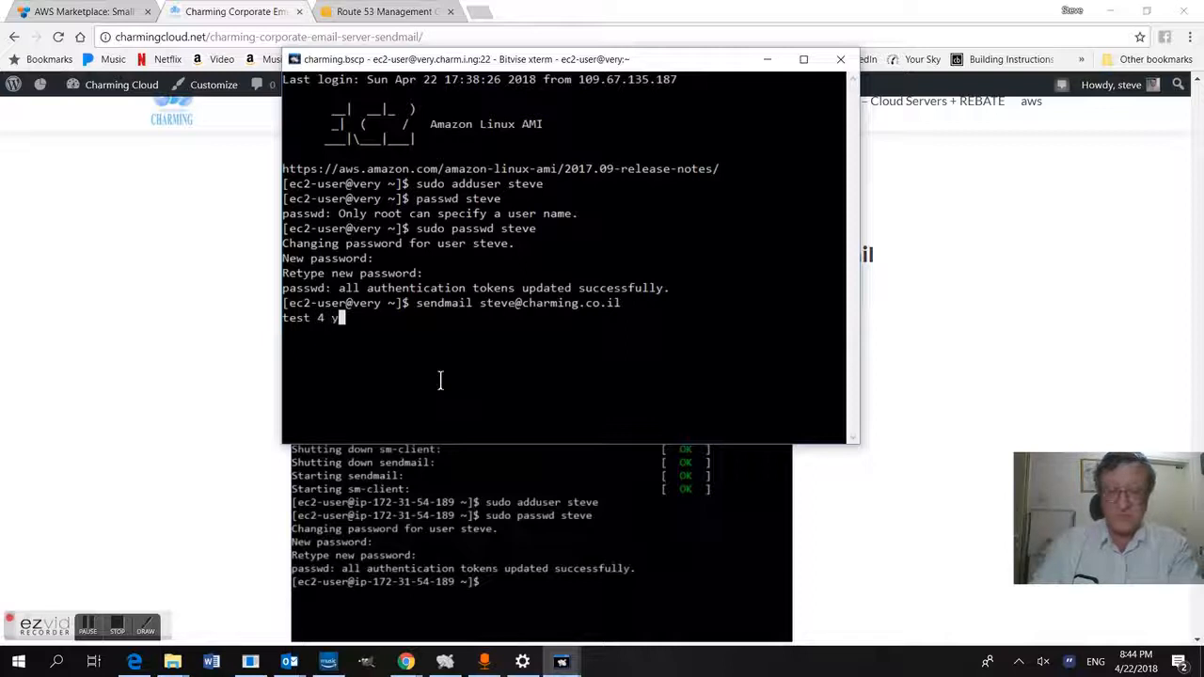
pyautogui.write('outube')
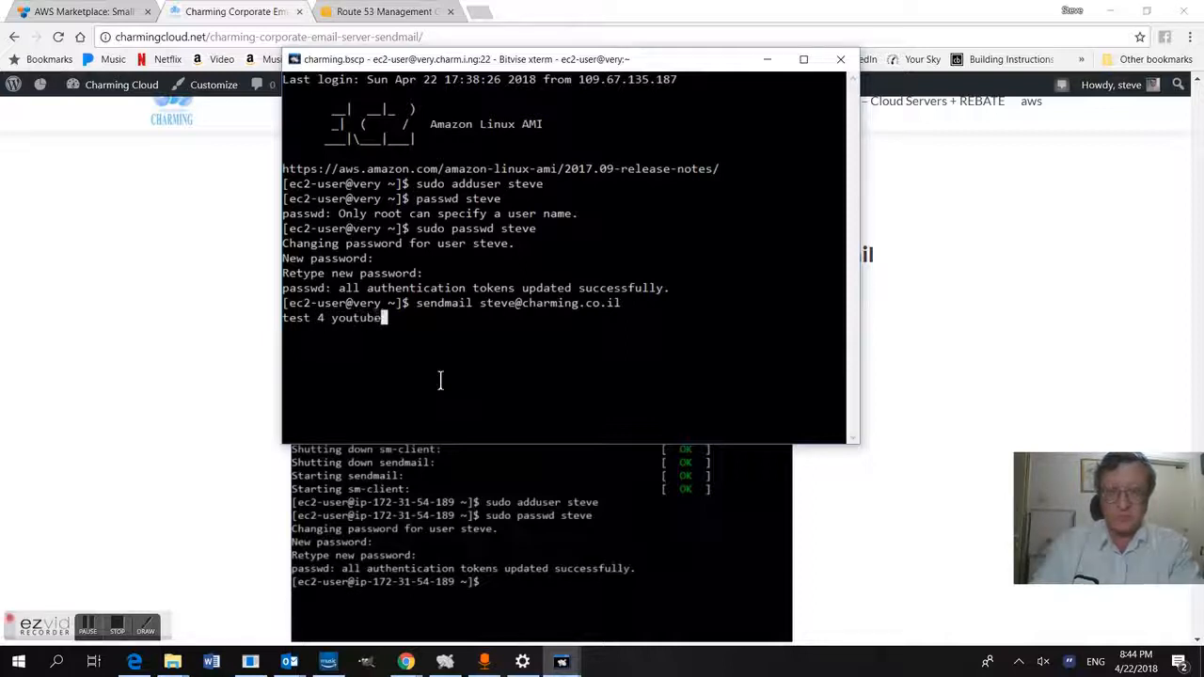
pyautogui.write(' vid')
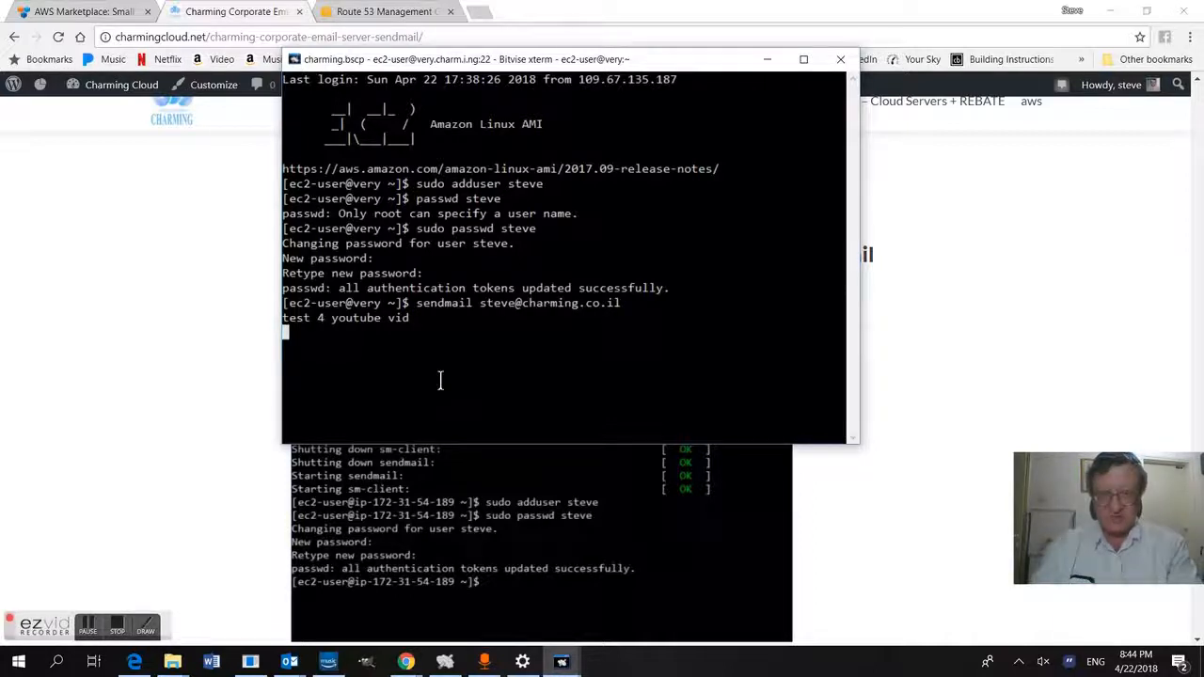
pyautogui.write('.')
pyautogui.press('Return')
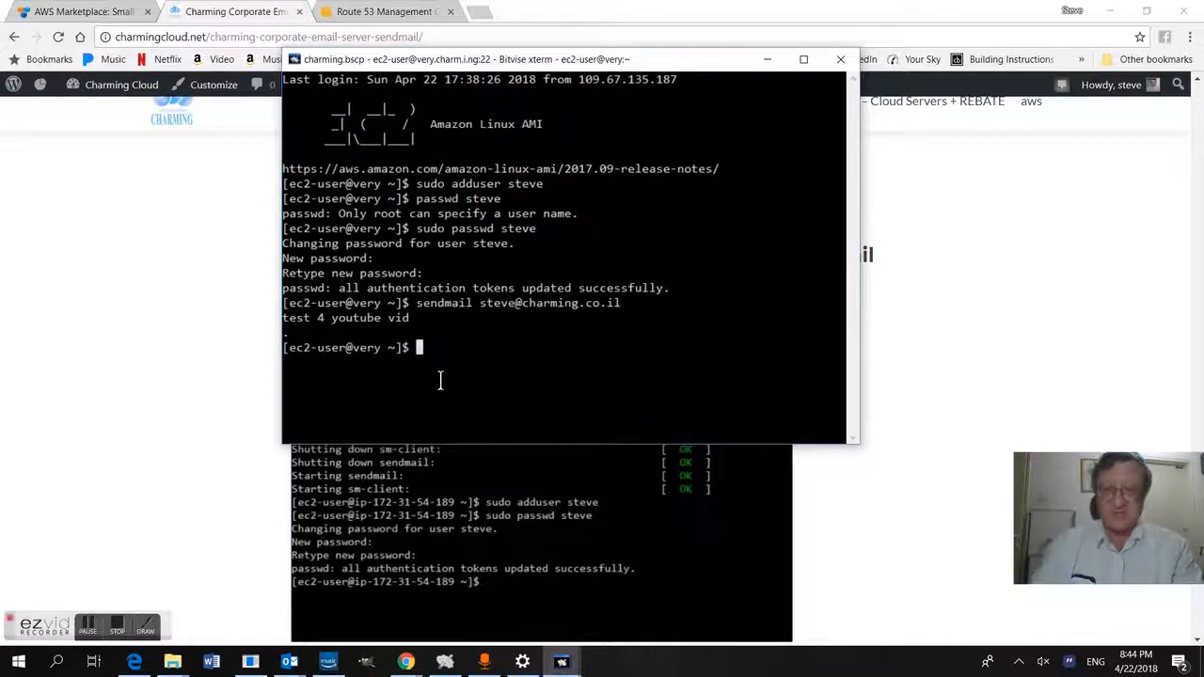
# Check the mail queue with mailq and sudo mailq, confirming /var/spool/mqueue is empty
pyautogui.write('mailq')
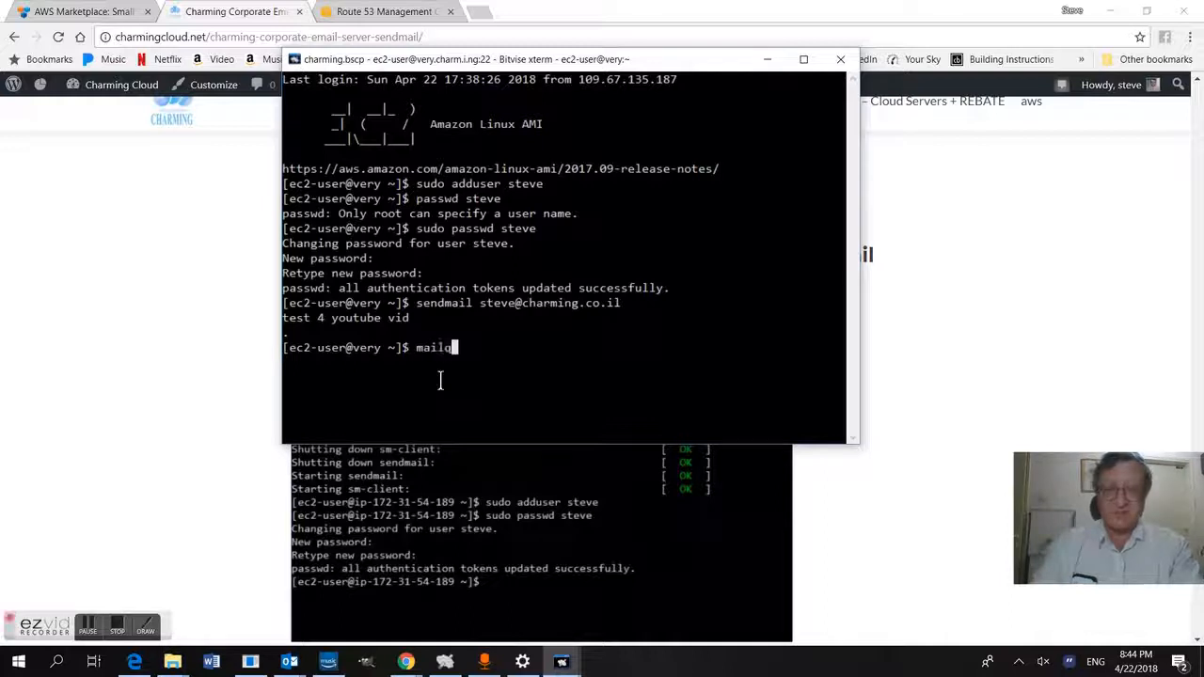
pyautogui.press('Return')
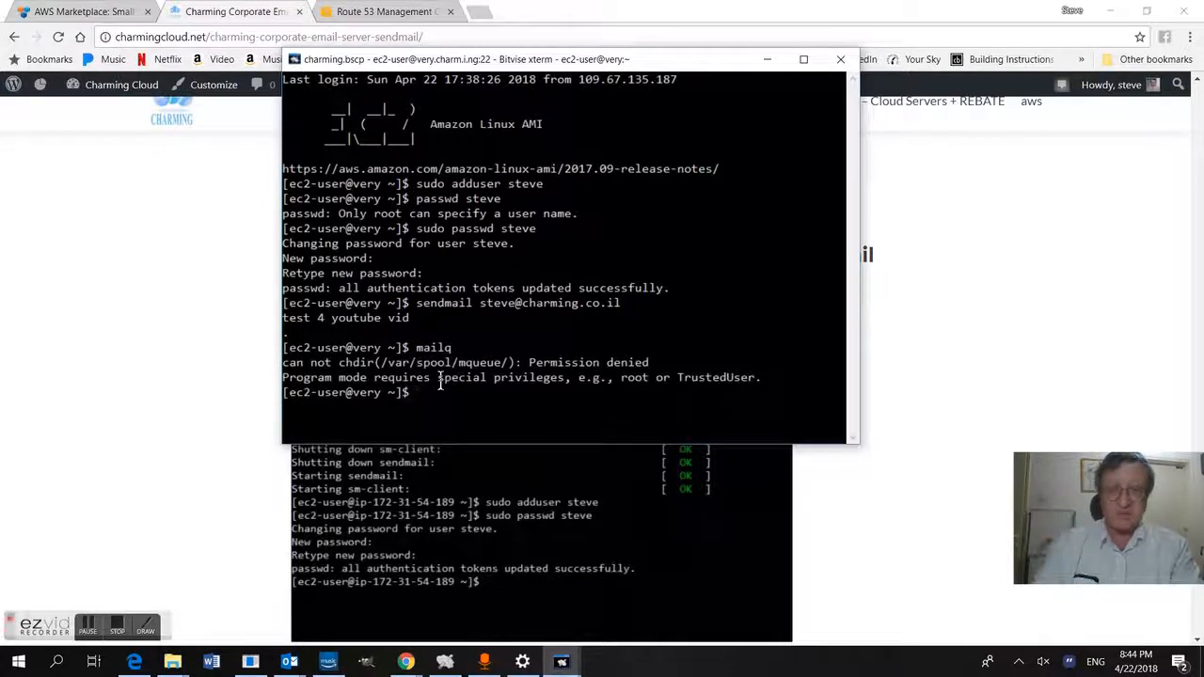
pyautogui.write('sudo ')
pyautogui.write('maild=')
pyautogui.press('BackSpace')
pyautogui.press('BackSpace')
pyautogui.write('q')
pyautogui.press('Return')
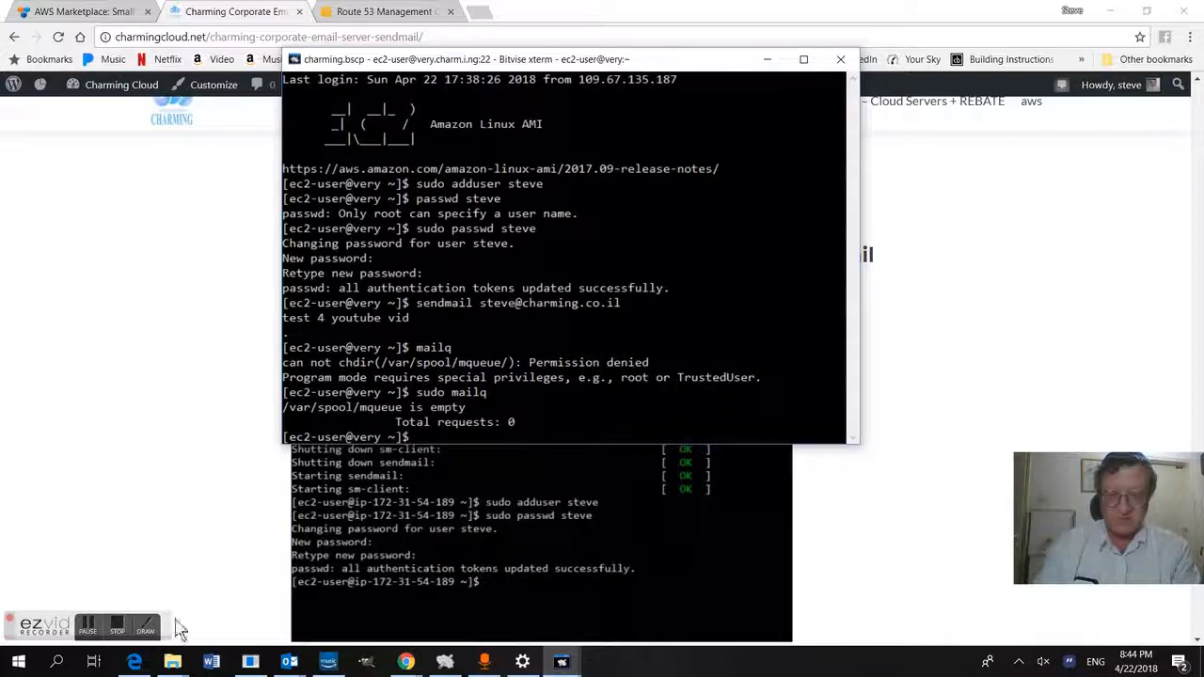
pyautogui.moveTo(295, 665)
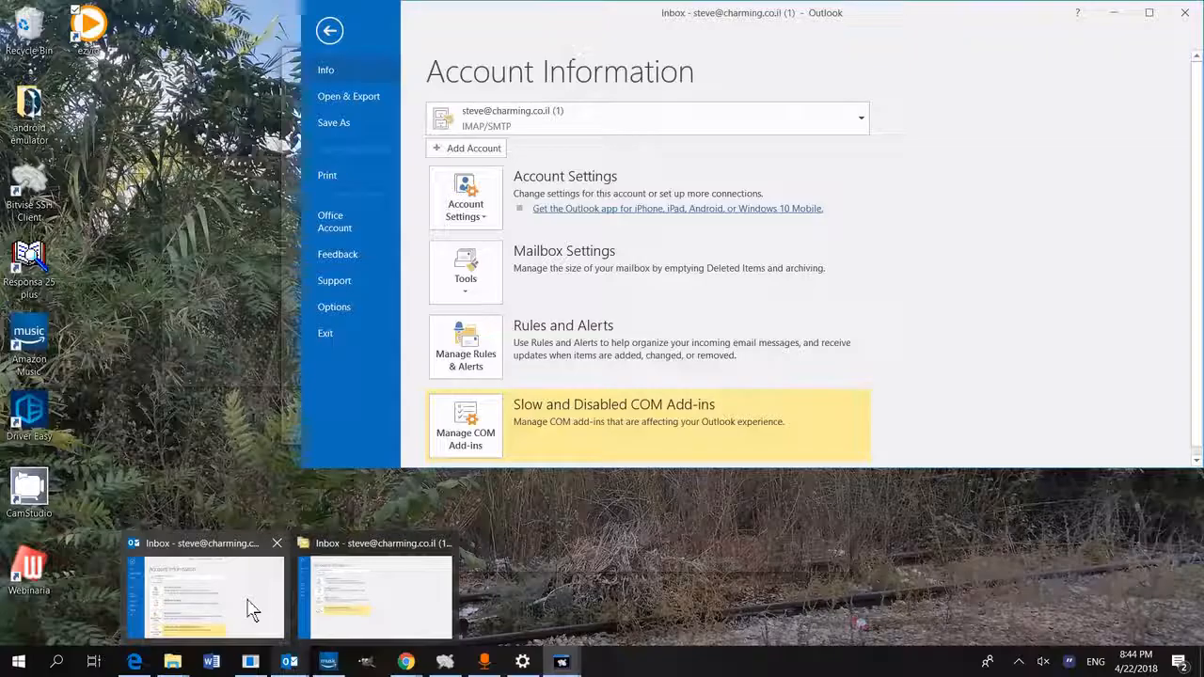
# In the maximized Outlook inbox, reply 'I got it' to the 'test 4 youtube vid' message
pyautogui.click(252, 610)
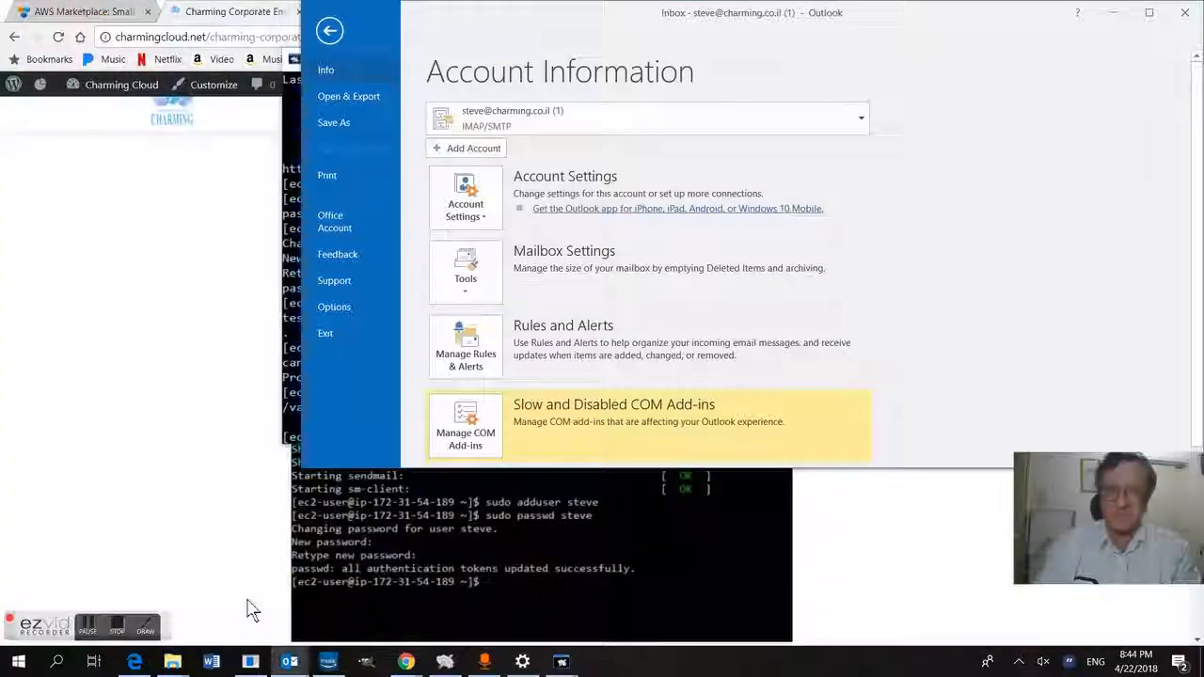
pyautogui.click(1147, 13)
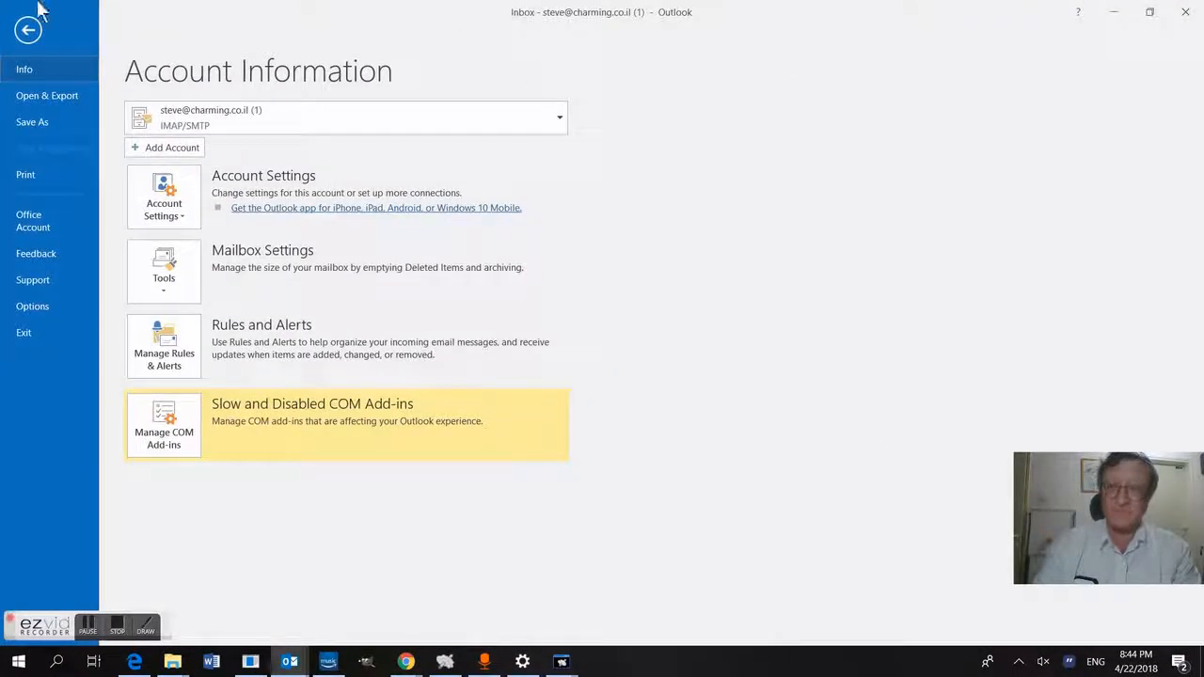
pyautogui.click(28, 30)
pyautogui.click(240, 211)
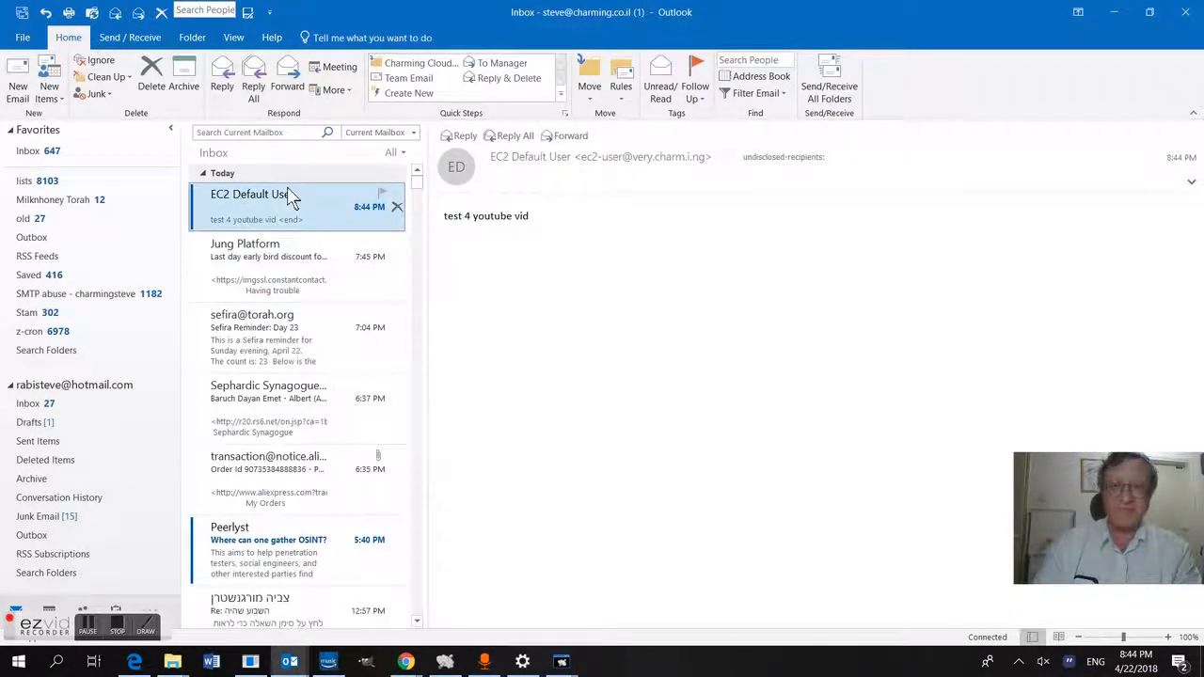
pyautogui.click(461, 136)
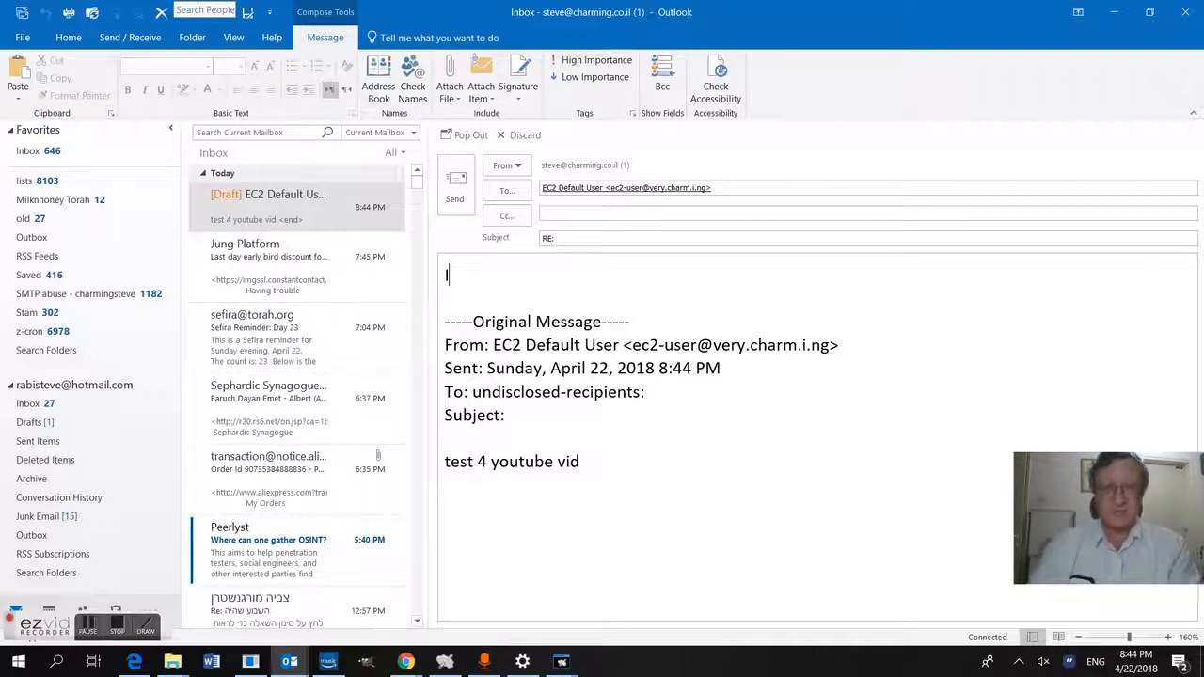
pyautogui.write('I got it')
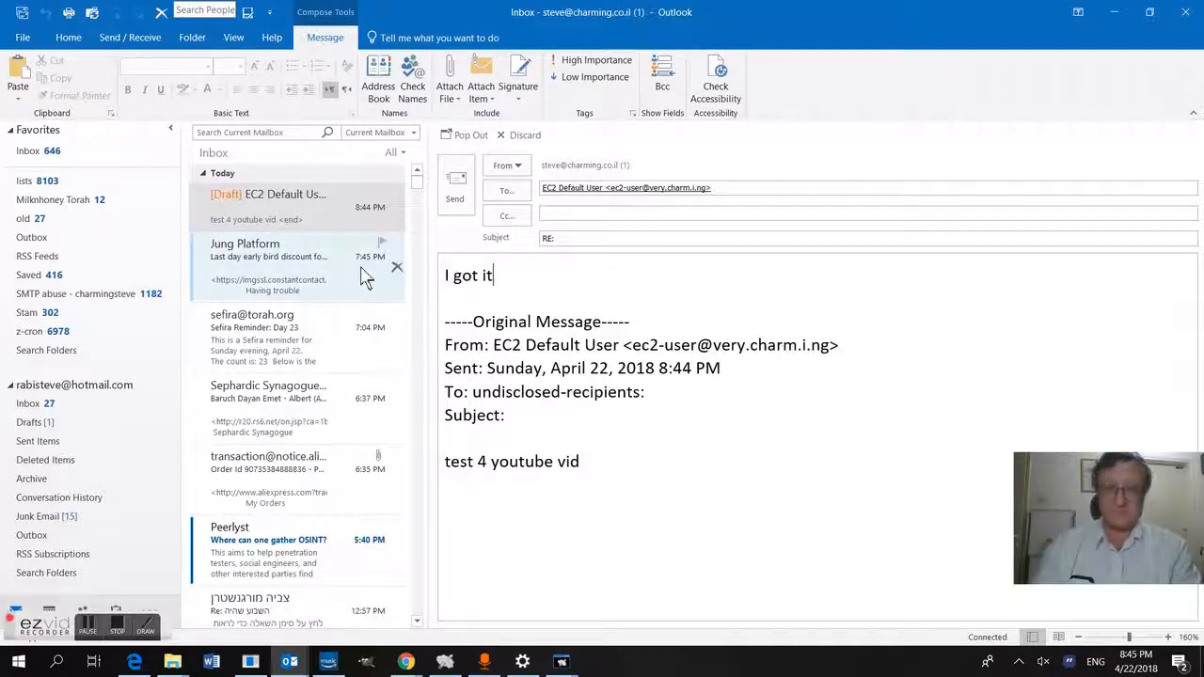
pyautogui.click(454, 196)
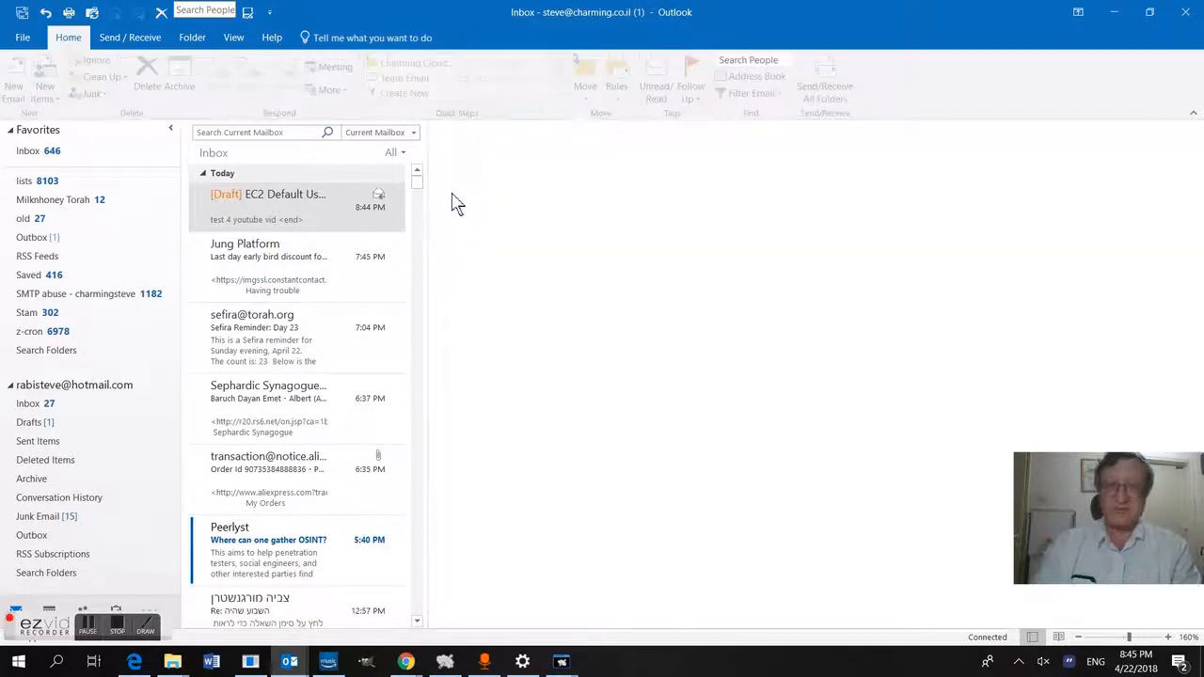
# Add the server user's very.charm.i.ng address via File > Add Account, choosing manual setup
pyautogui.click(23, 39)
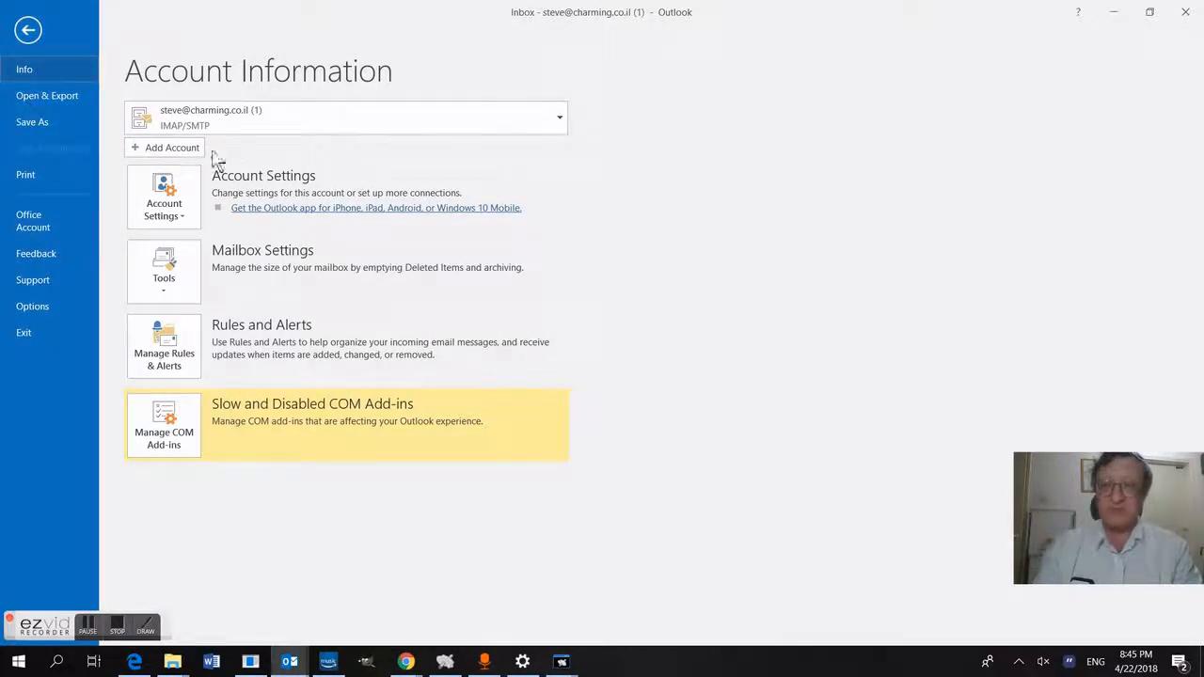
pyautogui.click(175, 150)
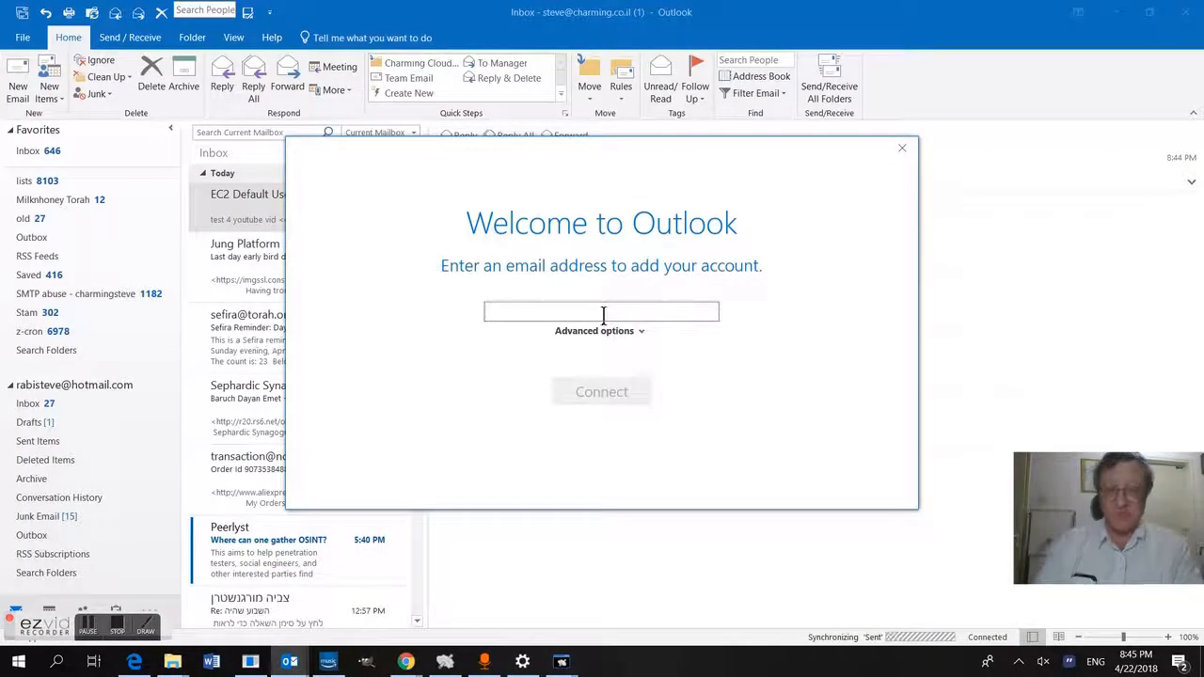
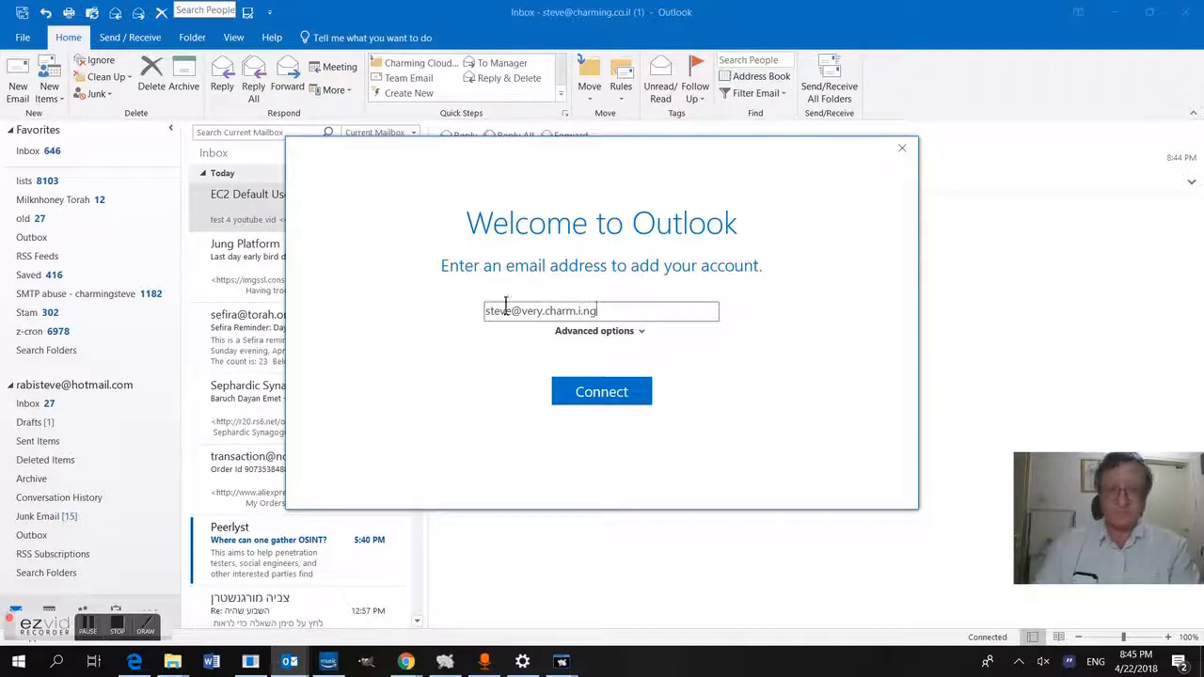
pyautogui.click(609, 390)
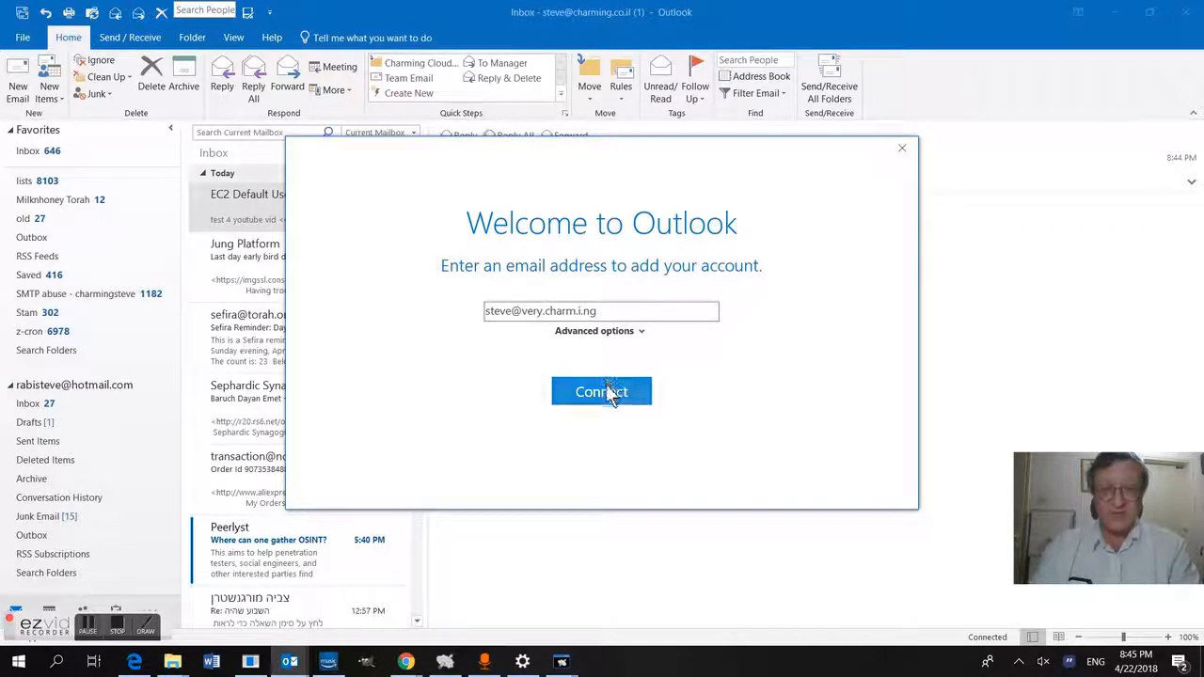
pyautogui.click(619, 333)
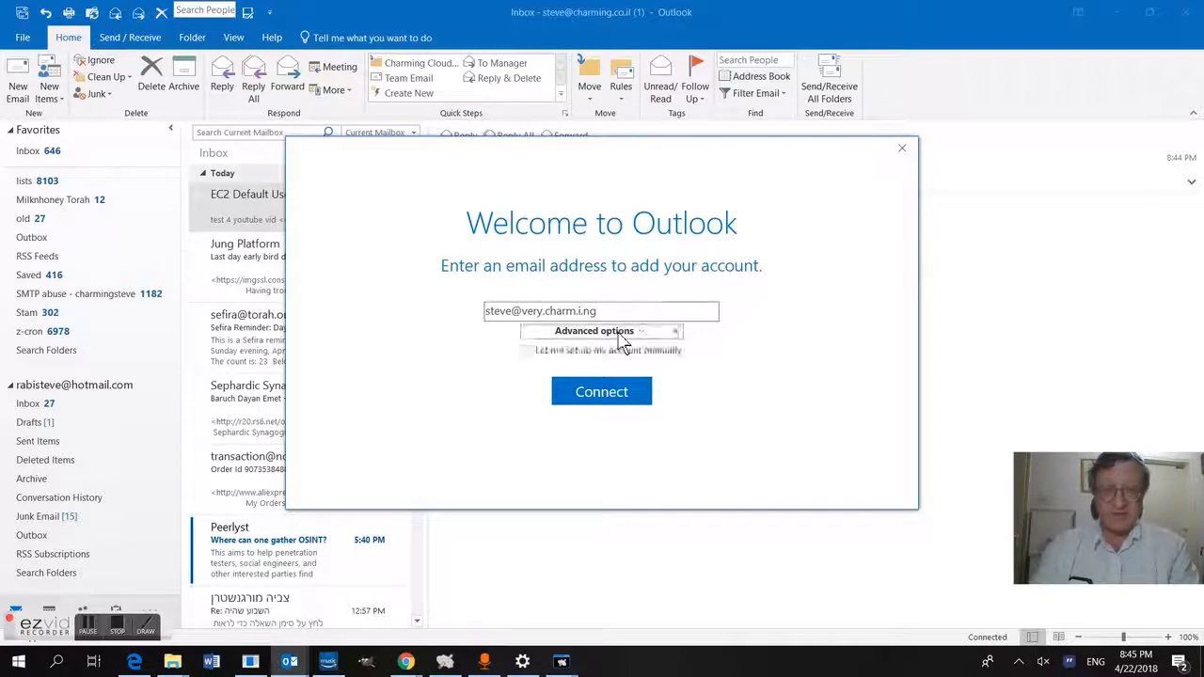
pyautogui.click(528, 351)
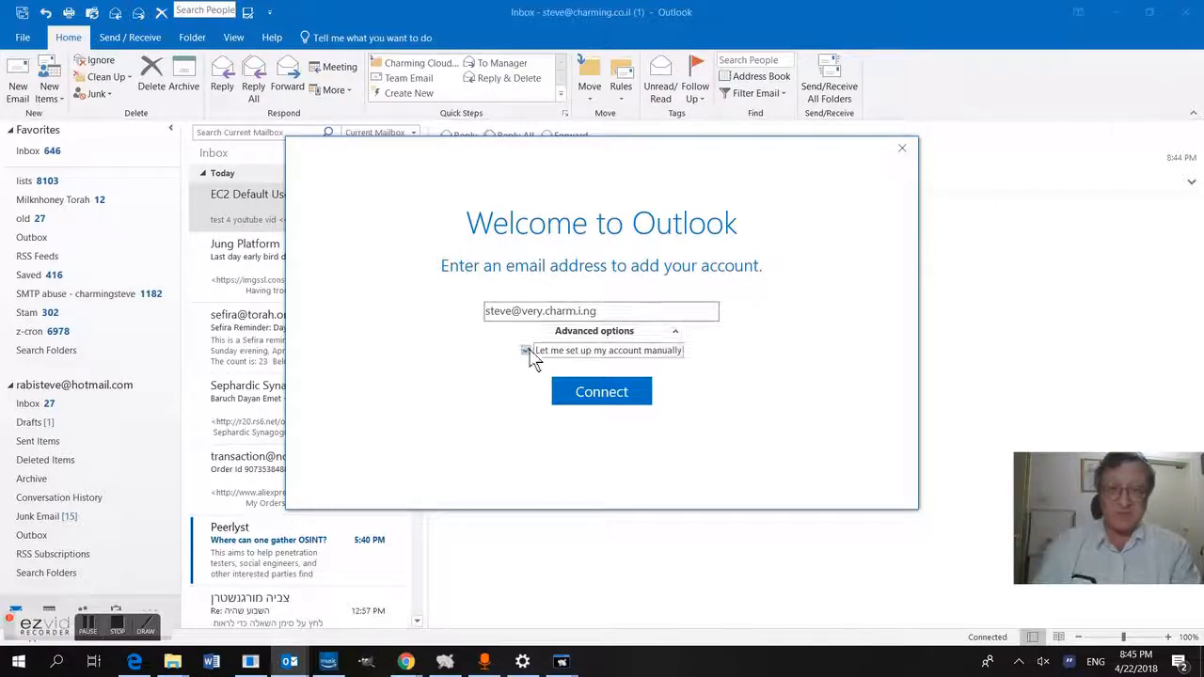
pyautogui.click(583, 389)
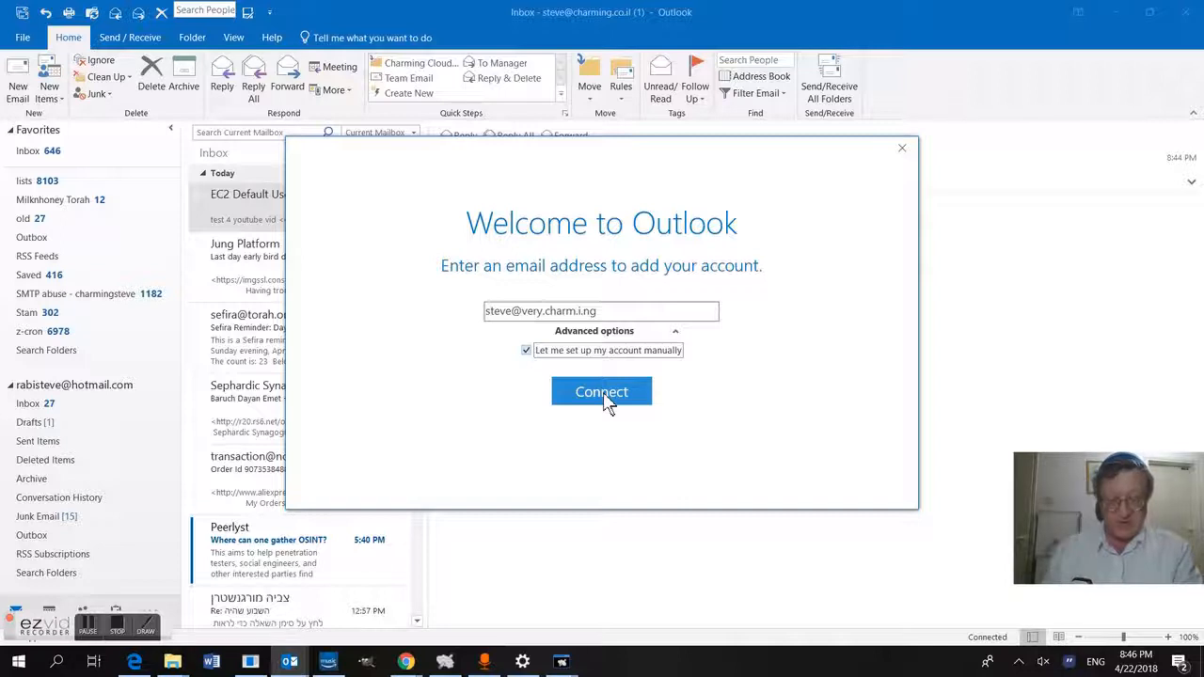
pyautogui.click(607, 397)
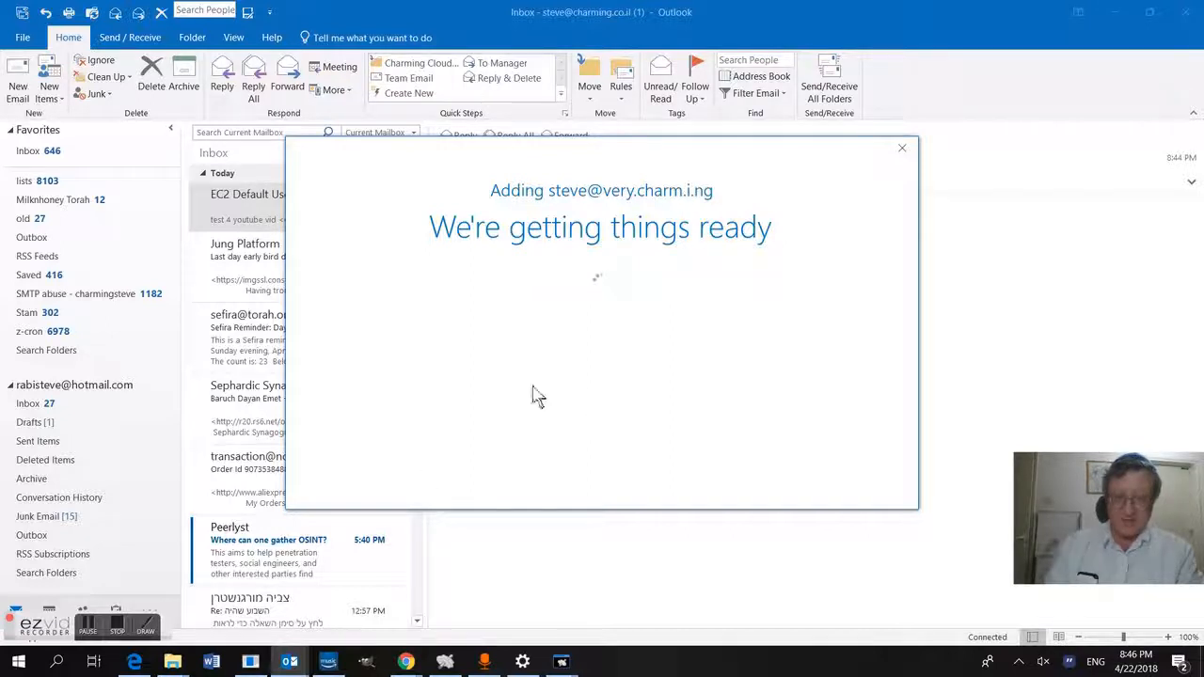
# Scroll through the Charming Cloud setup guide, then return to Outlook's Choose account type dialog
pyautogui.moveTo(407, 662)
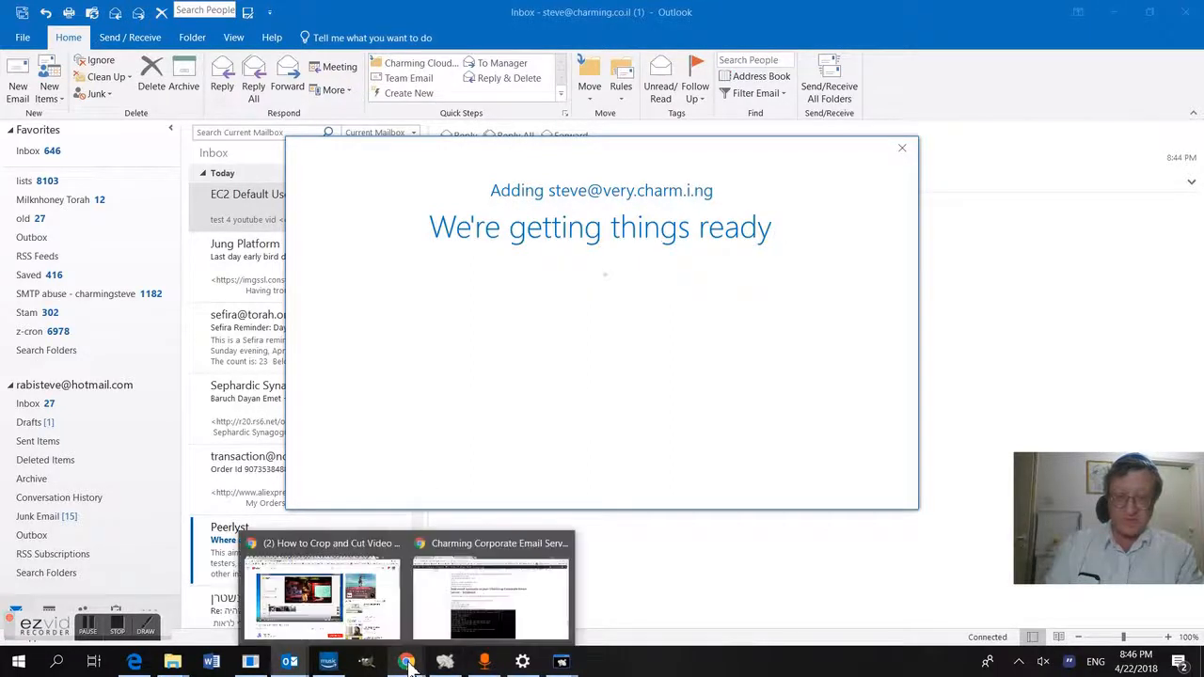
pyautogui.click(477, 594)
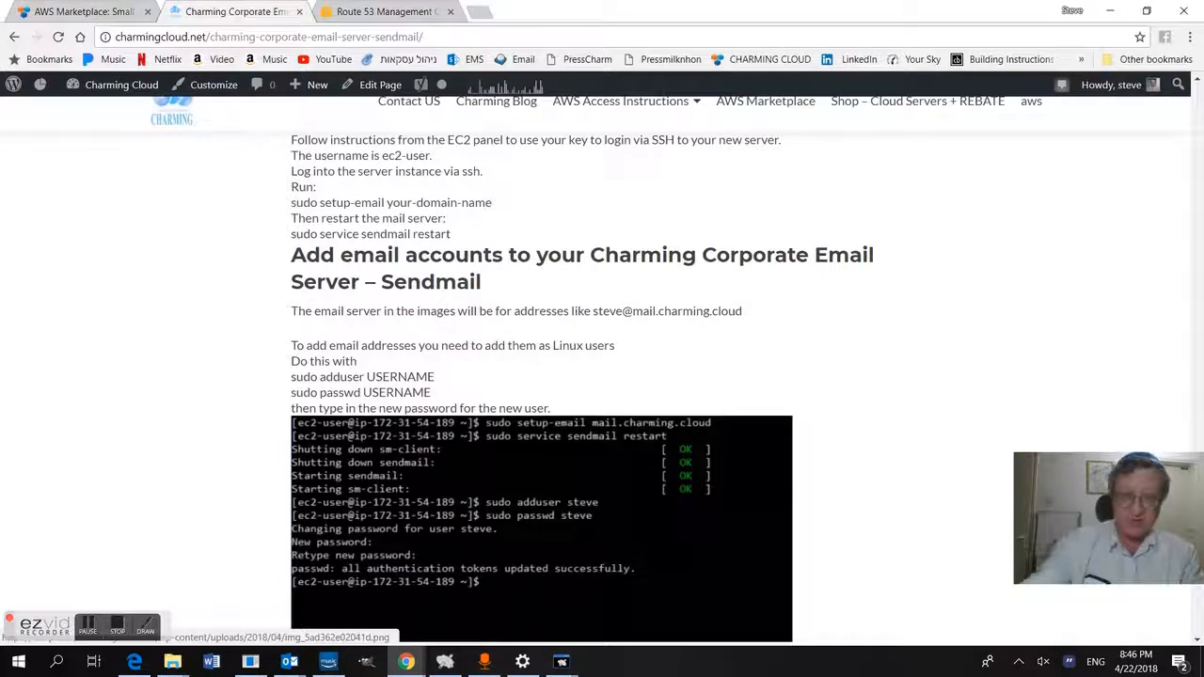
pyautogui.scroll(-2, 476, 593)
pyautogui.scroll(-2, 779, 604)
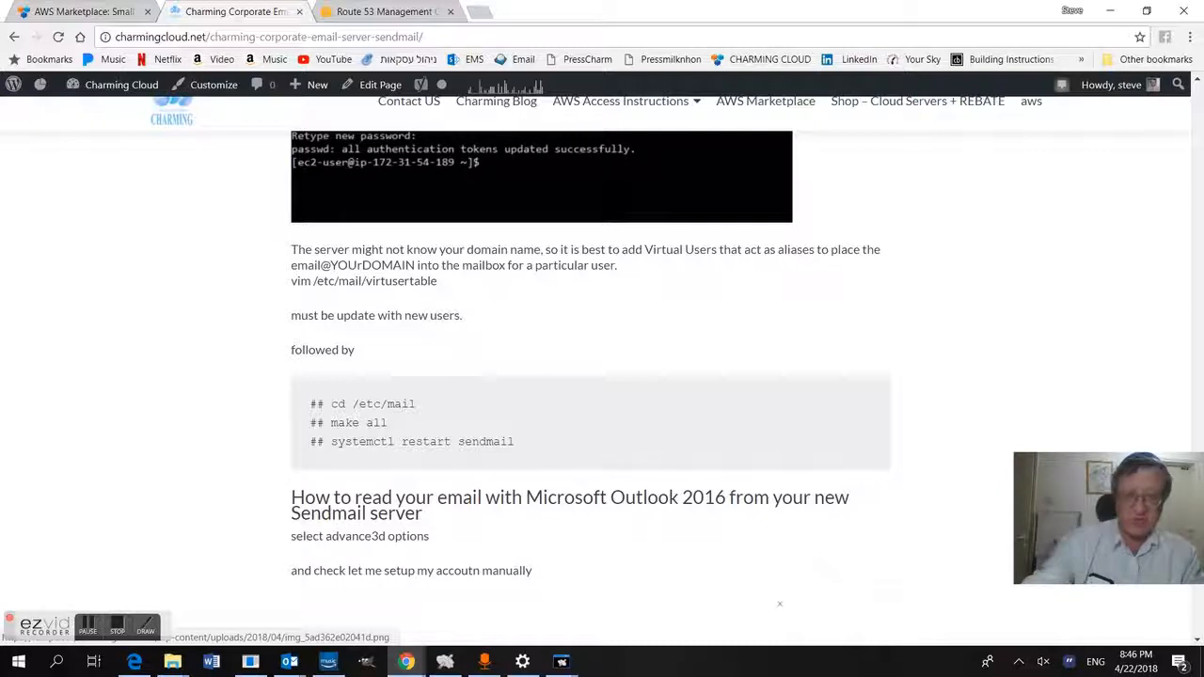
pyautogui.doubleClick(313, 442)
pyautogui.scroll(-1, 590, 376)
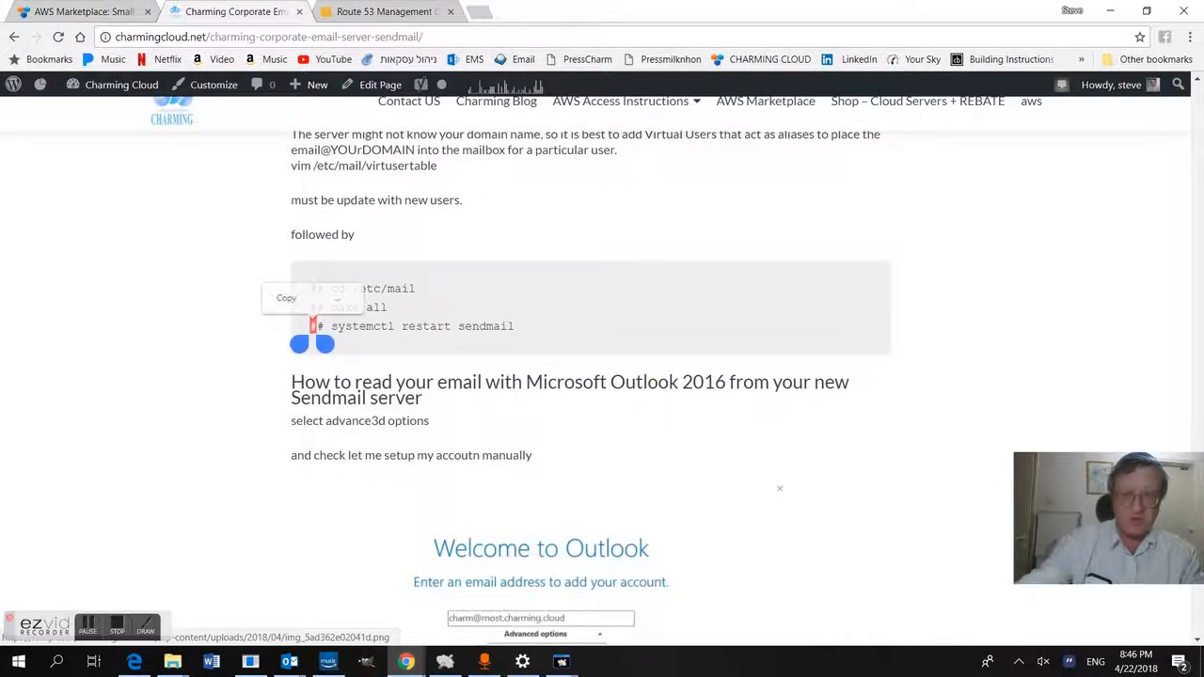
pyautogui.click(337, 383)
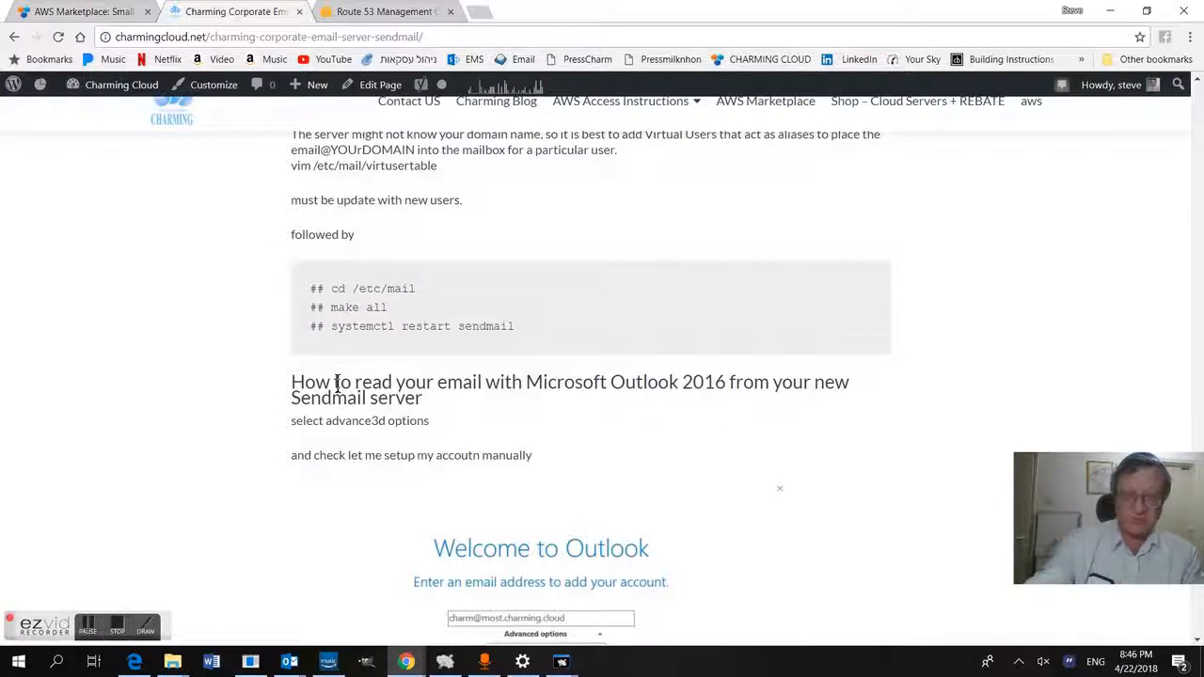
pyautogui.scroll(-3, 591, 376)
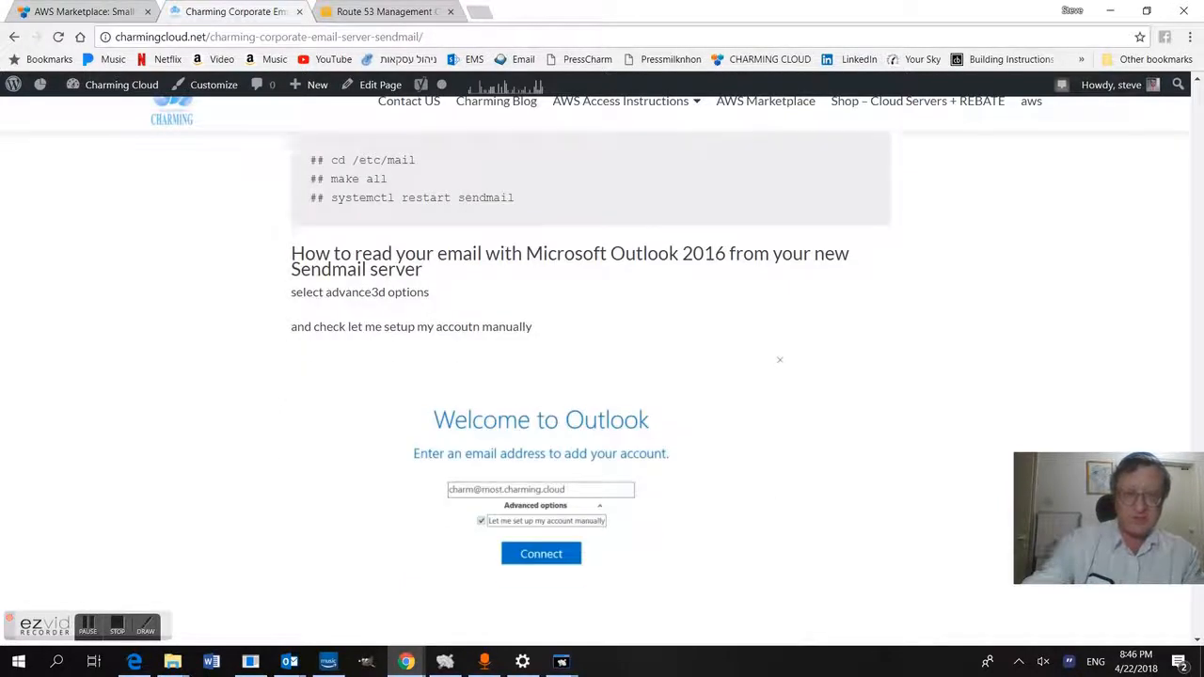
pyautogui.scroll(-1, 496, 385)
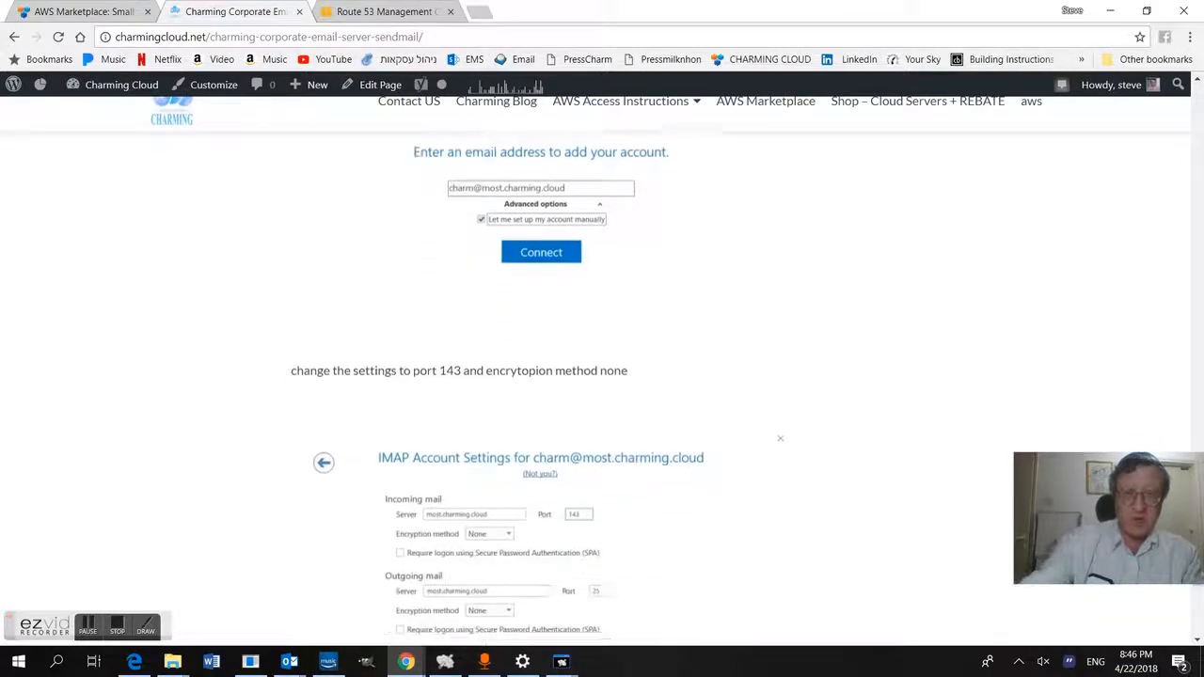
pyautogui.scroll(-2, 497, 385)
pyautogui.scroll(-1, 496, 432)
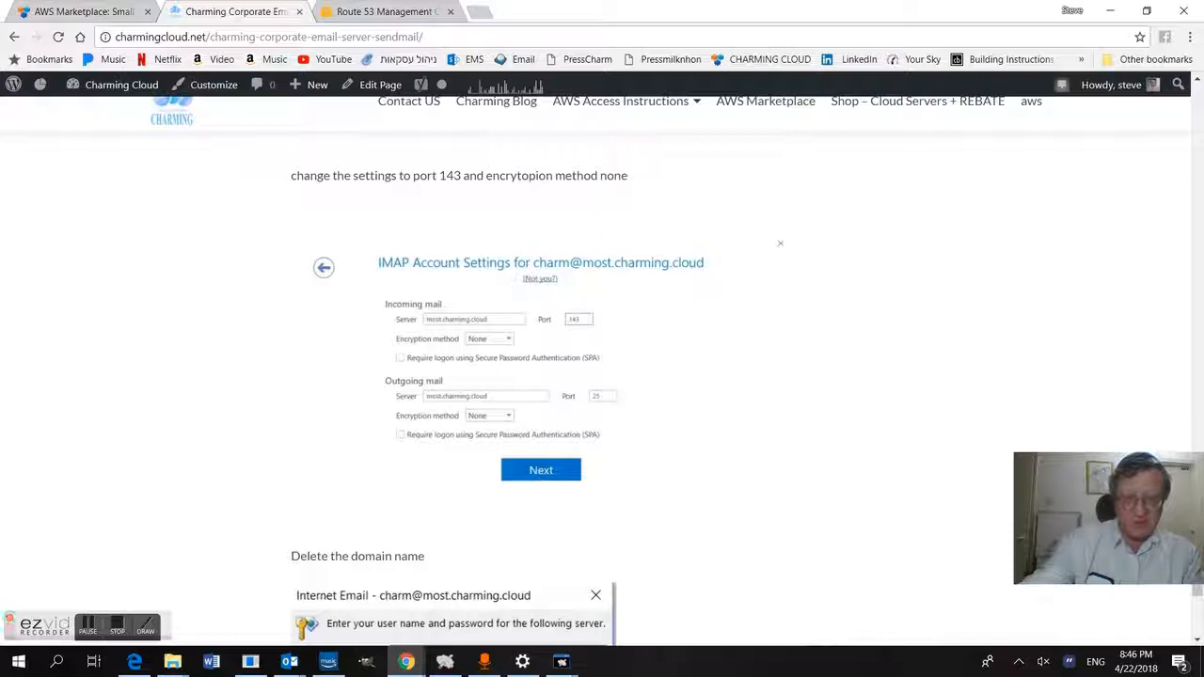
pyautogui.scroll(-1, 602, 395)
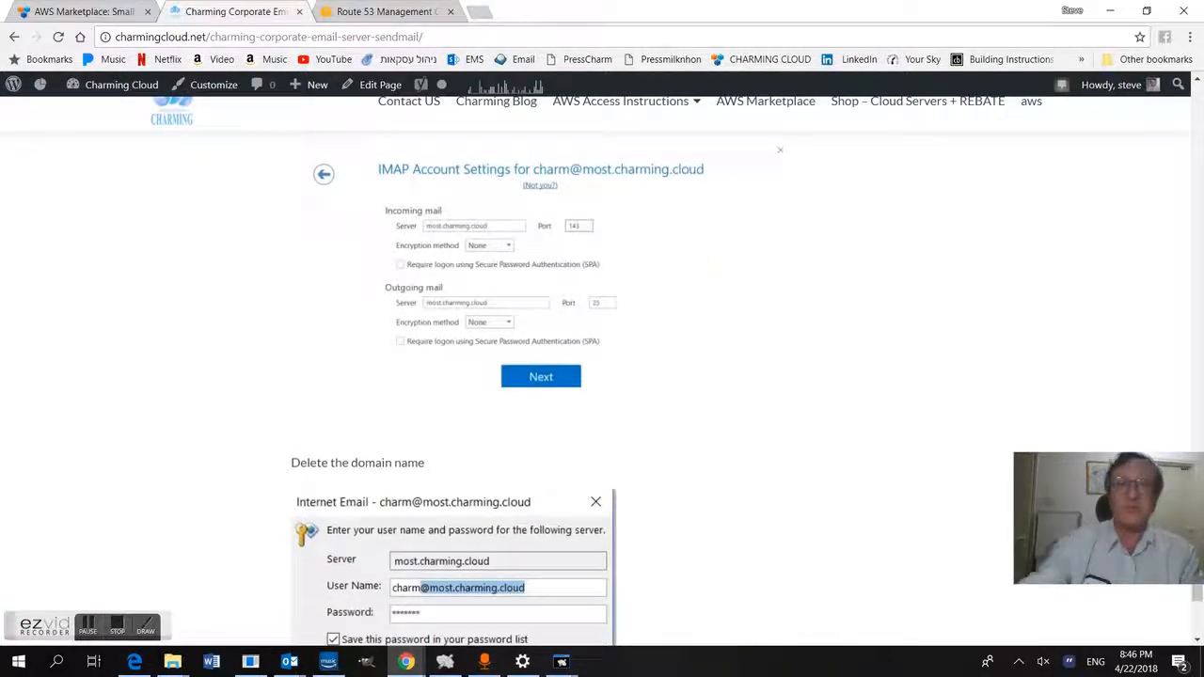
pyautogui.scroll(1, 602, 404)
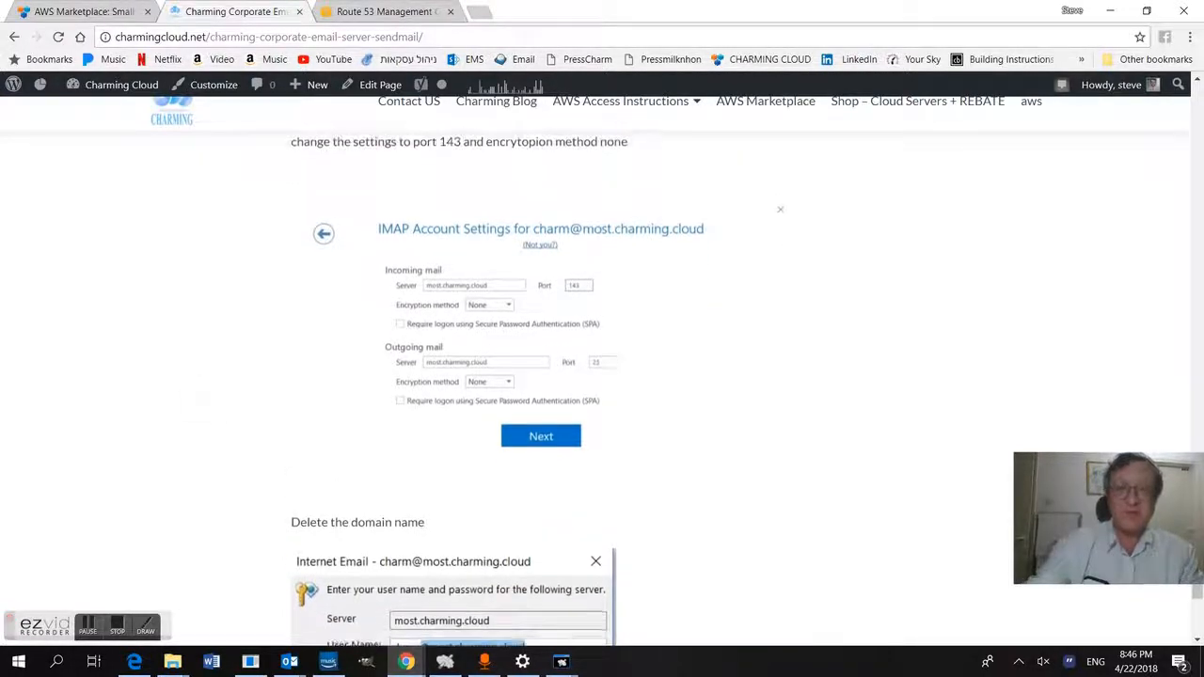
pyautogui.hotkey('alt', 'Tab')
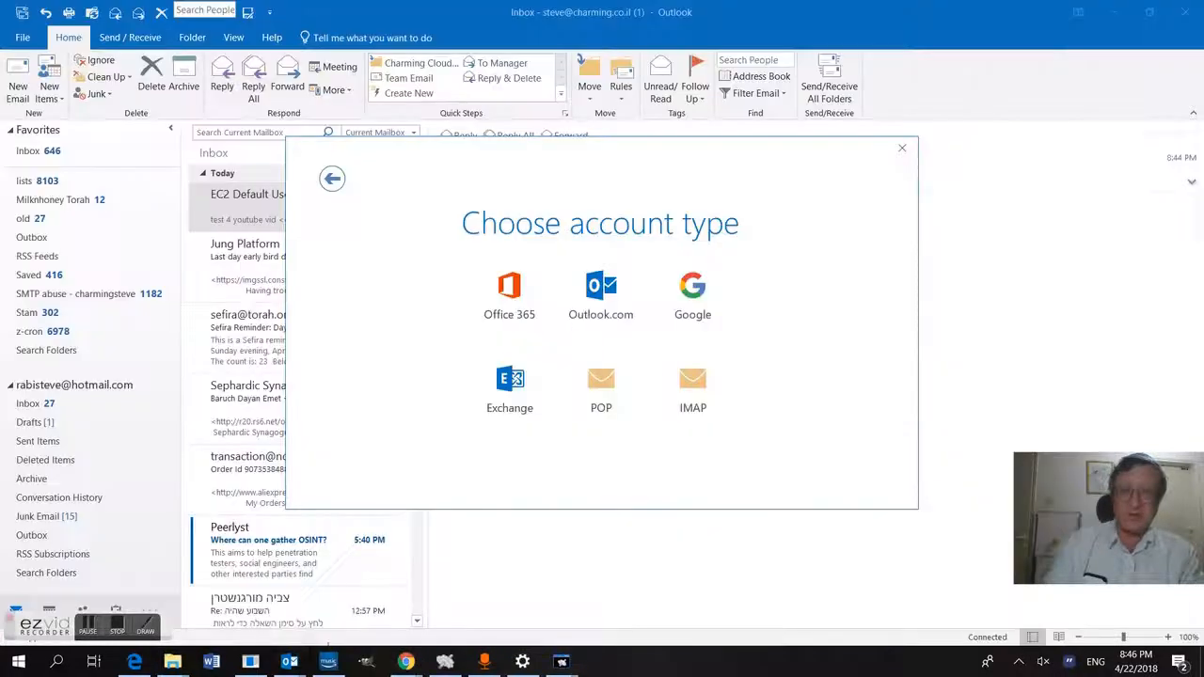
# Set the account type to IMAP with incoming port 143 and encryption None, then continue
pyautogui.click(692, 400)
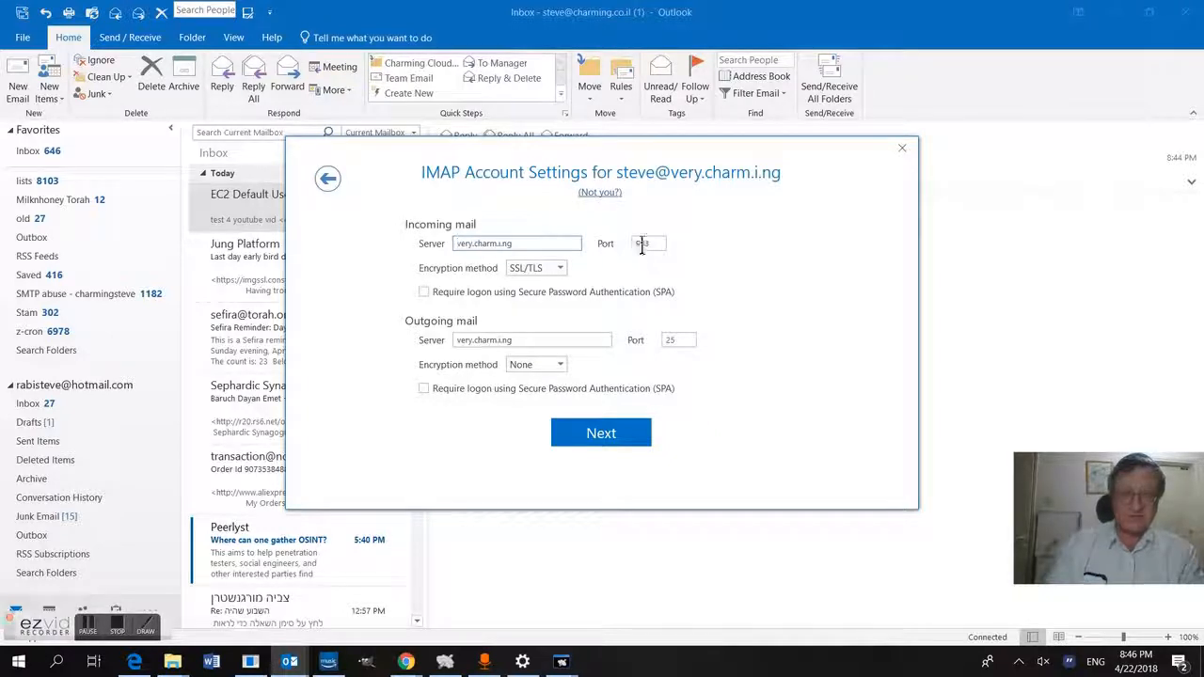
pyautogui.hotkey('alt', 'Tab')
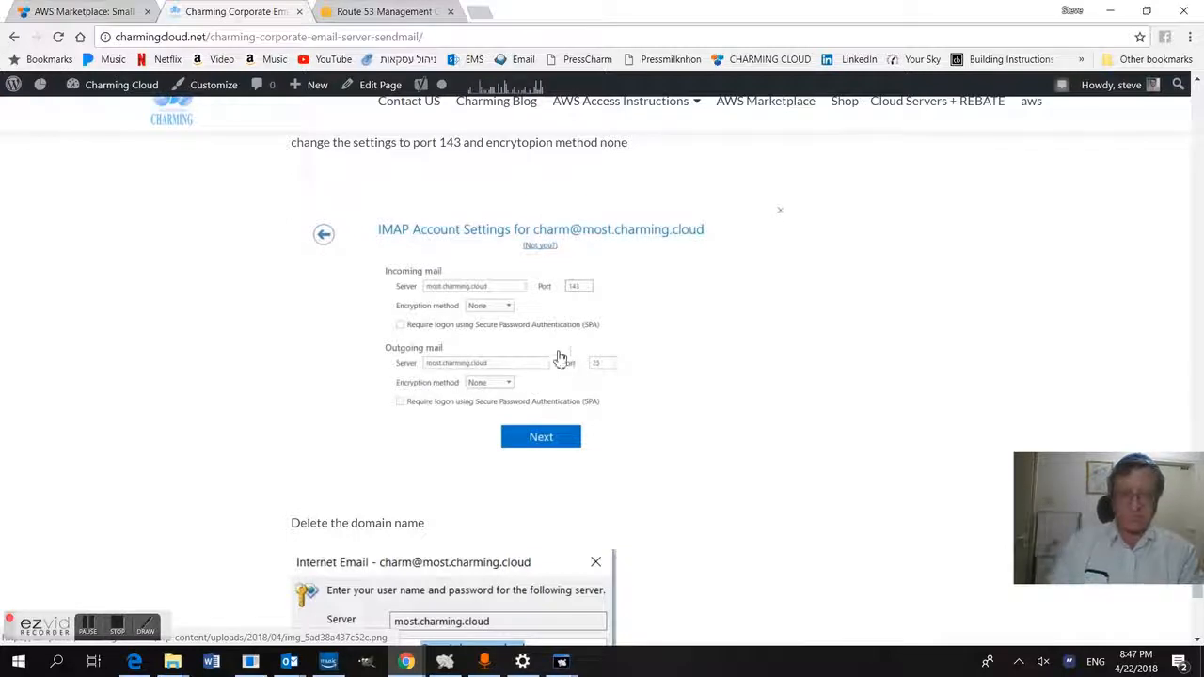
pyautogui.hotkey('alt', 'Tab')
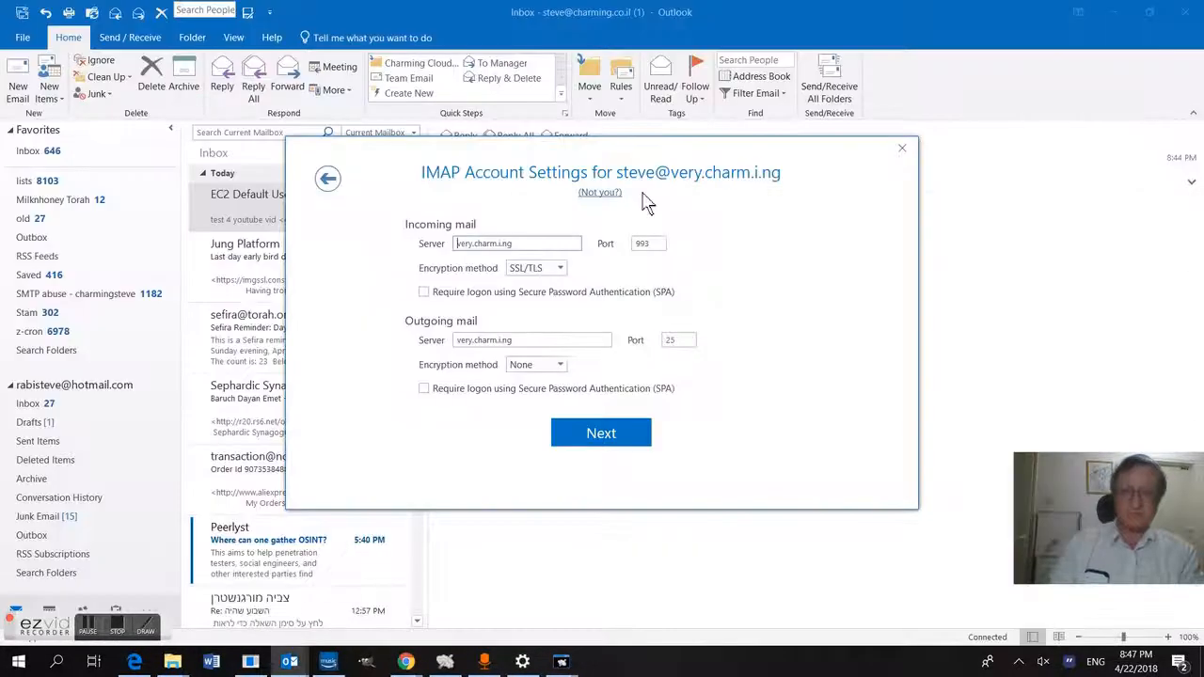
pyautogui.moveTo(656, 243); pyautogui.dragTo(612, 245)
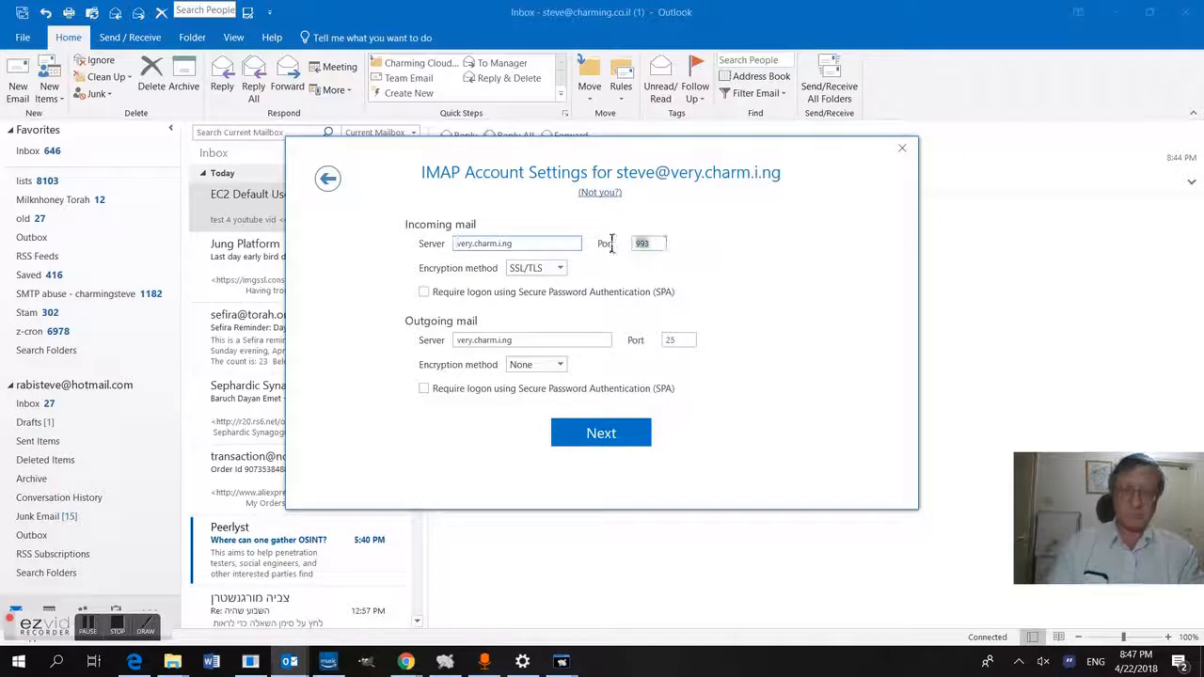
pyautogui.write('143')
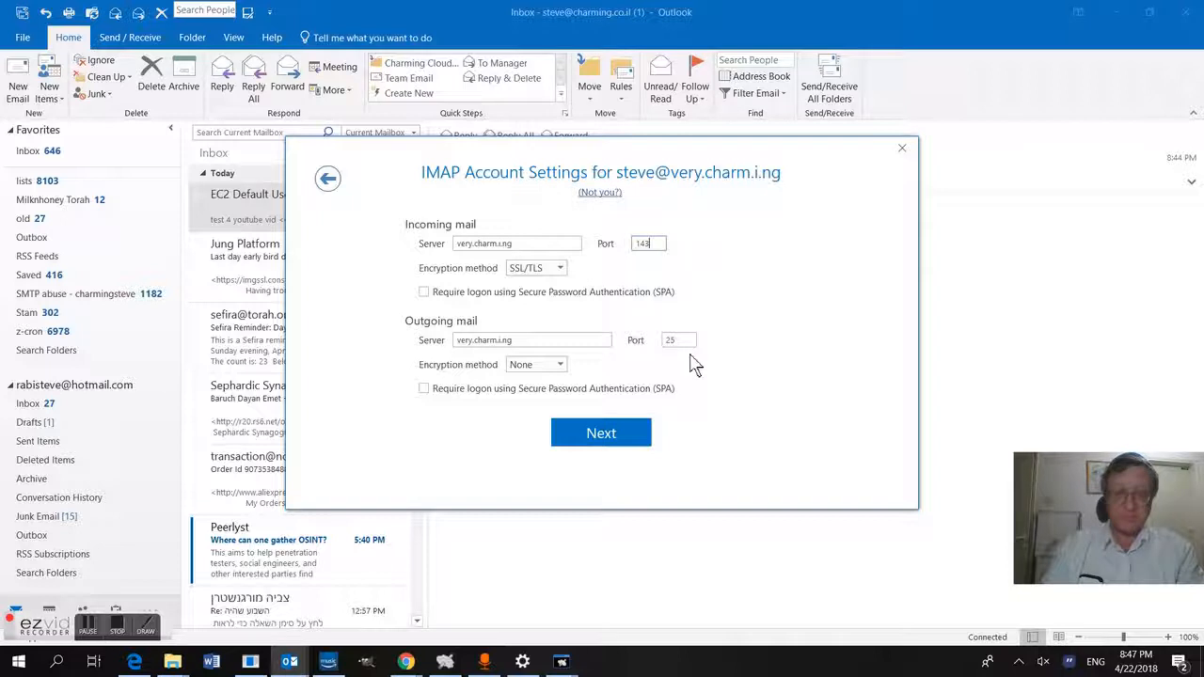
pyautogui.click(560, 269)
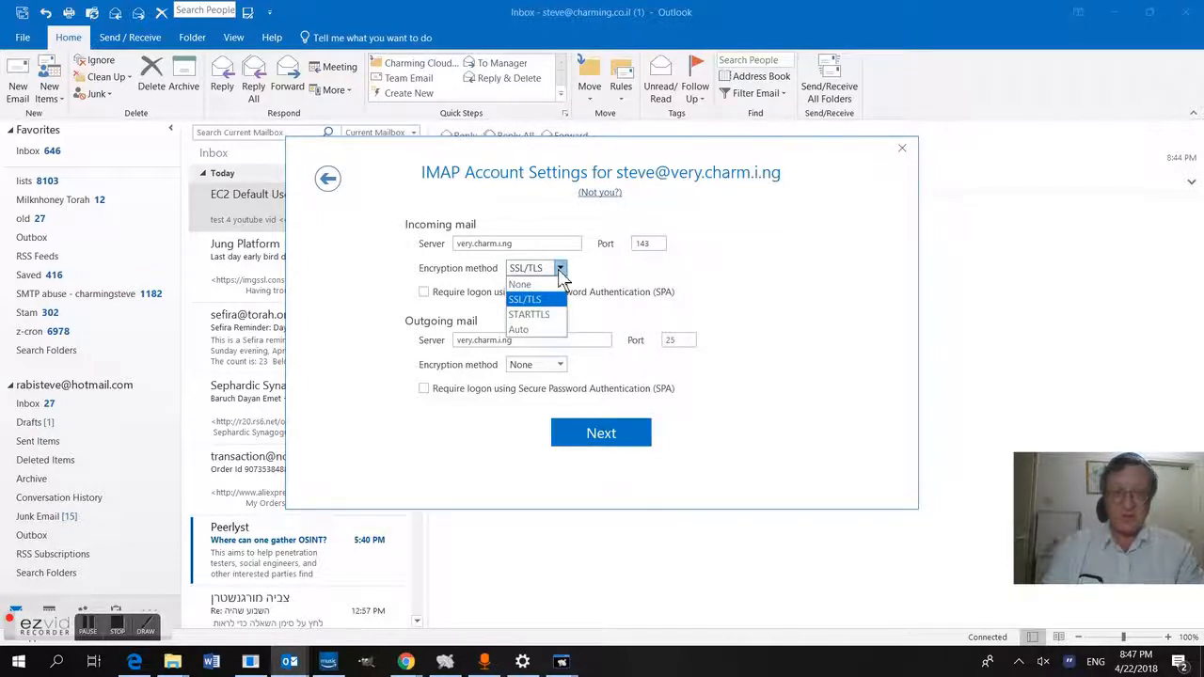
pyautogui.click(520, 284)
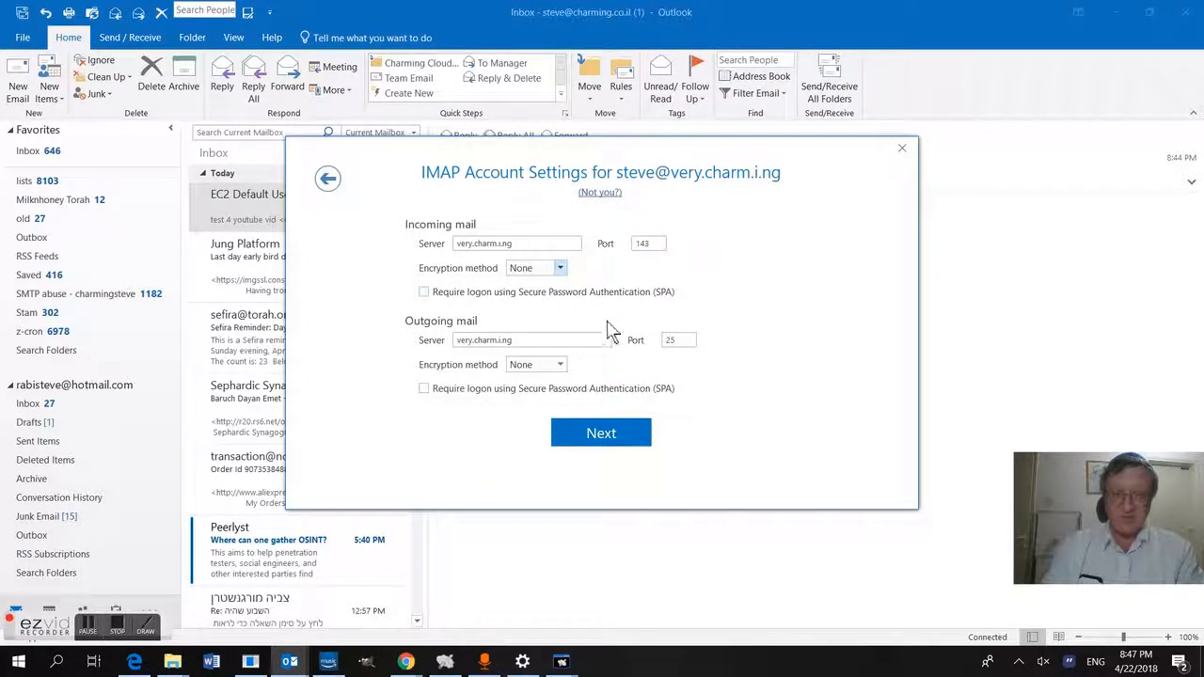
pyautogui.click(620, 443)
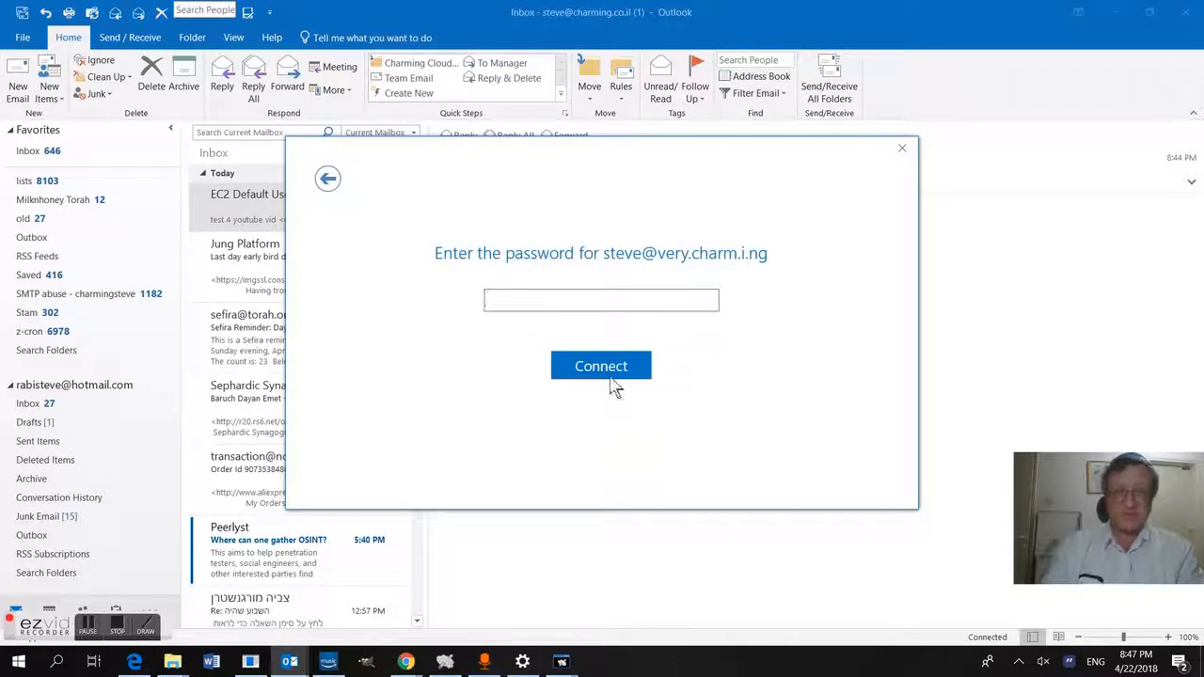
# Enter the mailbox password and connect the account
pyautogui.write('•')
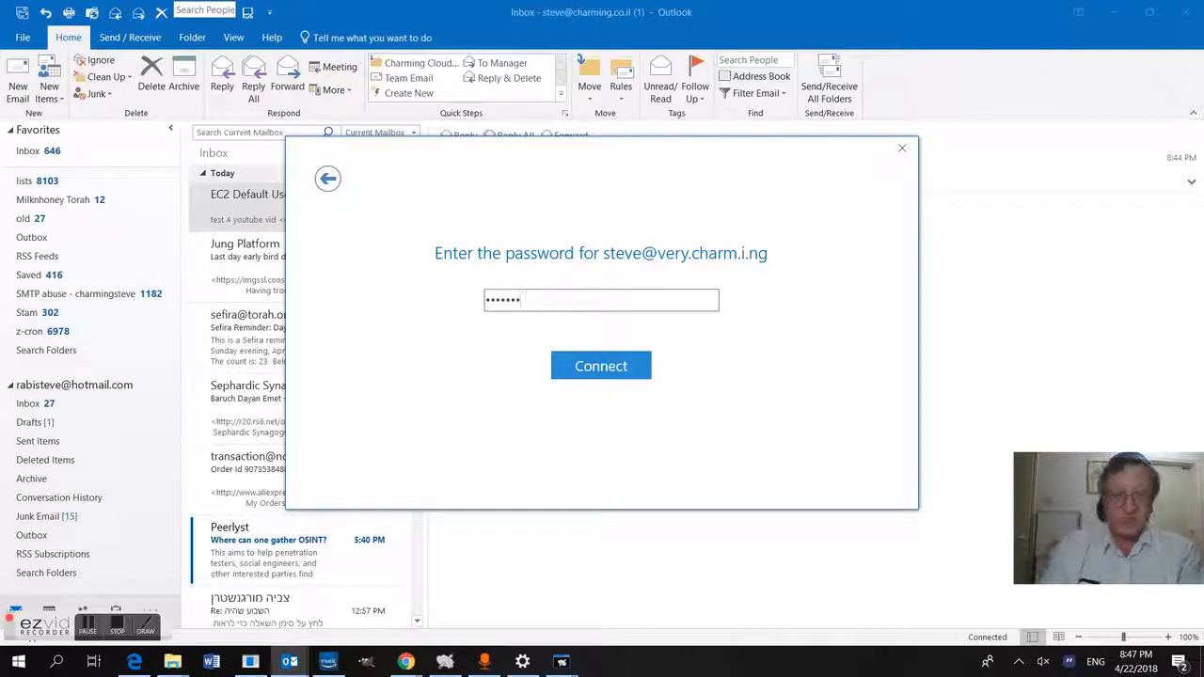
pyautogui.click(622, 366)
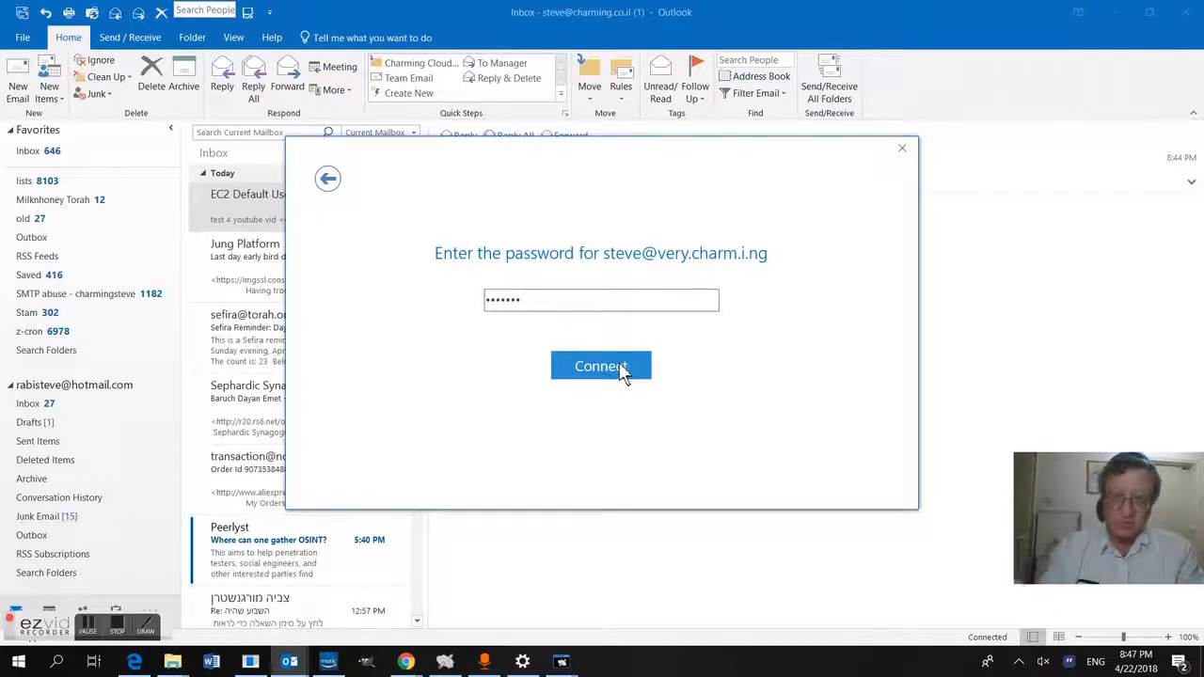
pyautogui.click(620, 365)
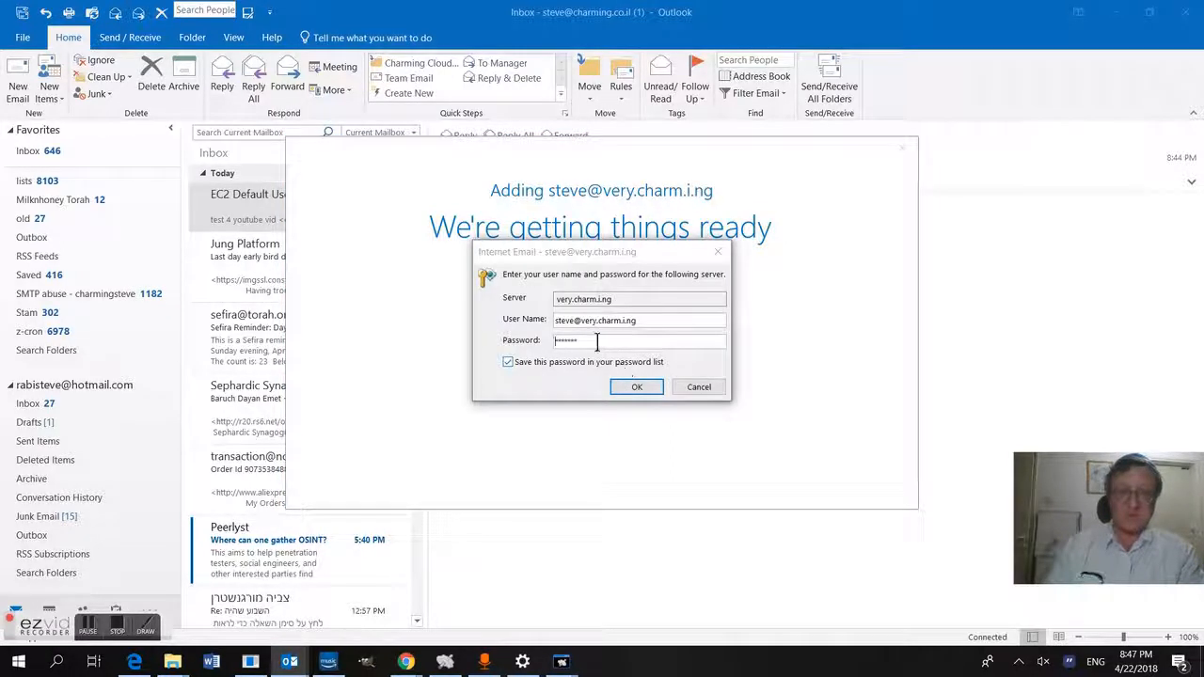
# Strip the domain from the User Name in the Internet Email dialog and submit the credentials
pyautogui.click(577, 325)
pyautogui.moveTo(581, 324); pyautogui.dragTo(652, 325)
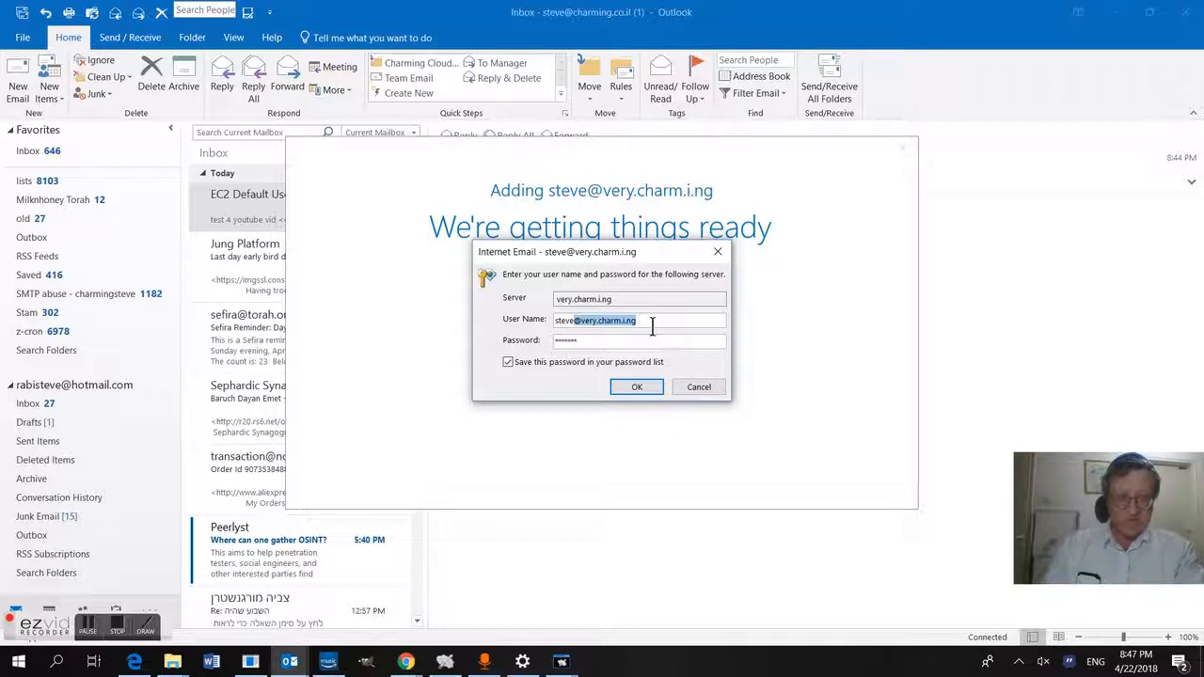
pyautogui.press('BackSpace')
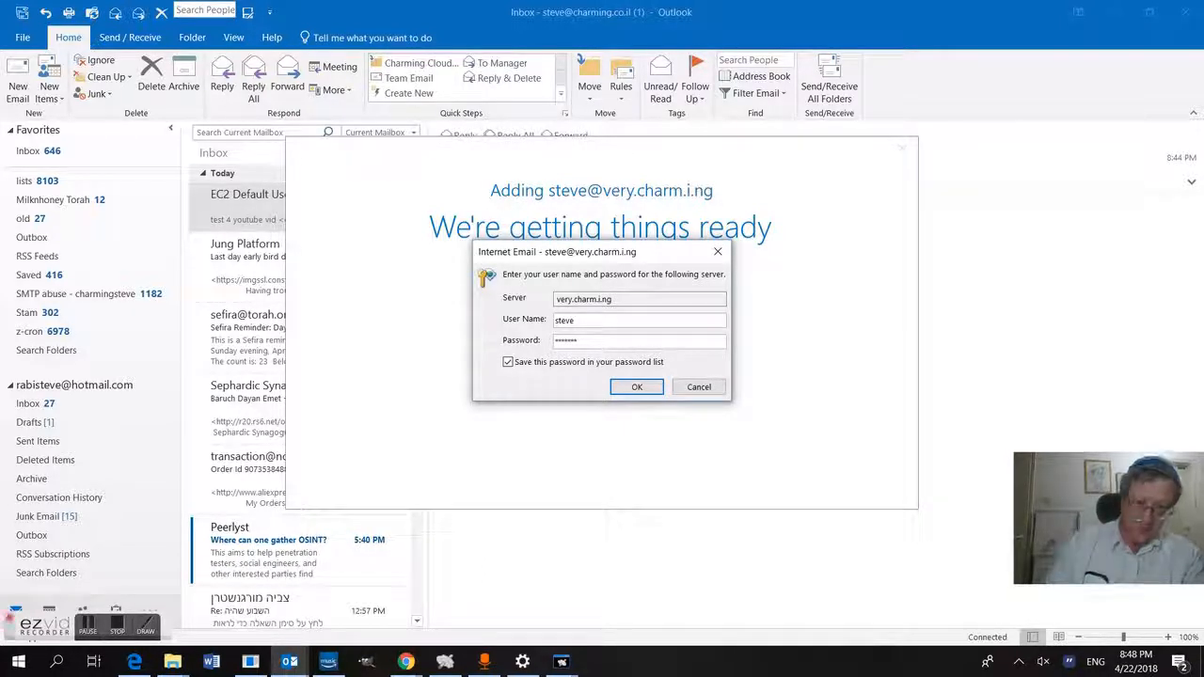
pyautogui.click(591, 323)
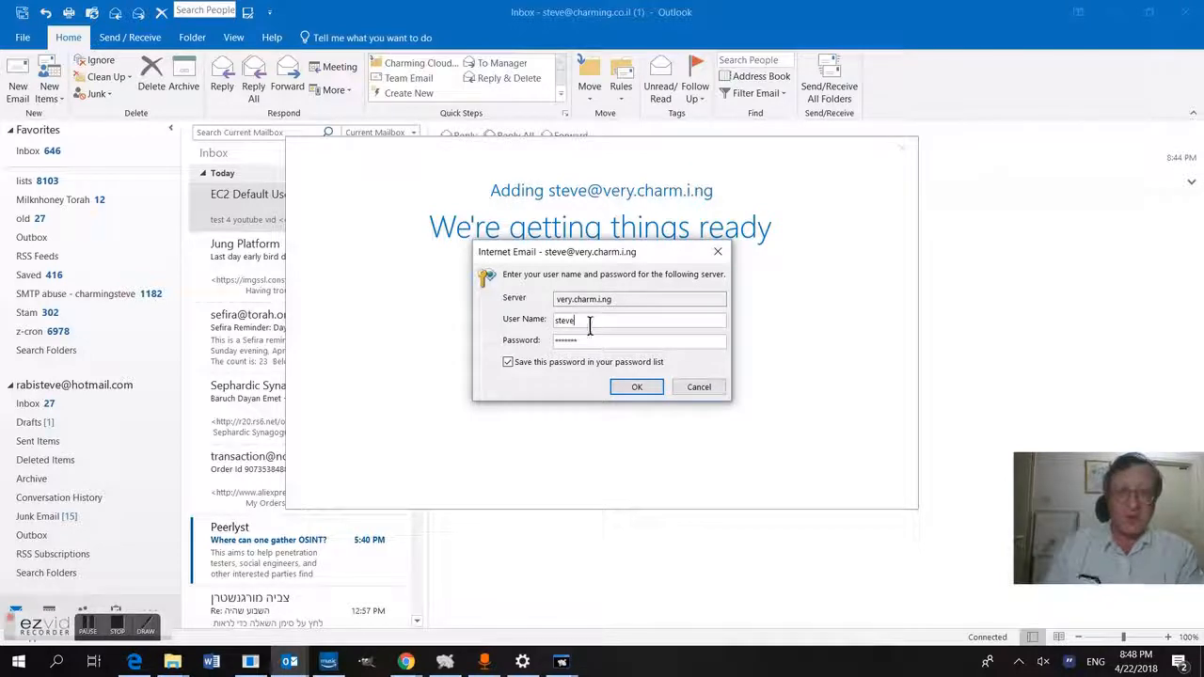
pyautogui.click(640, 389)
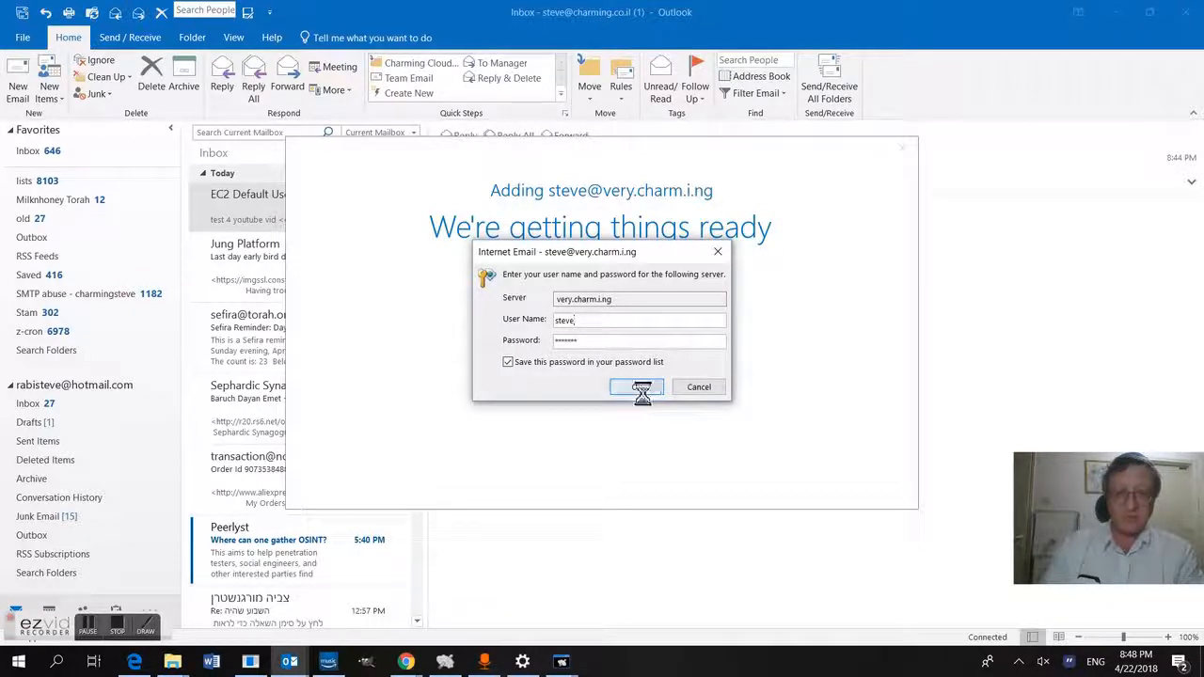
pyautogui.moveTo(571, 321); pyautogui.dragTo(624, 321)
pyautogui.press('Delete')
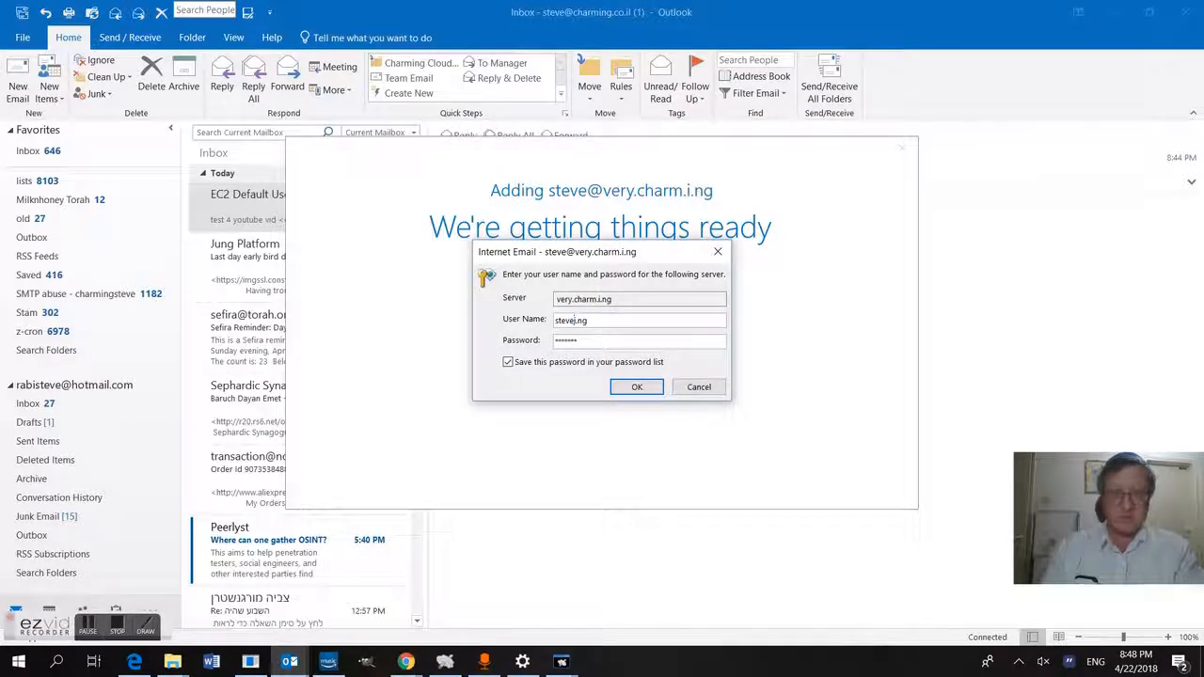
pyautogui.hotkey('ctrl', 'z')
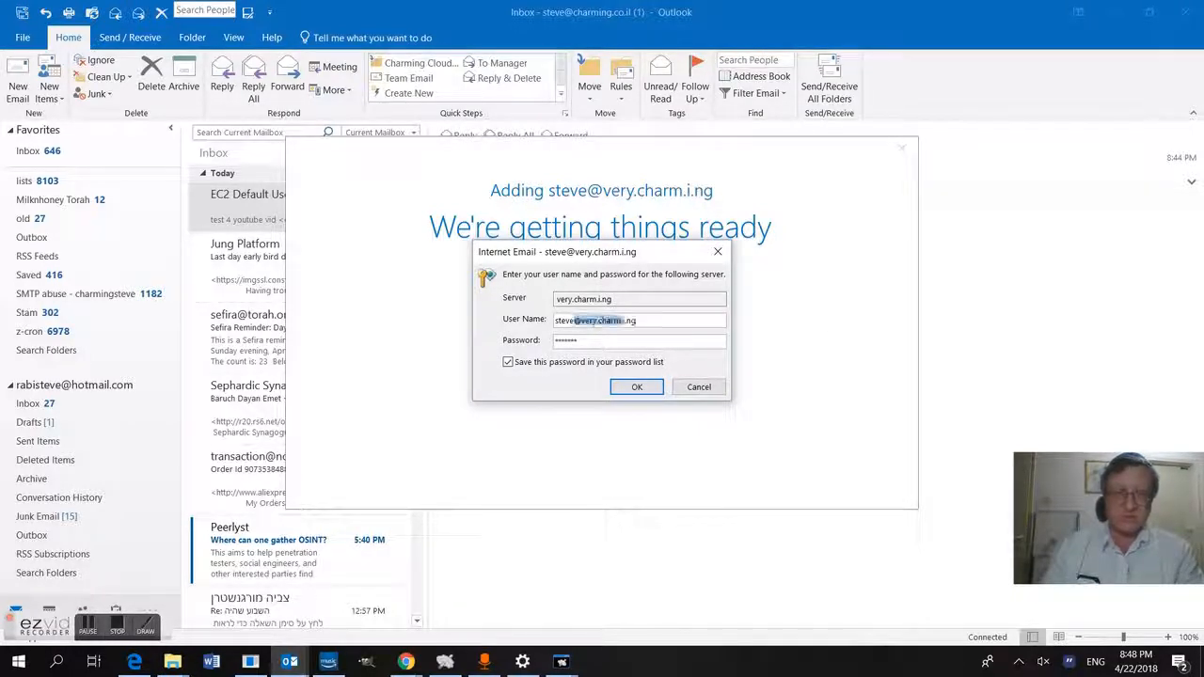
pyautogui.press('Delete')
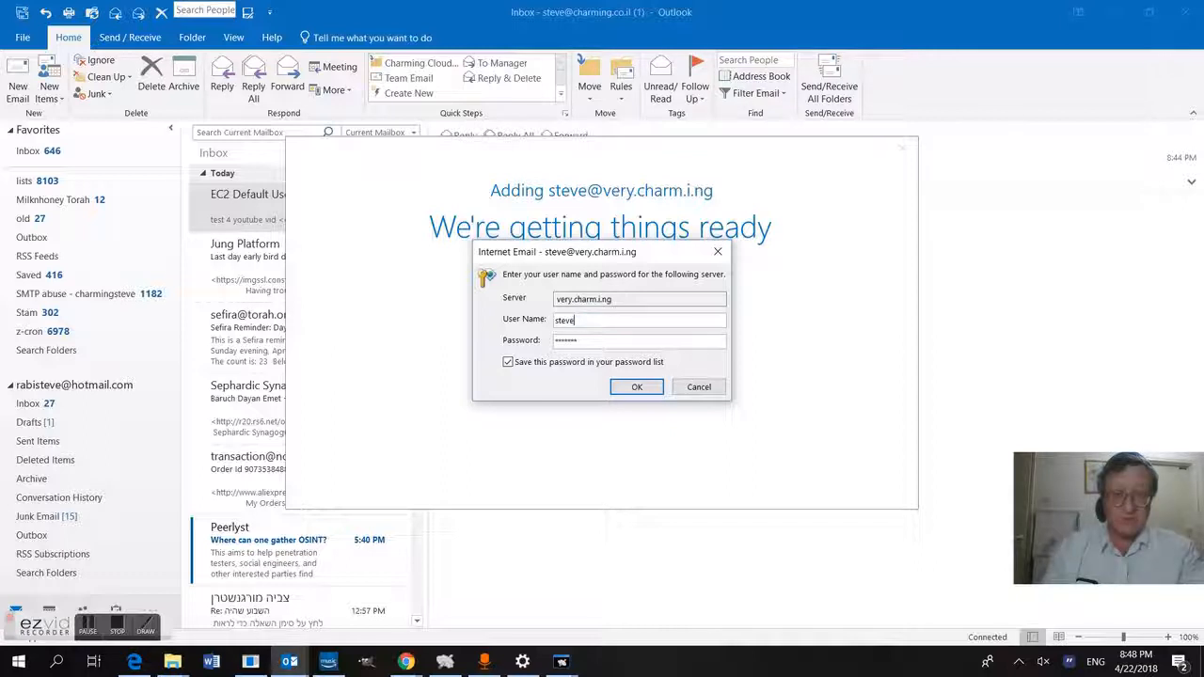
pyautogui.click(649, 393)
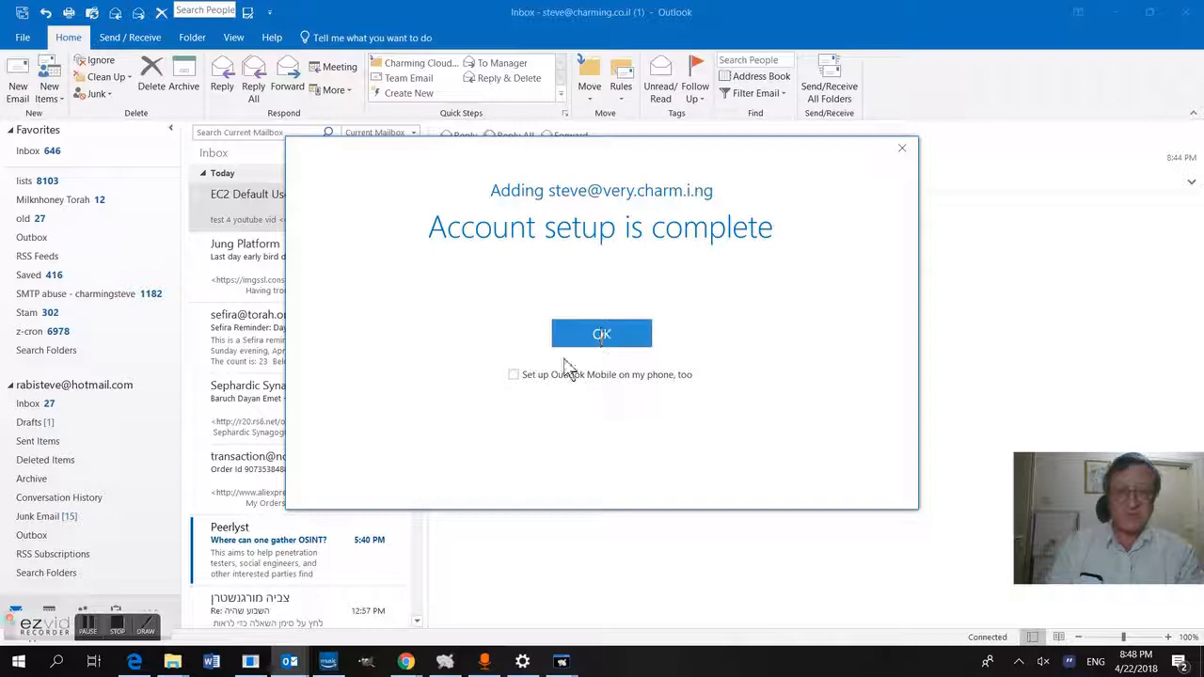
# Dismiss the setup-complete confirmation, scroll through the guide in Chrome, and return to Outlook's new inbox
pyautogui.click(630, 337)
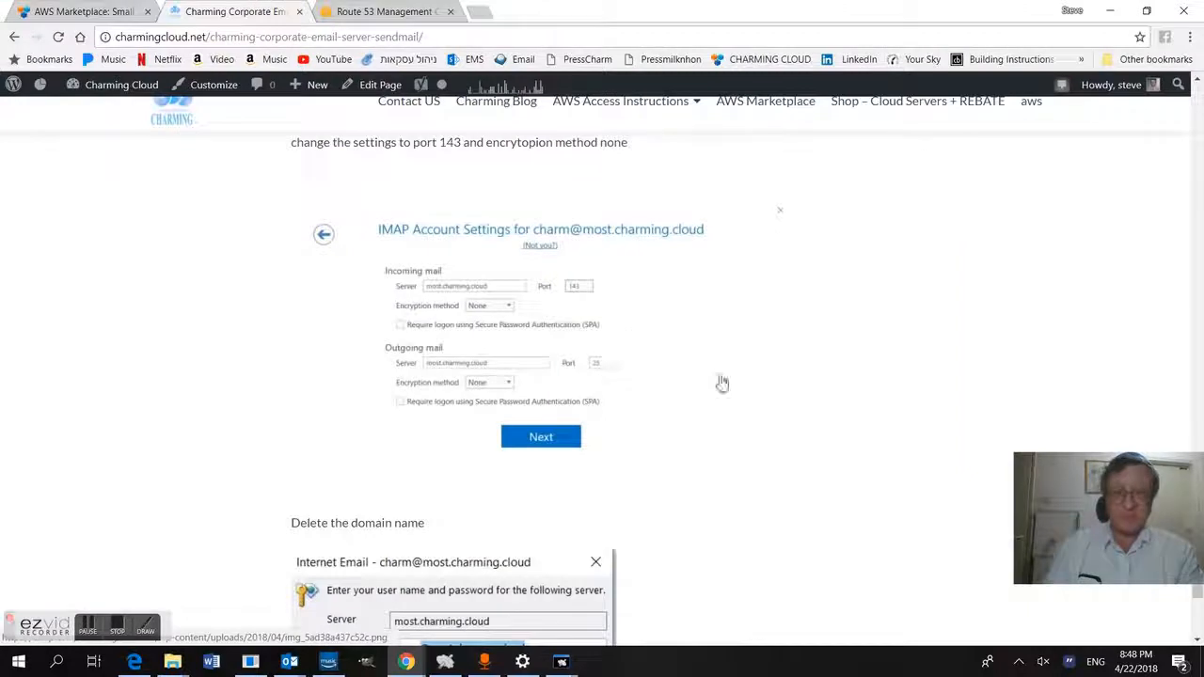
pyautogui.scroll(-1, 707, 403)
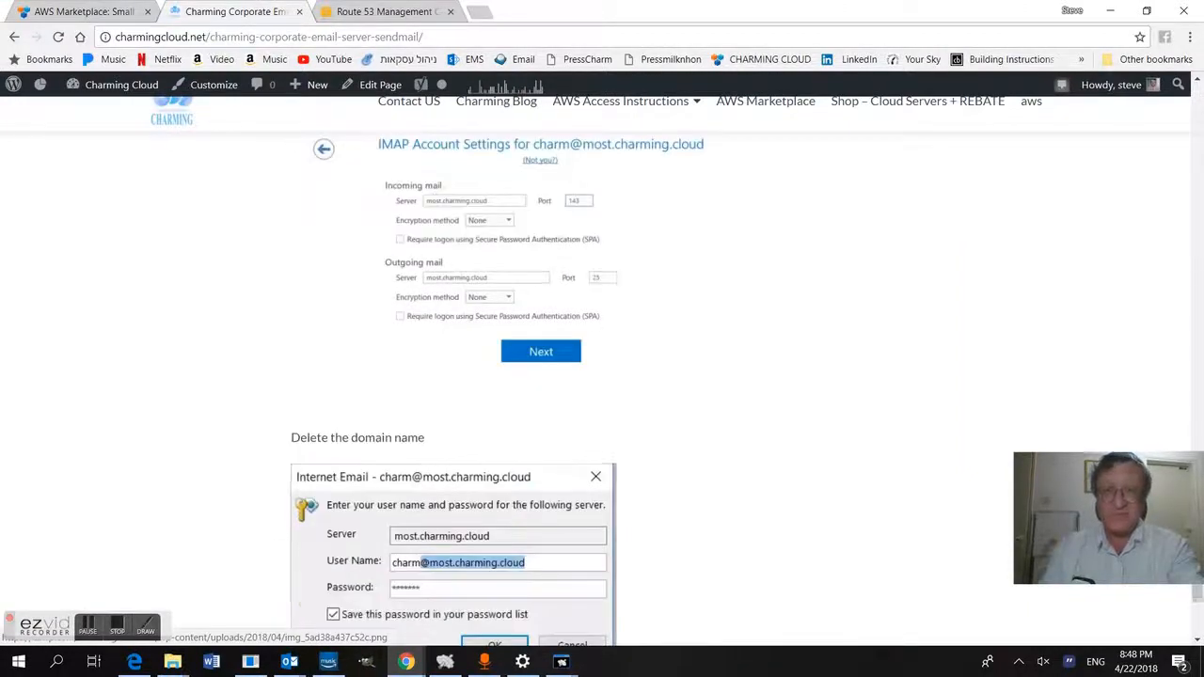
pyautogui.click(433, 37)
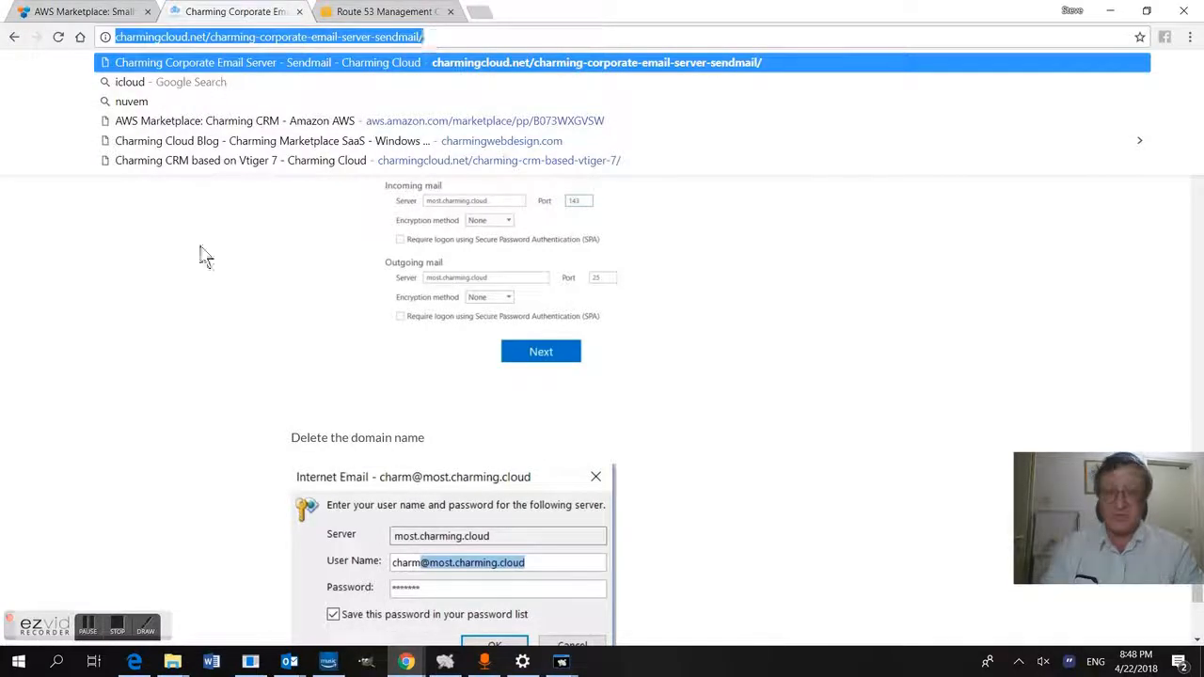
pyautogui.click(162, 491)
pyautogui.scroll(-2, 162, 491)
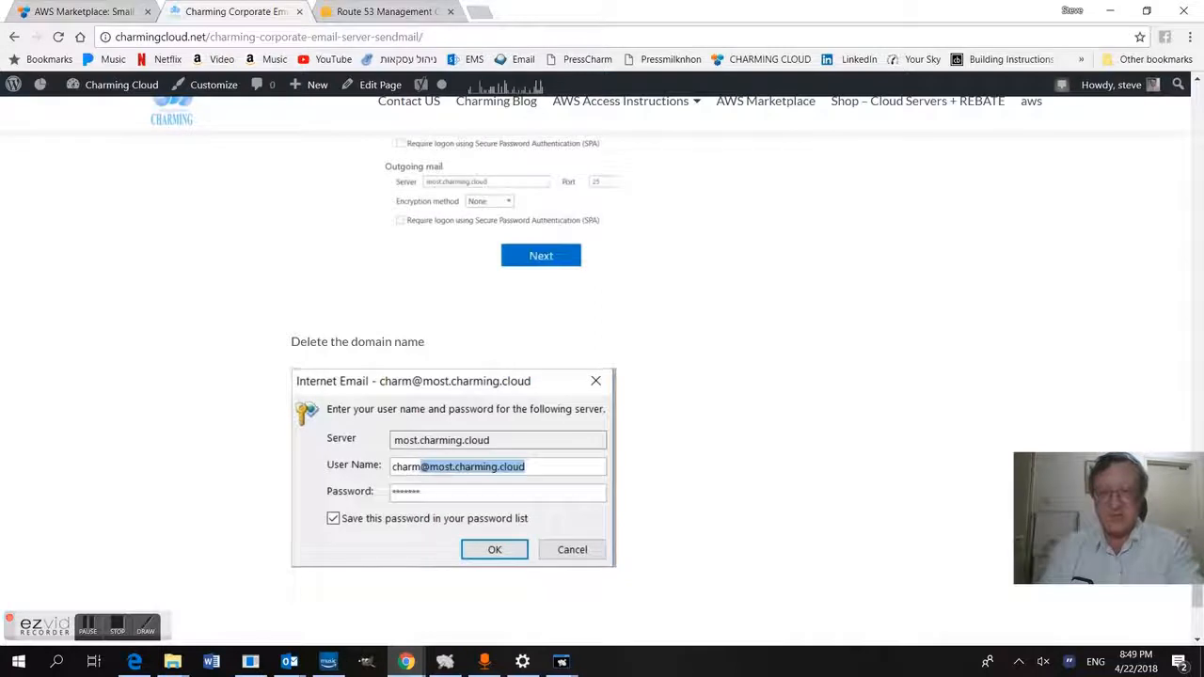
pyautogui.click(290, 661)
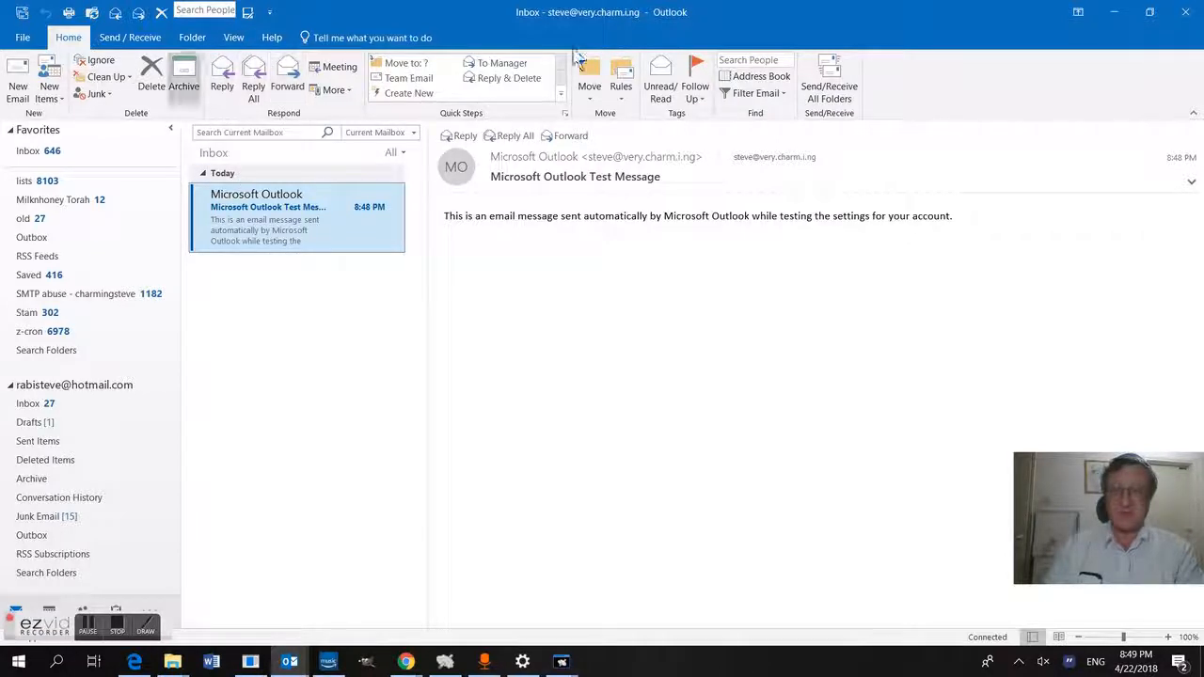
# Check all folders for new mail, review the test message in the older account's inbox, then start a new email
pyautogui.click(93, 17)
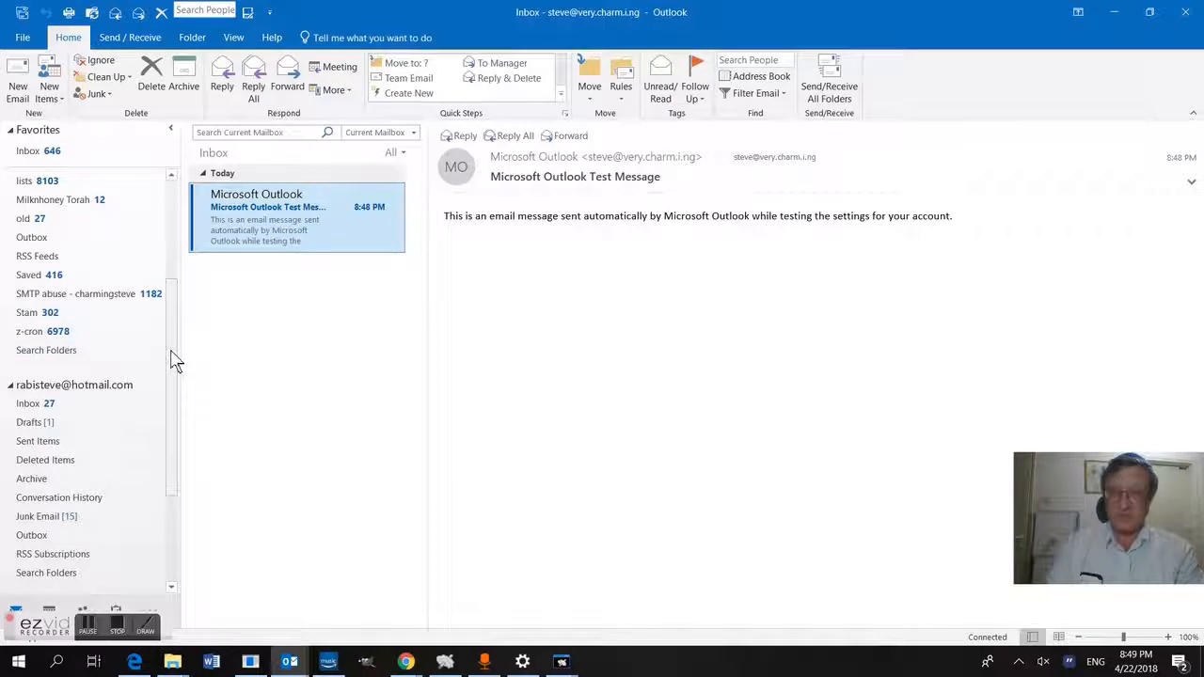
pyautogui.moveTo(172, 357); pyautogui.dragTo(151, 232)
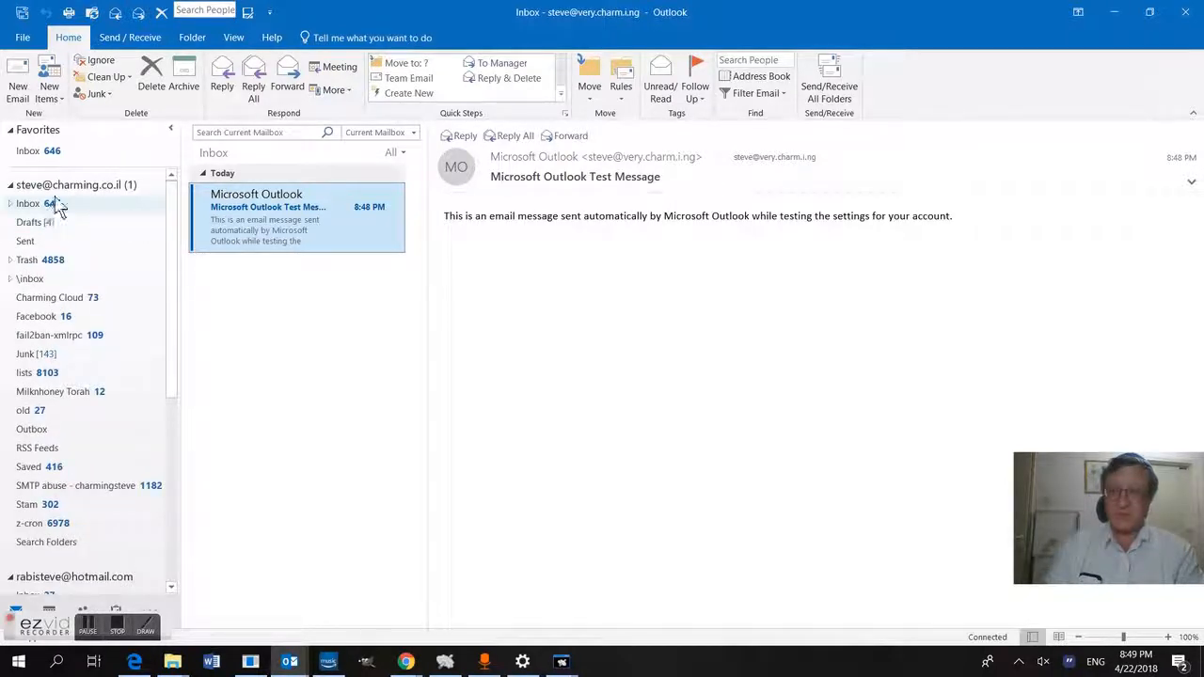
pyautogui.click(56, 206)
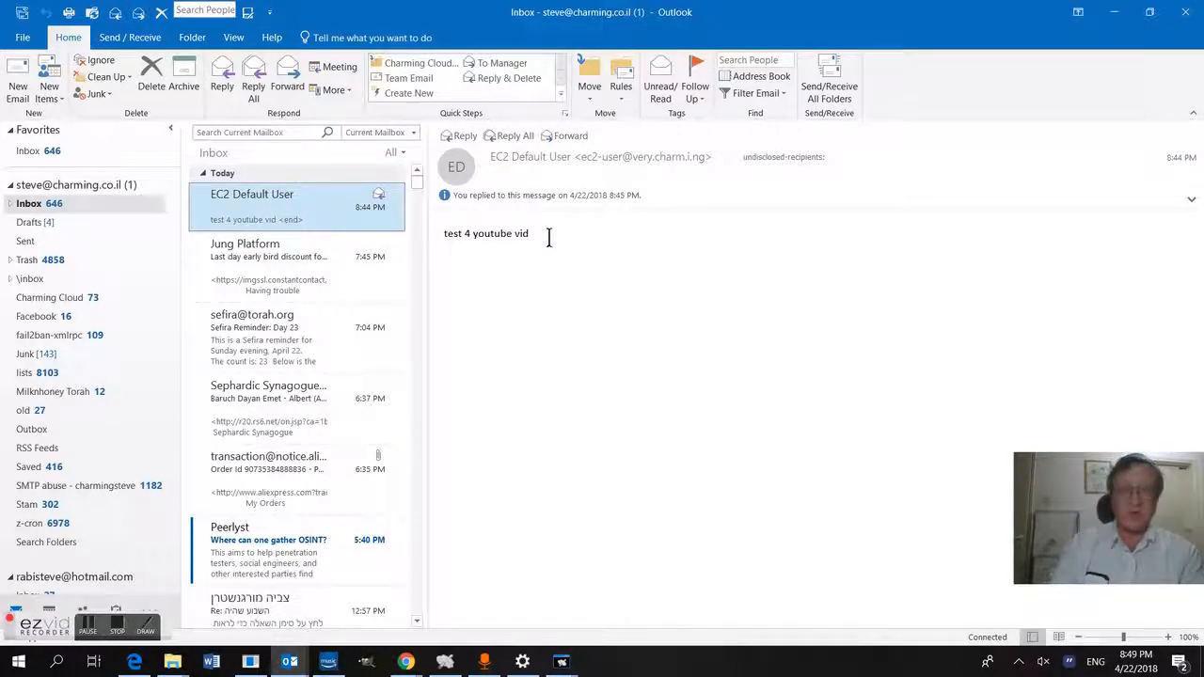
pyautogui.click(585, 158)
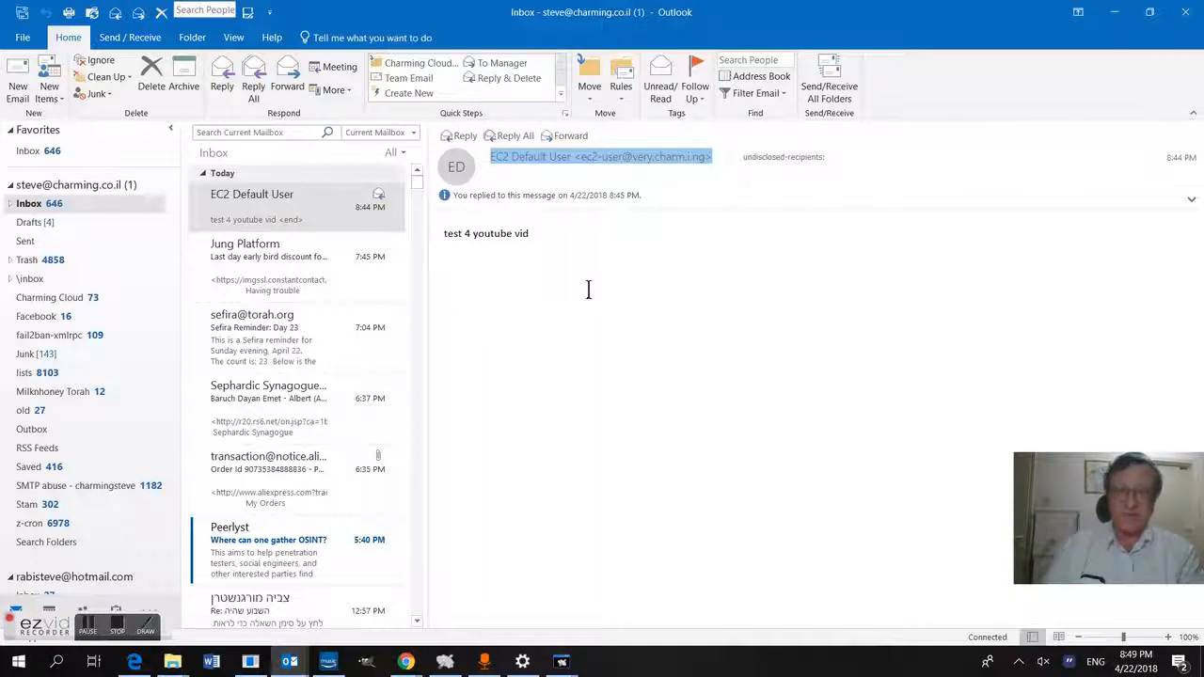
pyautogui.click(21, 91)
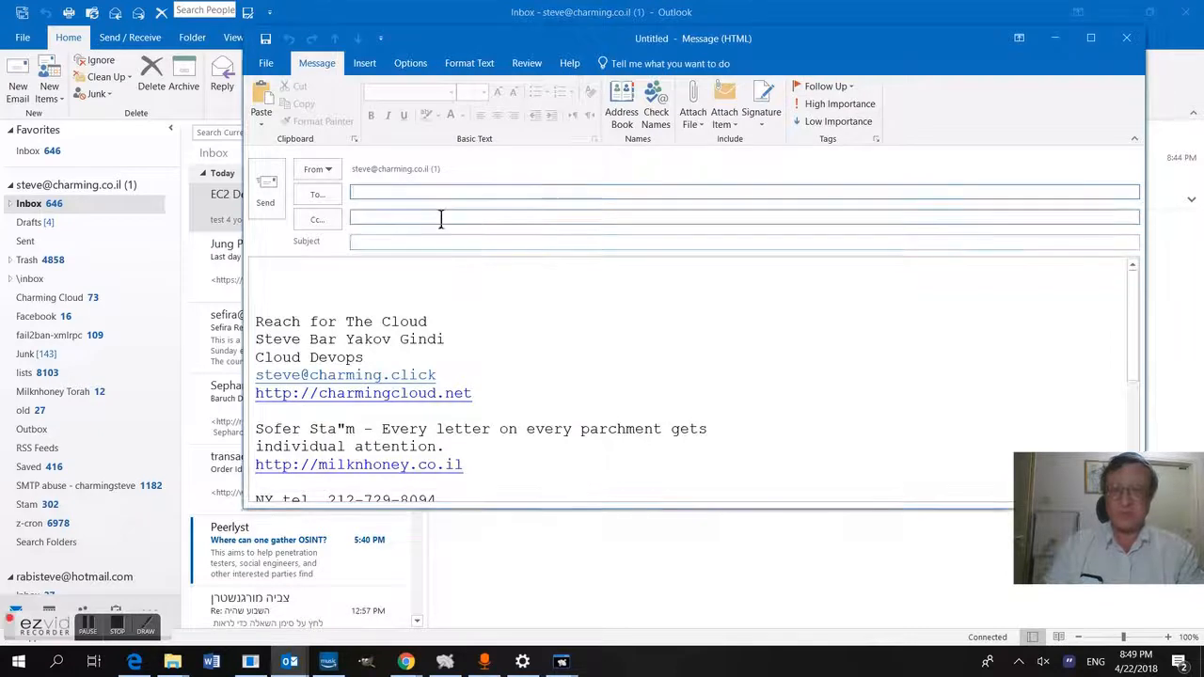
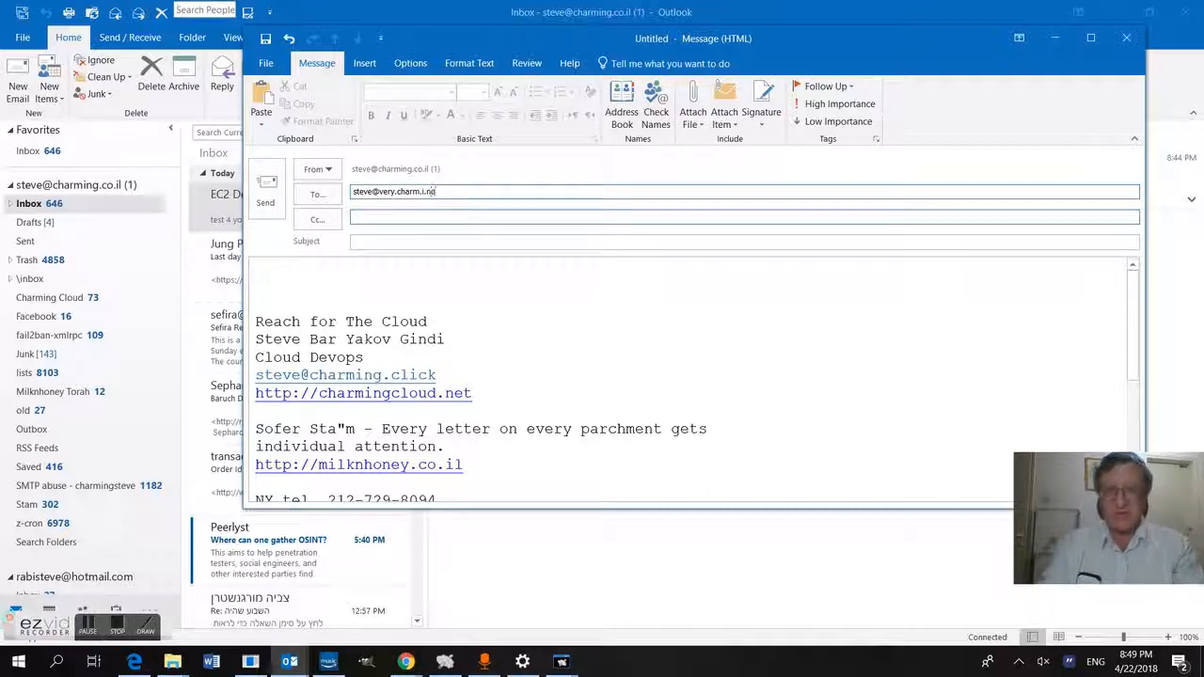
# Address the email to the new server account, give it subject 'test 2 - for youtube vid', and send it
pyautogui.click(436, 242)
pyautogui.write('test')
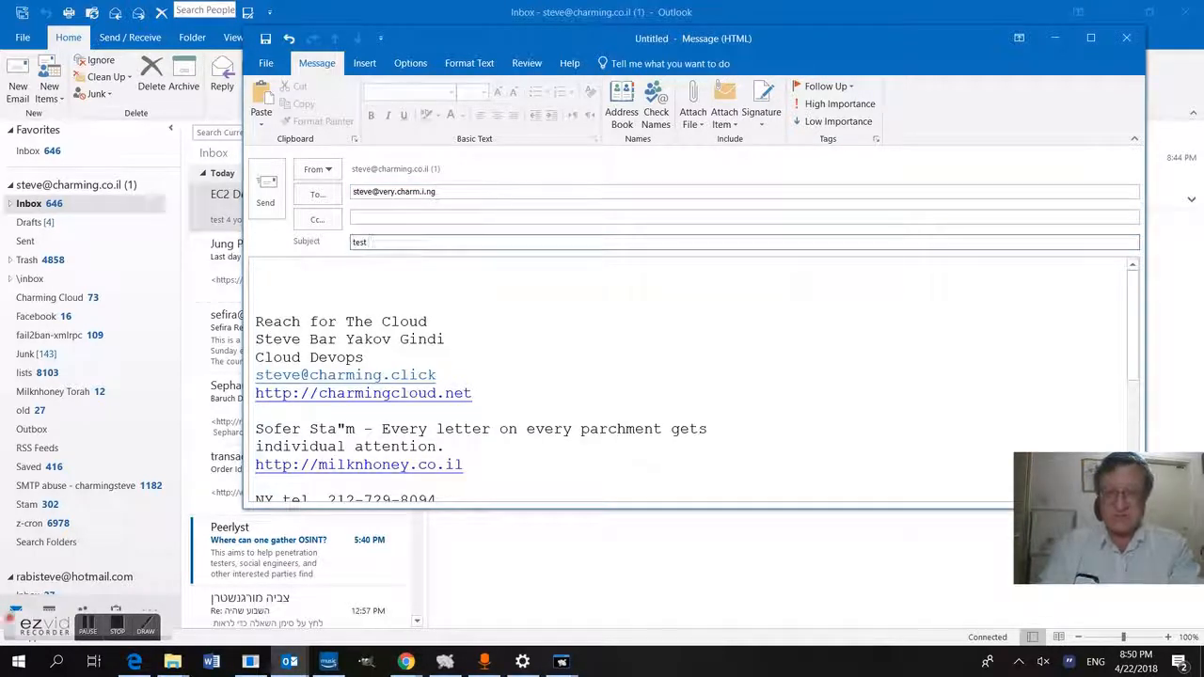
pyautogui.write(' 2 - for')
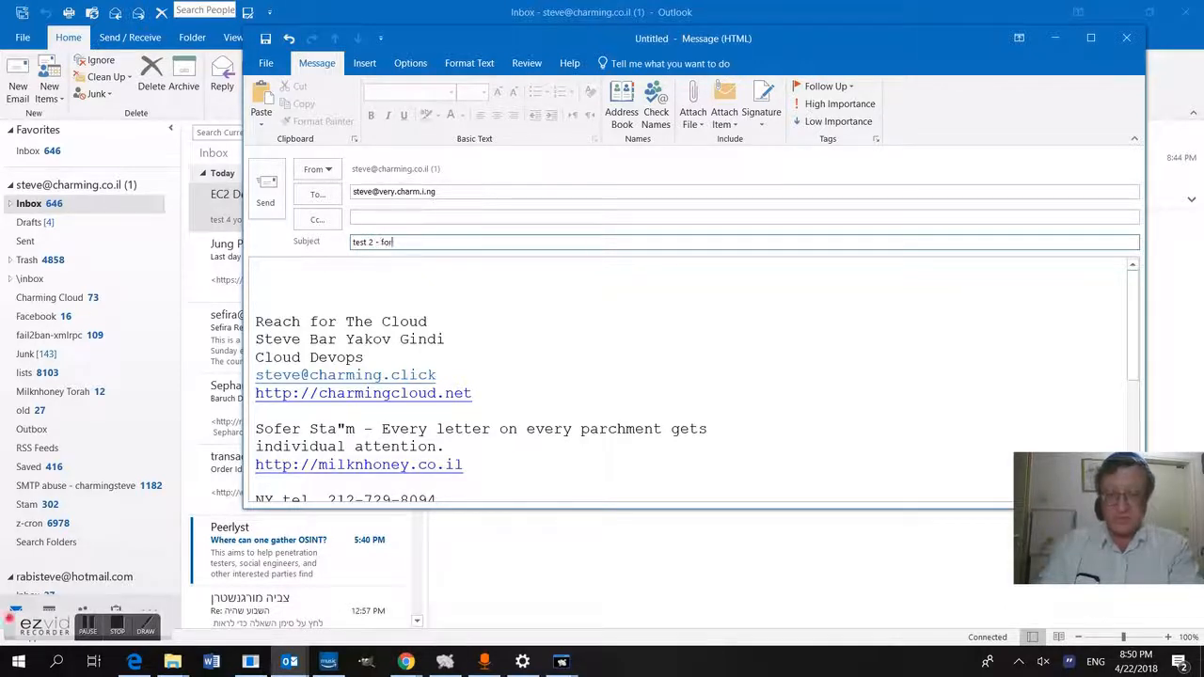
pyautogui.write(' youtube vid')
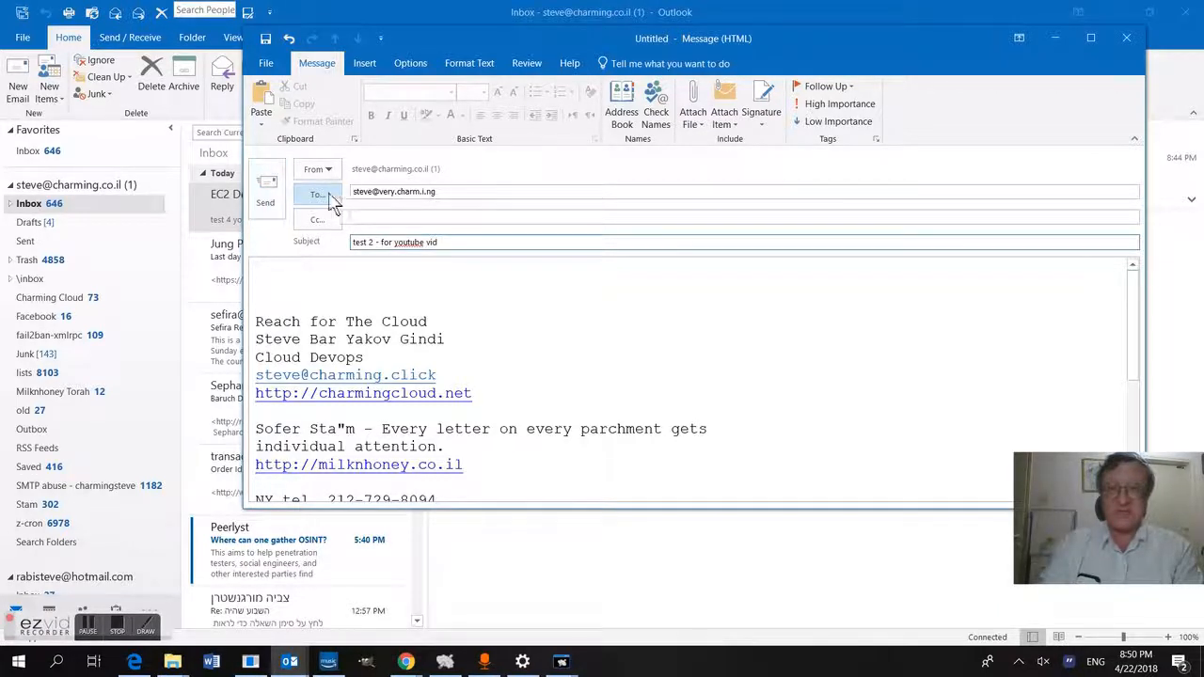
pyautogui.click(267, 202)
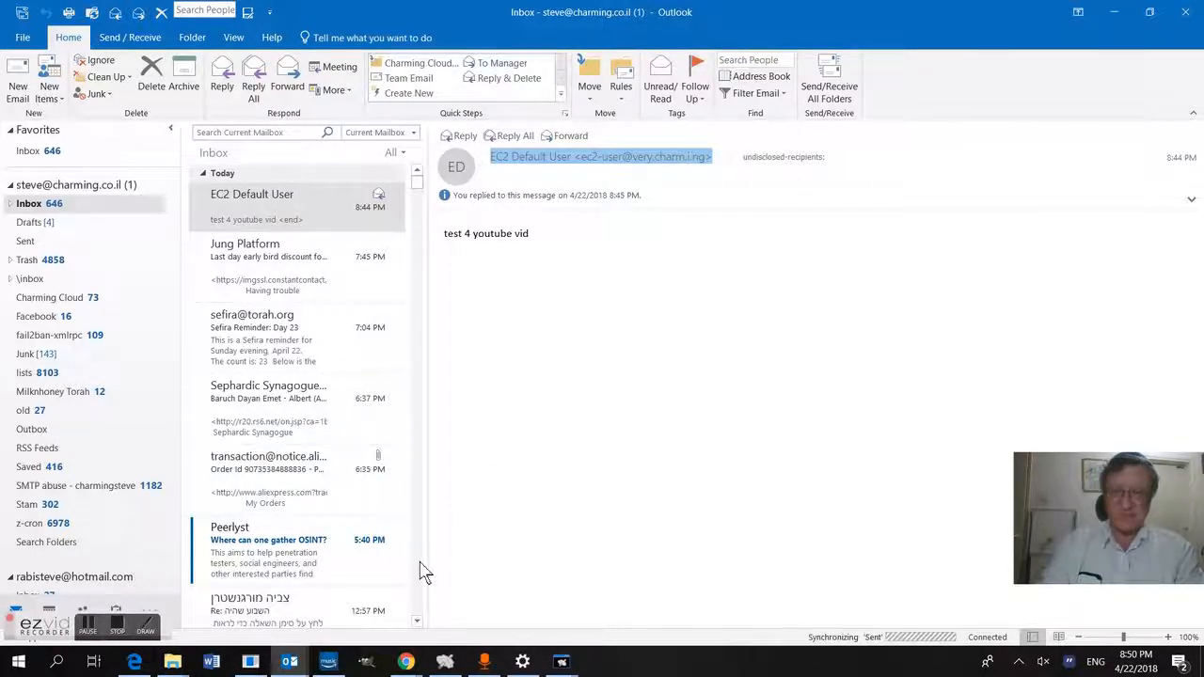
# Open the new account's Inbox and the 'test 2 - for youtube vid' message, then return to Chrome
pyautogui.scroll(-5, 423, 571)
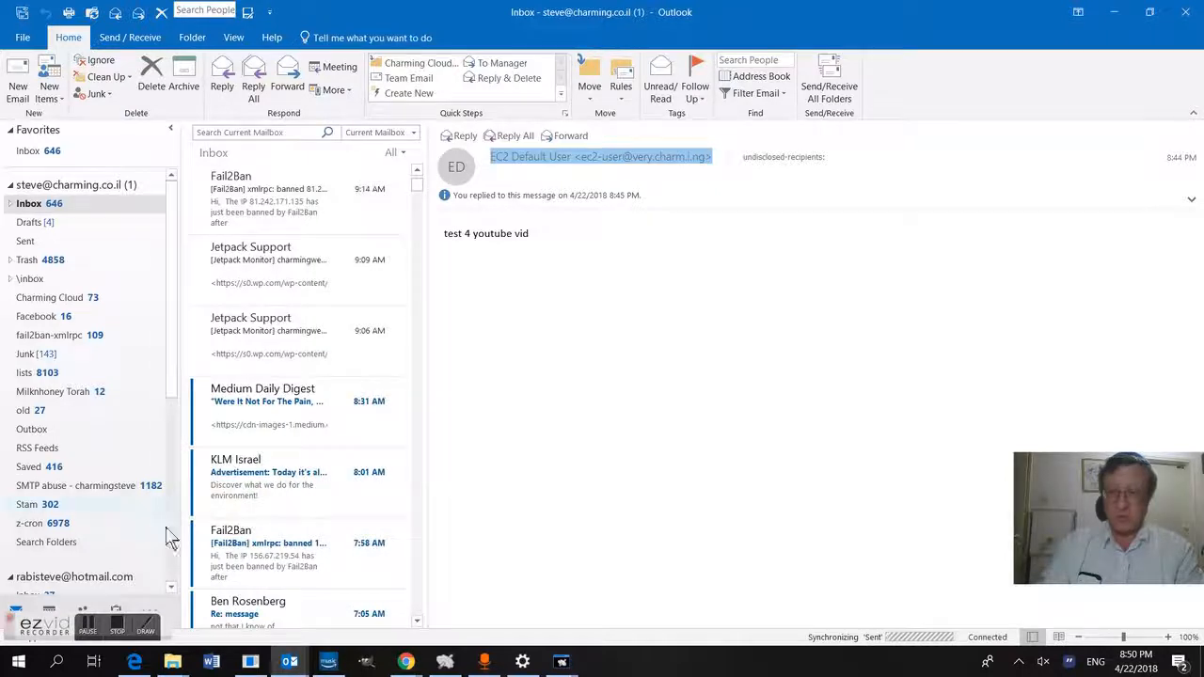
pyautogui.scroll(-6, 155, 541)
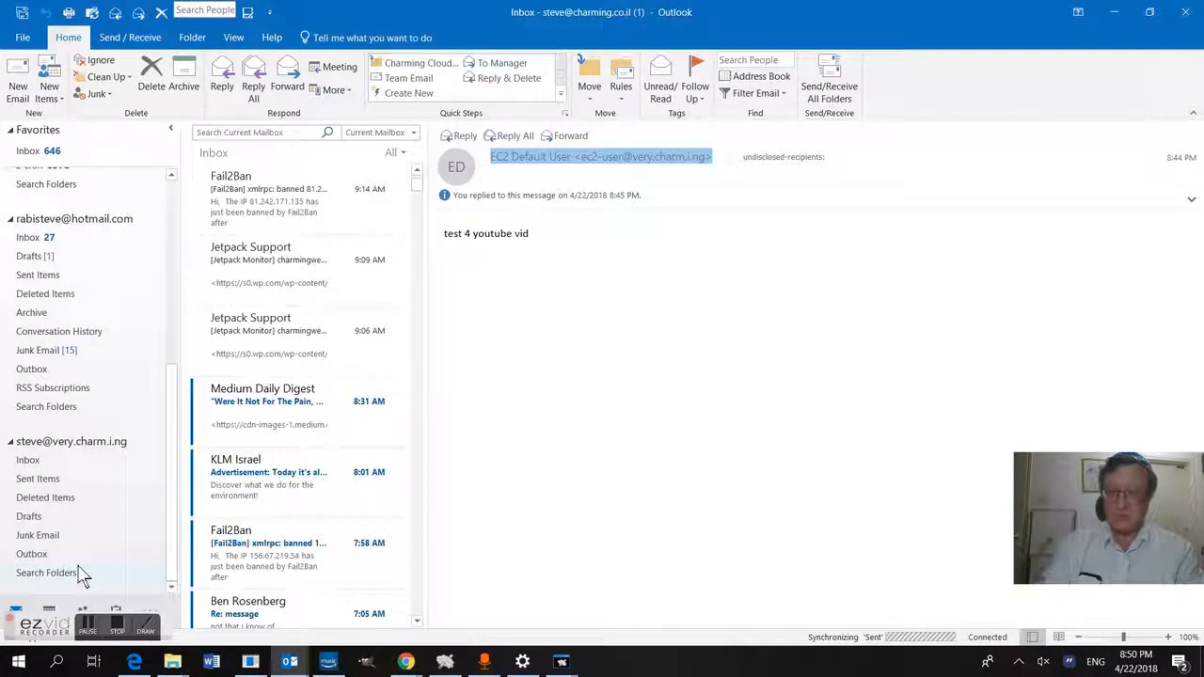
pyautogui.click(68, 463)
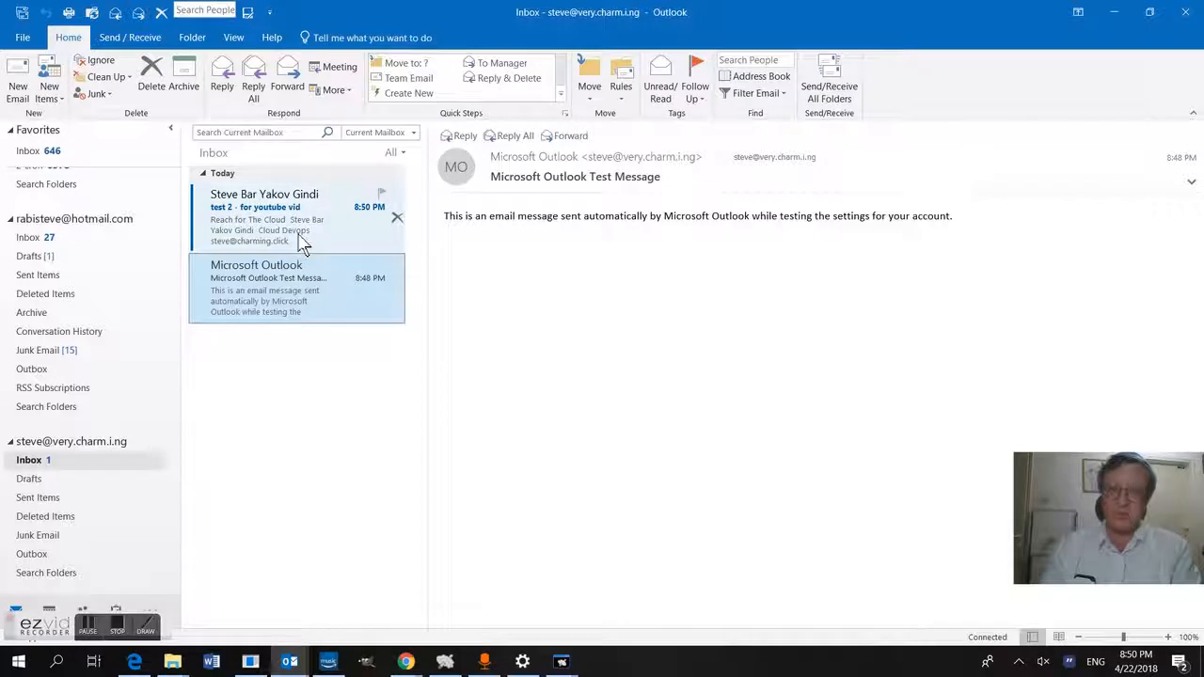
pyautogui.click(301, 243)
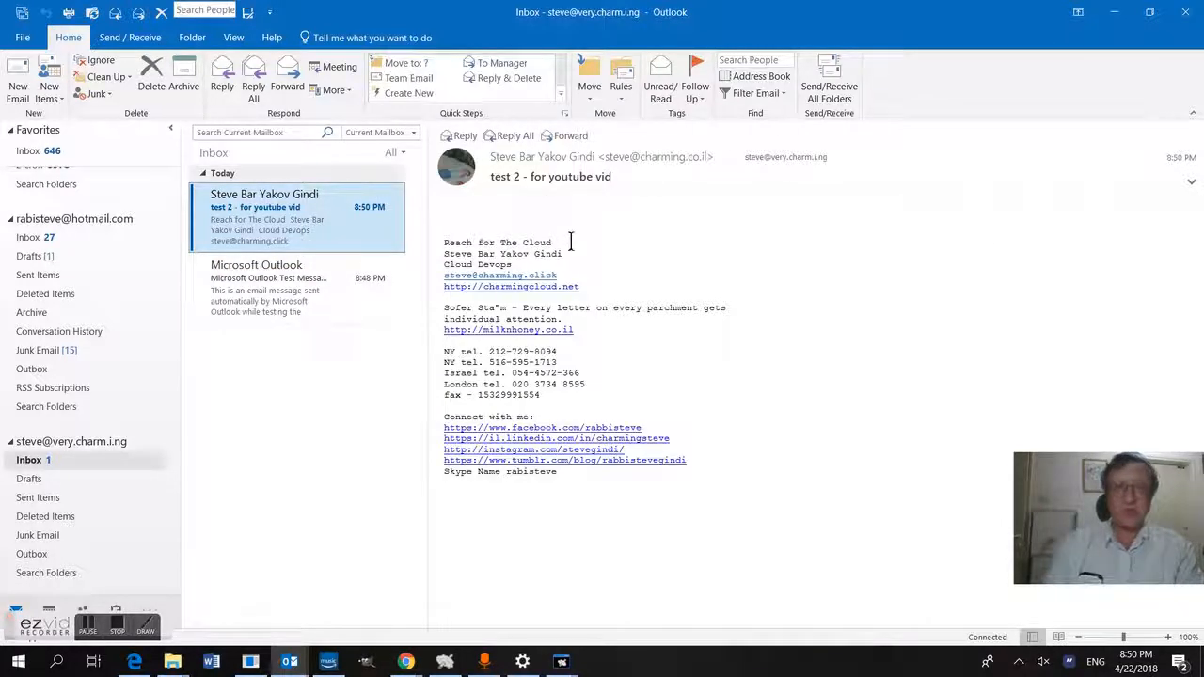
pyautogui.hotkey('alt', 'Tab')
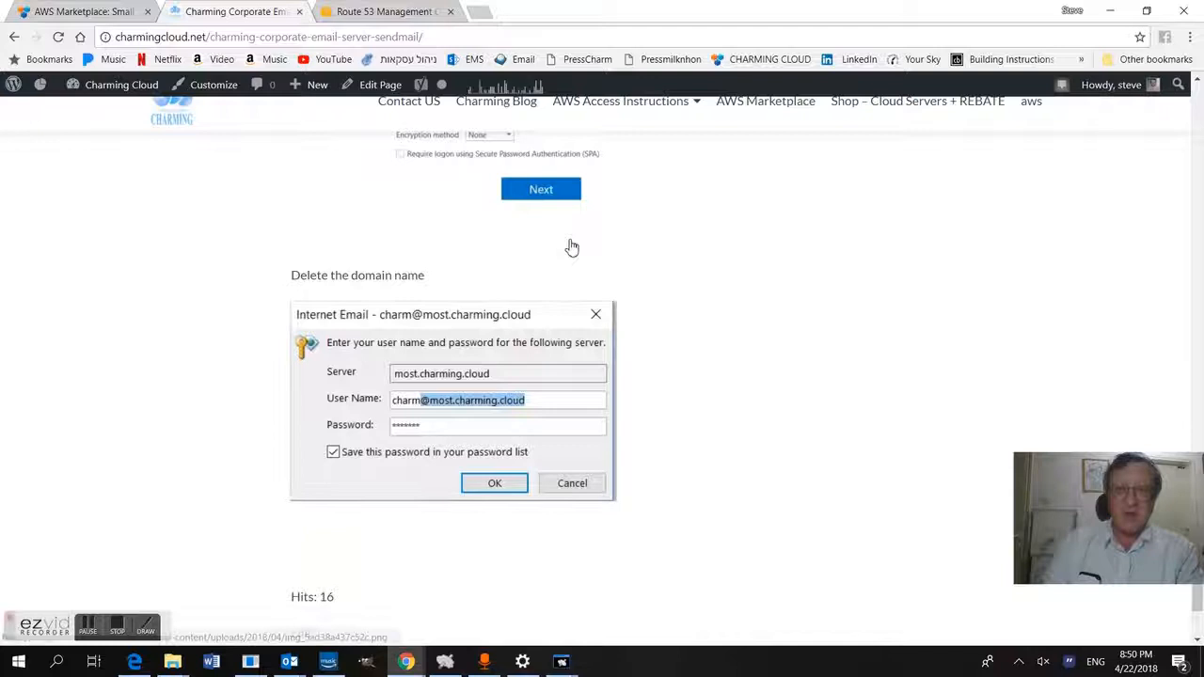
# Scroll the guide to the setup section showing 'sudo setup-email your-domain-name' and 'sudo service sendmail restart'
pyautogui.scroll(-2, 570, 247)
pyautogui.scroll(-2, 602, 387)
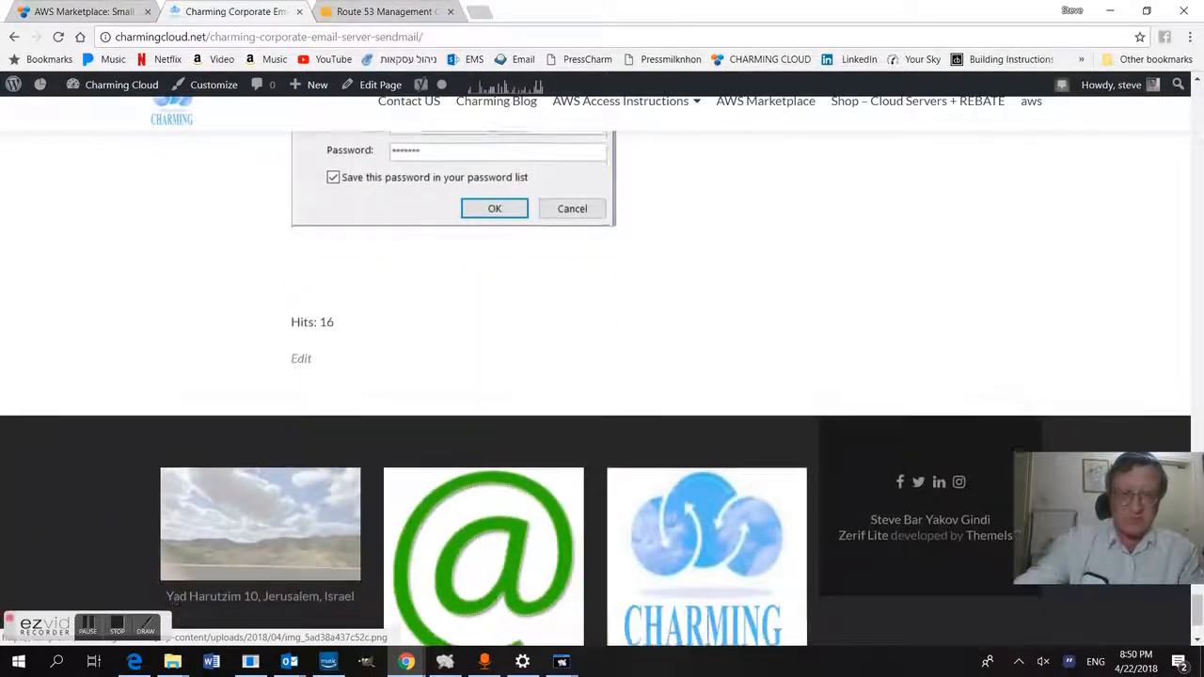
pyautogui.scroll(-1, 602, 387)
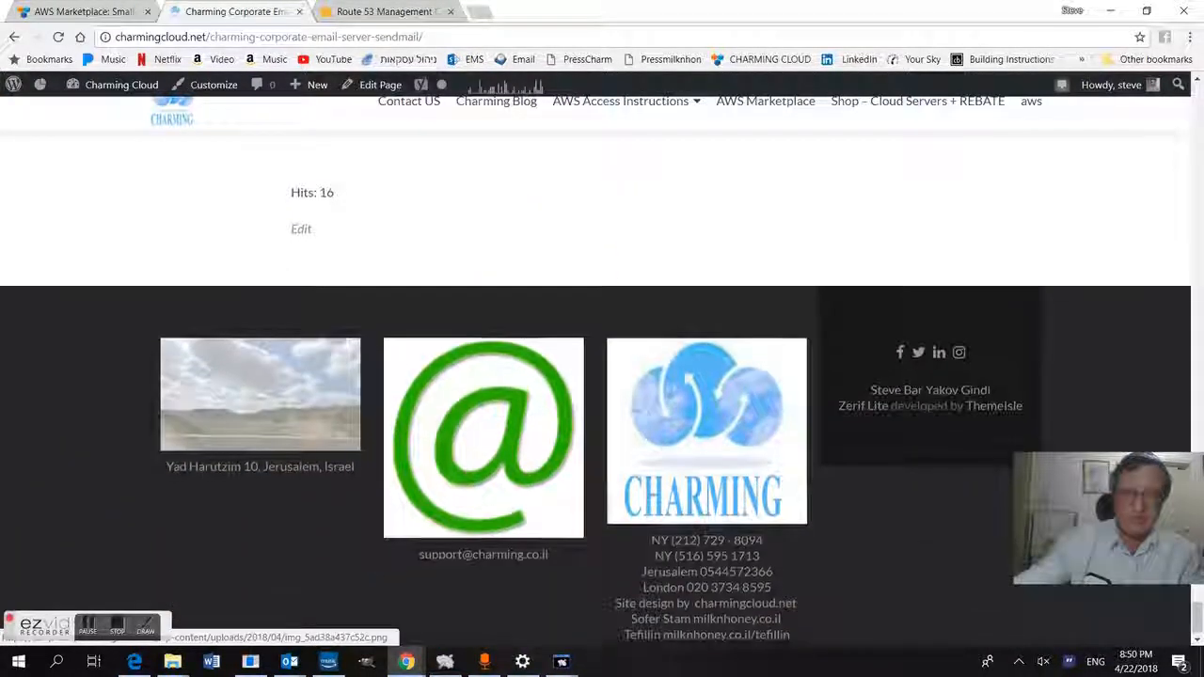
pyautogui.scroll(15, 602, 387)
pyautogui.scroll(5, 201, 387)
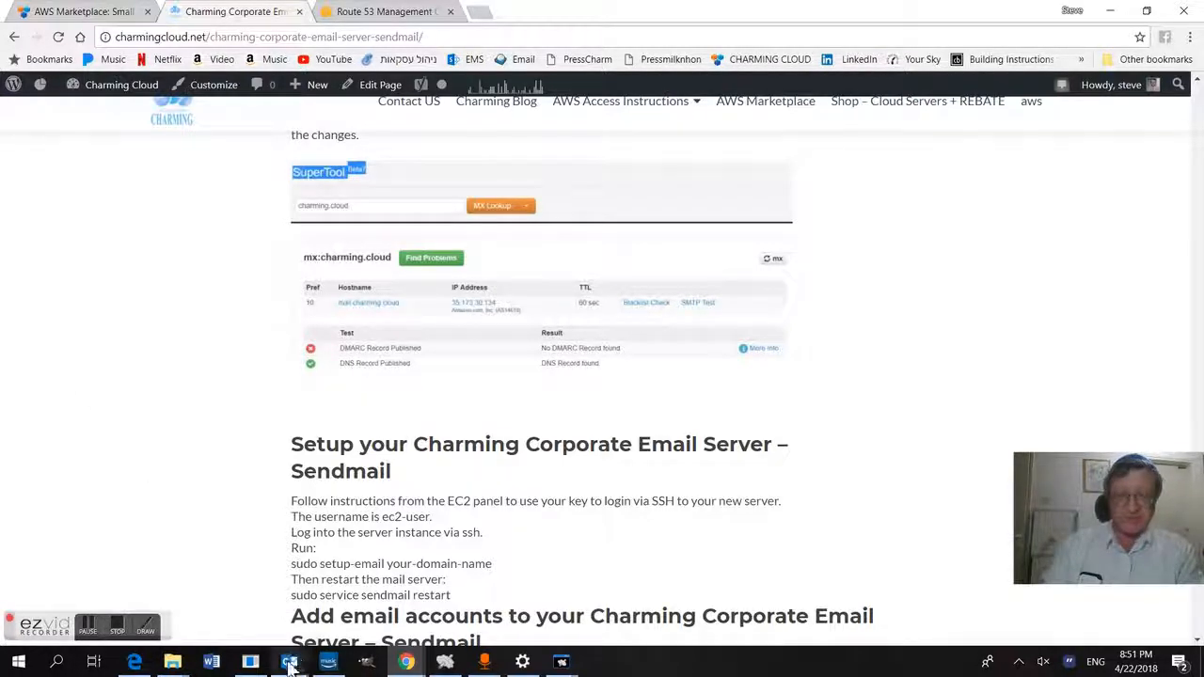
# Bring Outlook forward and open the older account's Facebook folder
pyautogui.moveTo(292, 668)
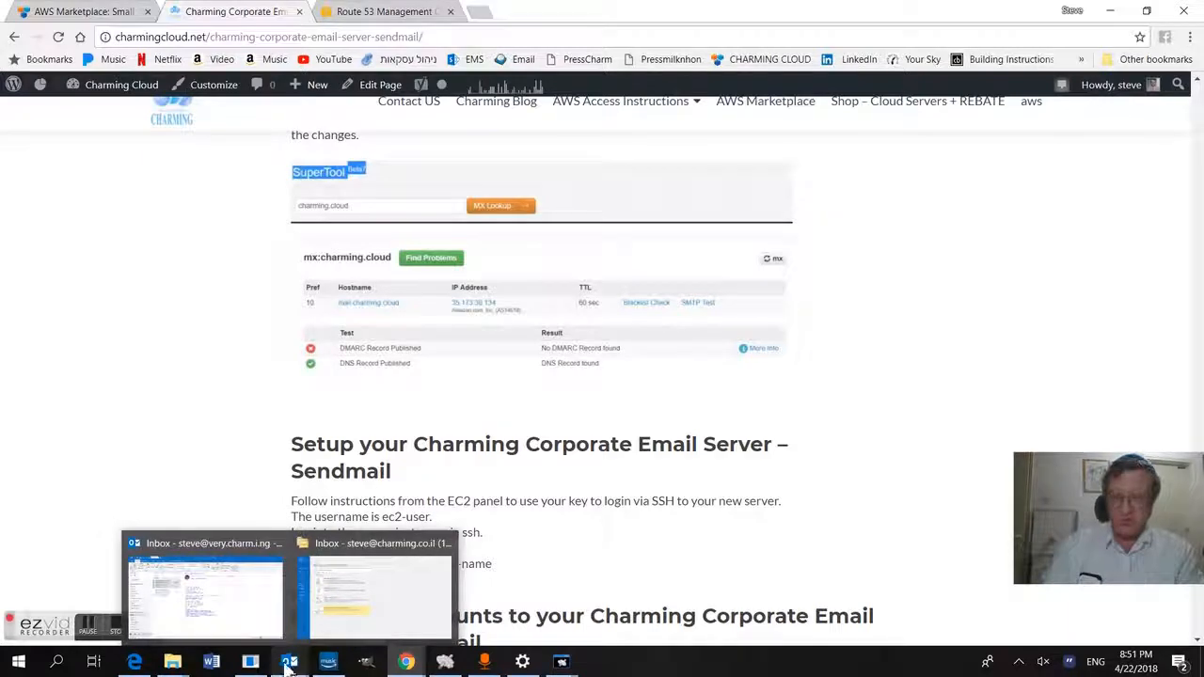
pyautogui.click(260, 621)
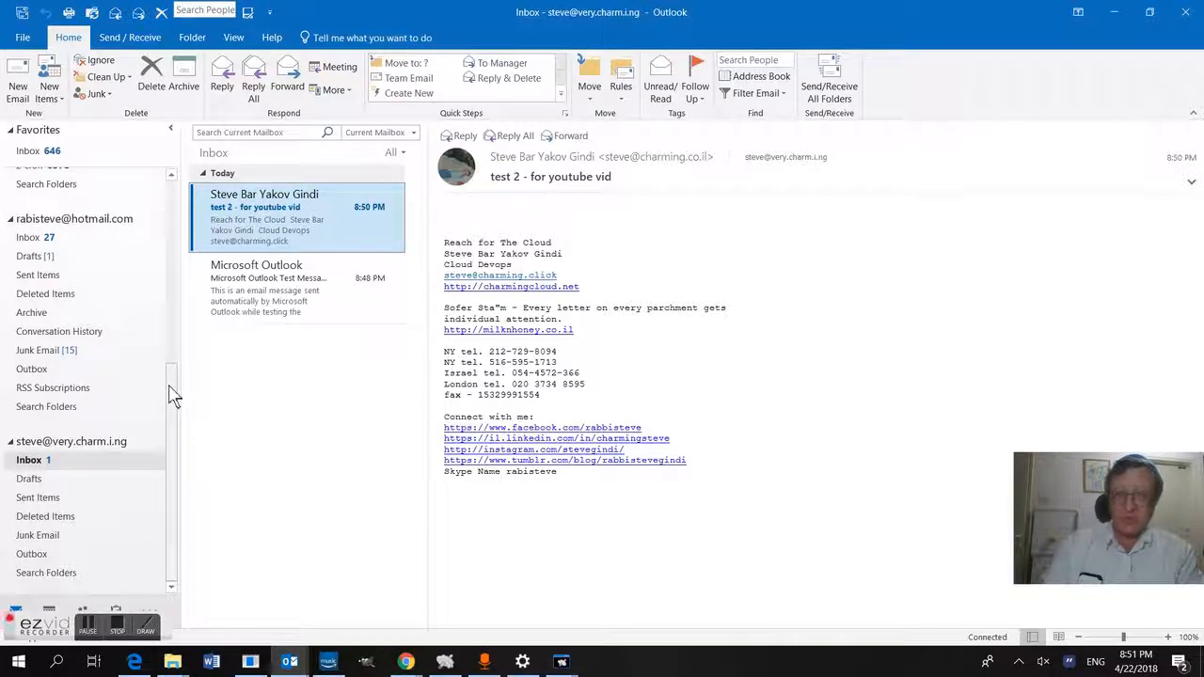
pyautogui.moveTo(172, 395); pyautogui.dragTo(161, 180)
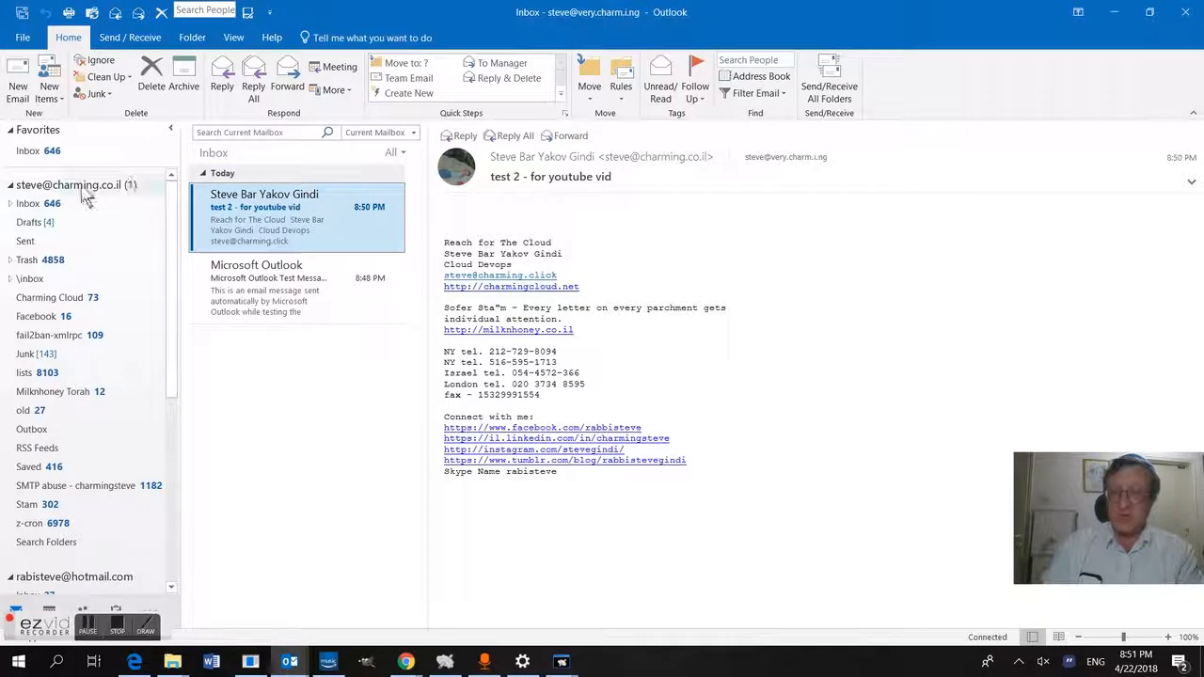
pyautogui.click(58, 319)
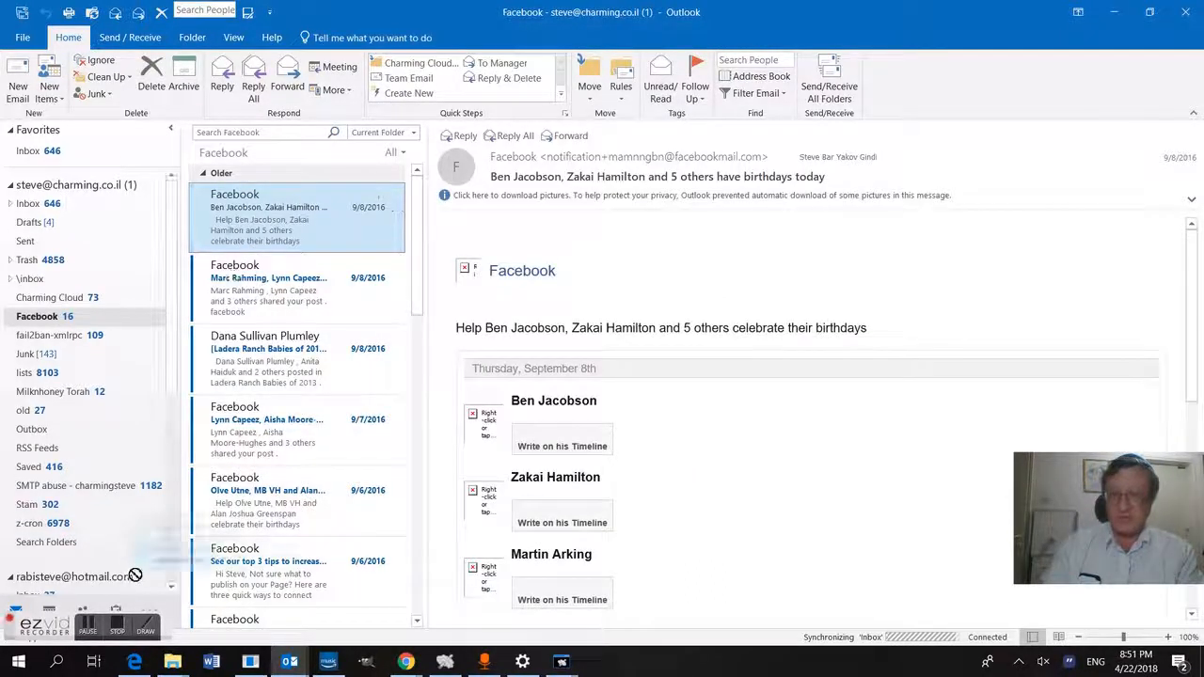
# Drag a Facebook birthday email into the new account's Inbox and open it there
pyautogui.scroll(-5, 135, 574)
pyautogui.moveTo(135, 599); pyautogui.dragTo(80, 461)
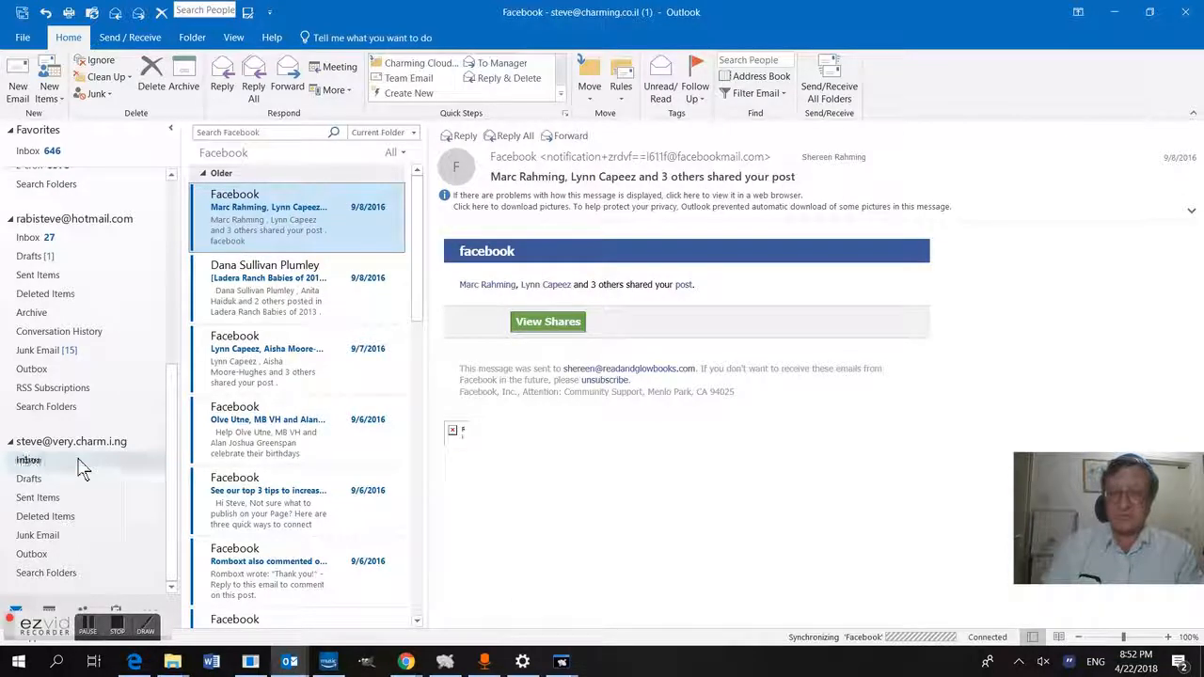
pyautogui.click(80, 461)
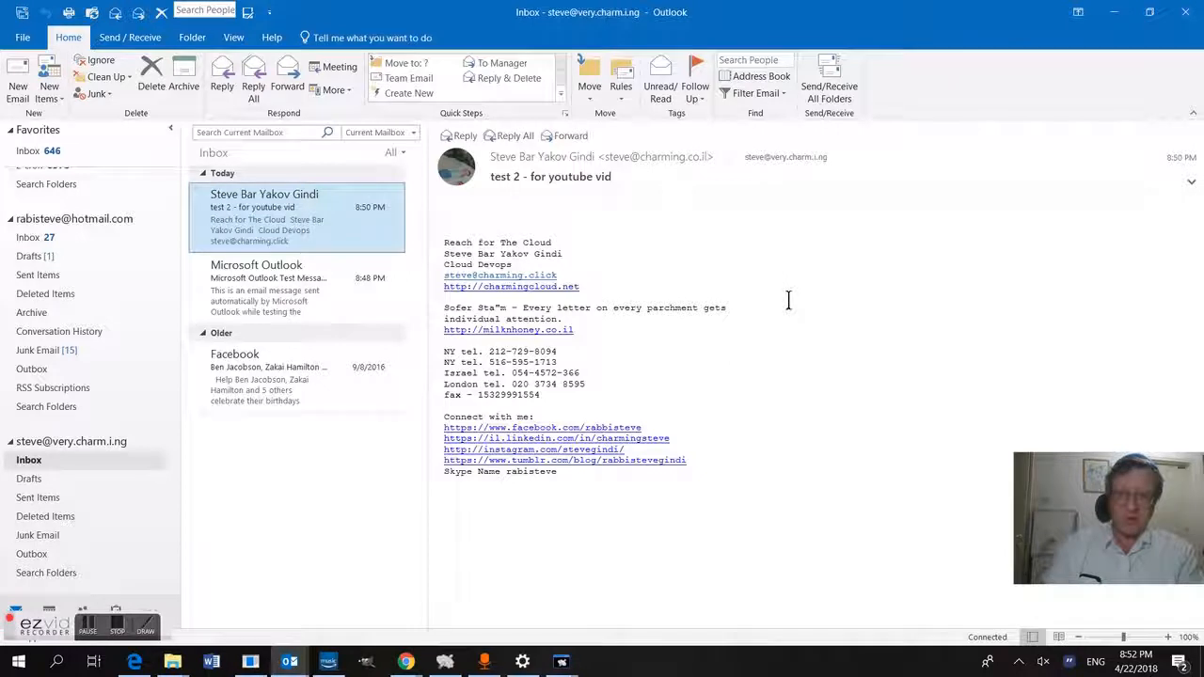
pyautogui.click(317, 393)
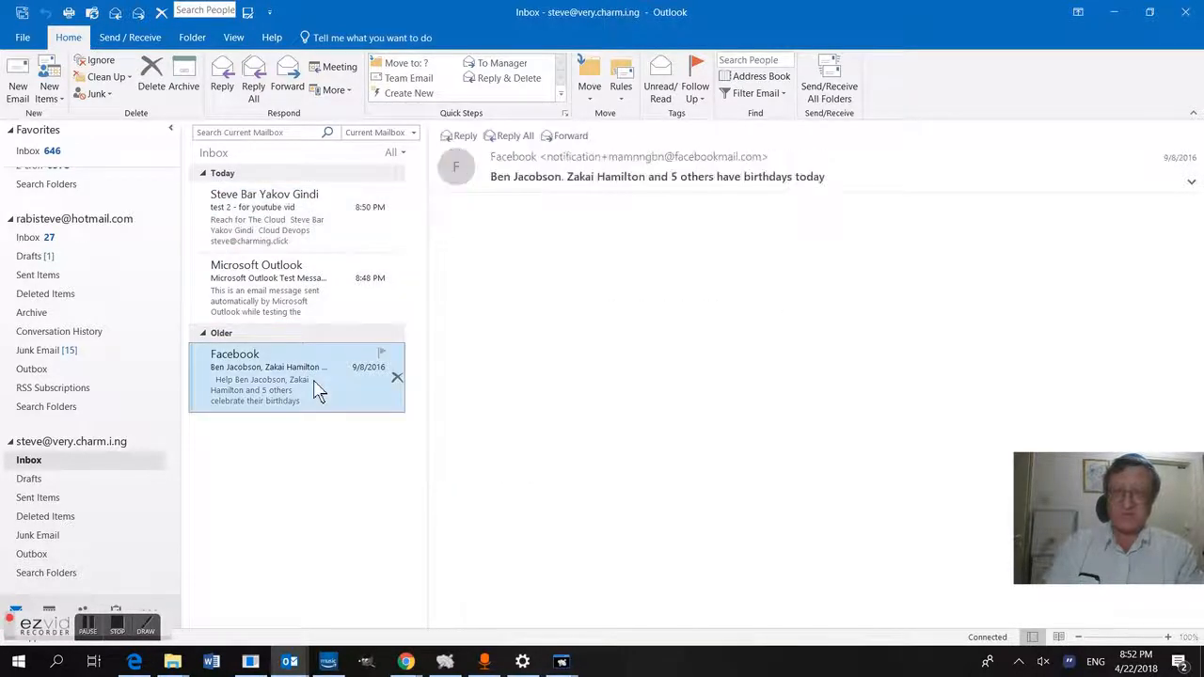
pyautogui.click(396, 380)
# Switch back to the Chrome tutorial at its Sendmail setup section
pyautogui.hotkey('alt', 'Tab')
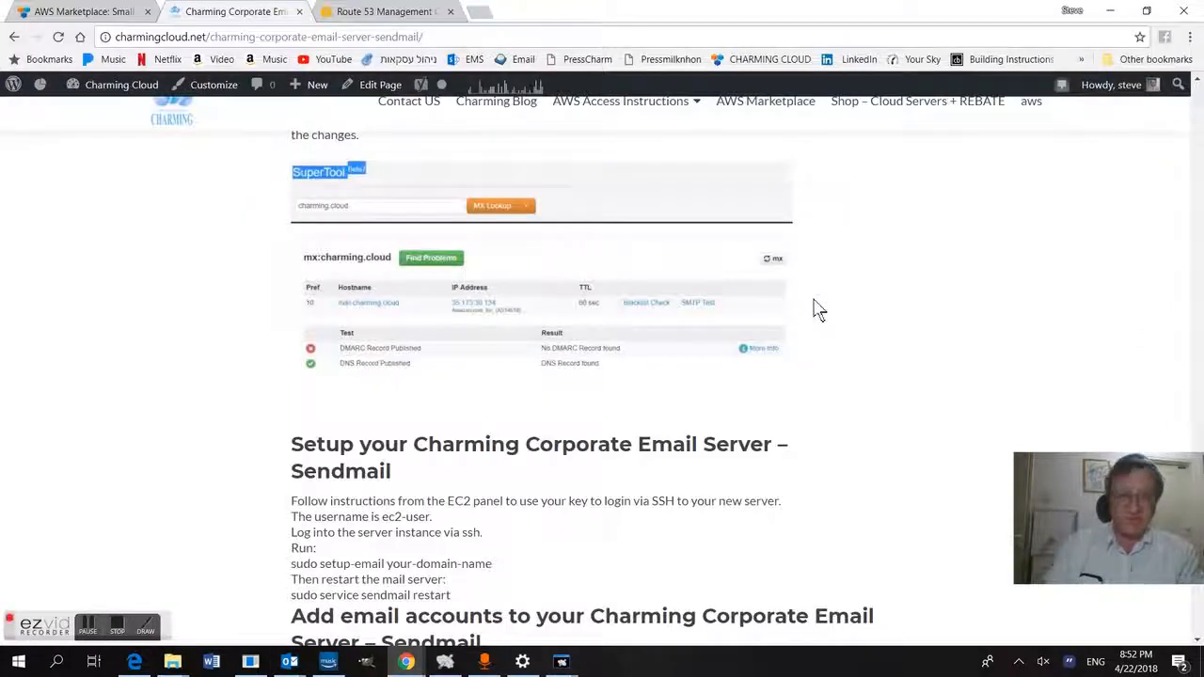